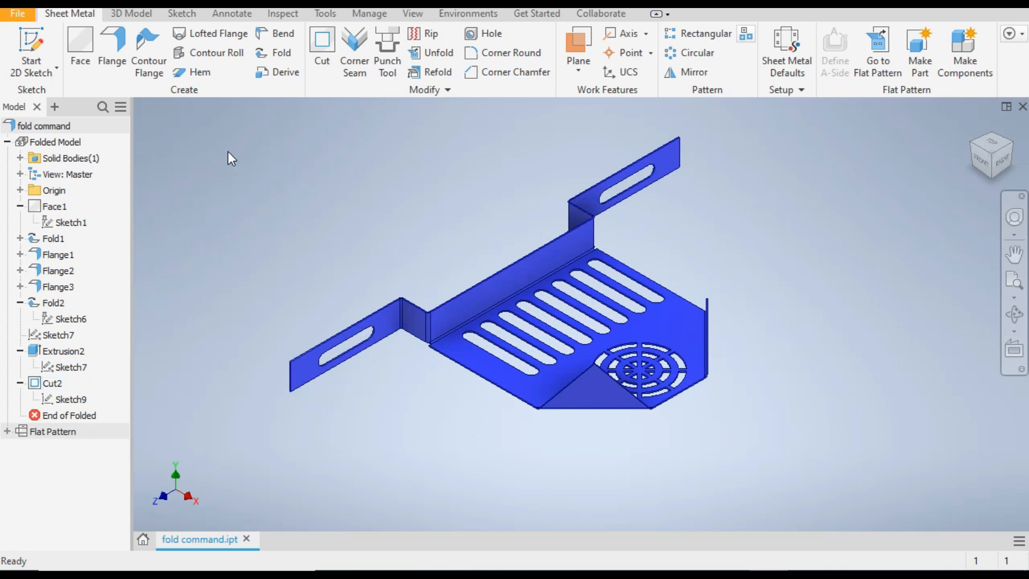
# Create a new part from the metric Sheet Metal (mm).ipt template
pyautogui.click(12, 17)
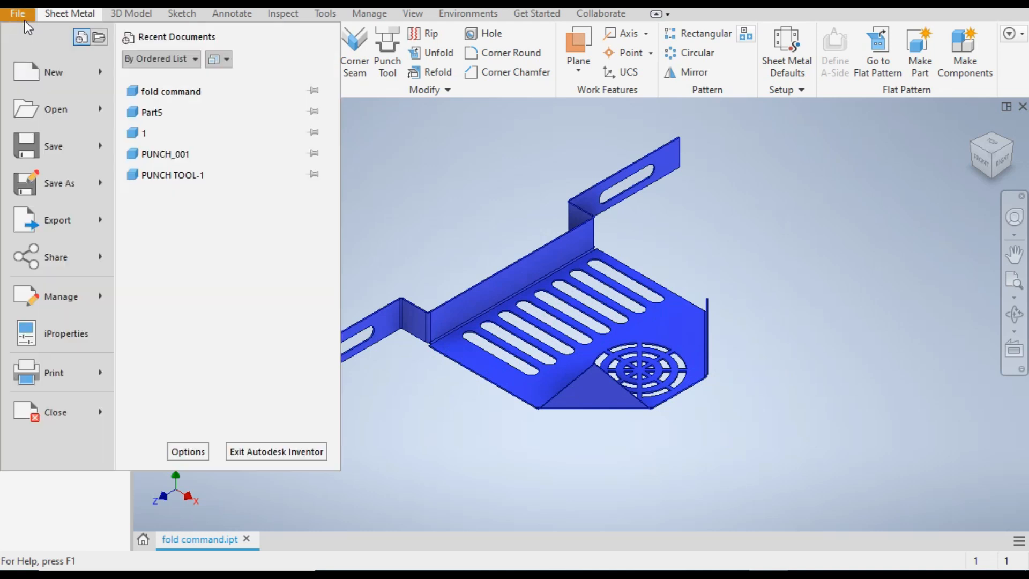
pyautogui.click(36, 79)
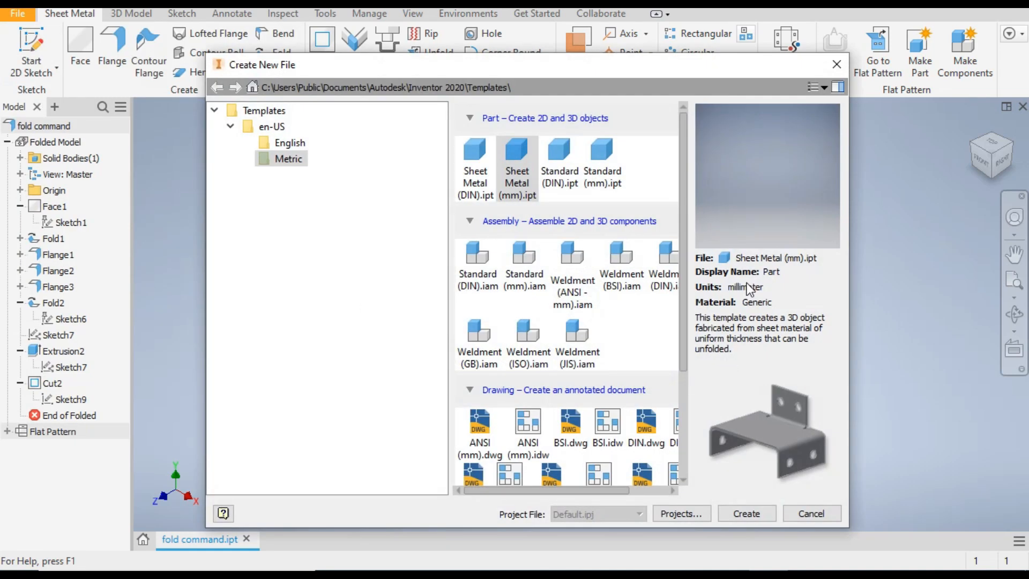
pyautogui.doubleClick(516, 159)
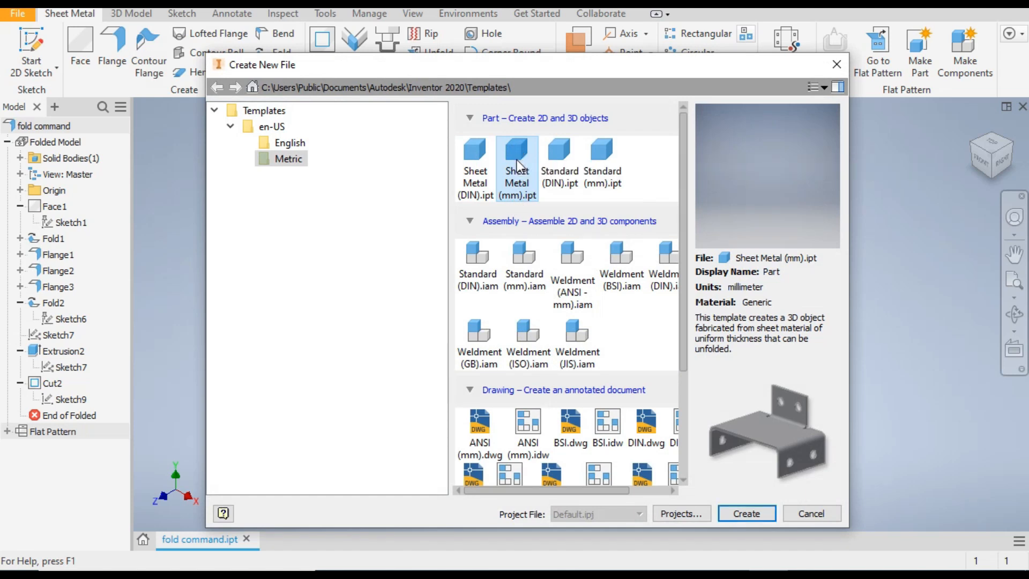
# Start a 2D sketch on the XZ plane and view it from the top
pyautogui.click(36, 71)
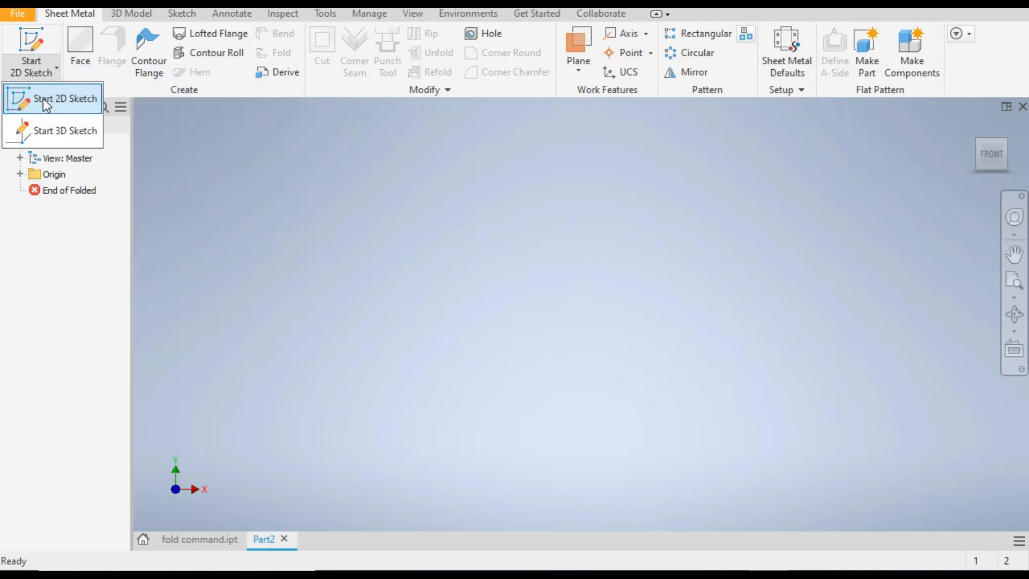
pyautogui.click(59, 99)
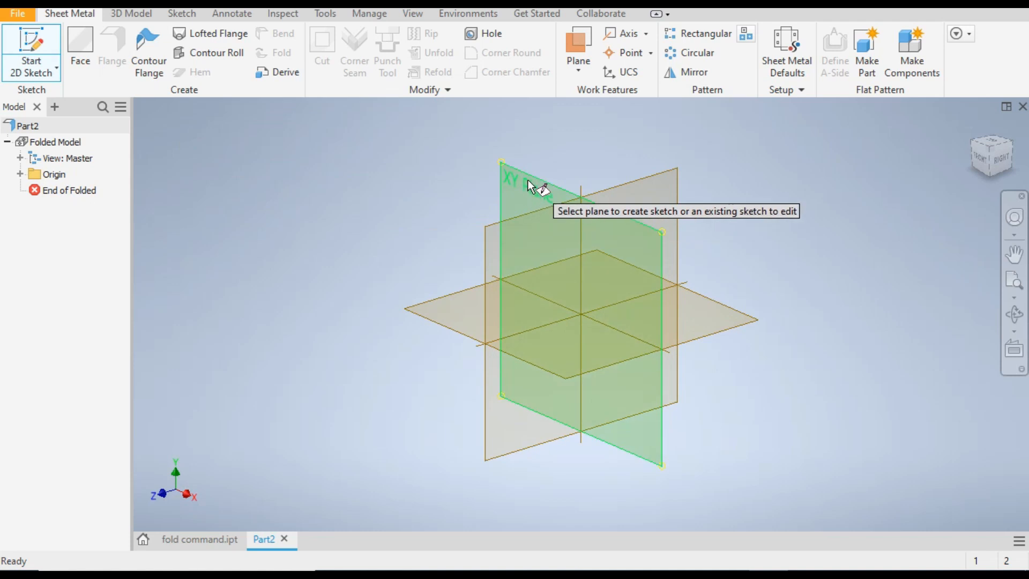
pyautogui.click(461, 295)
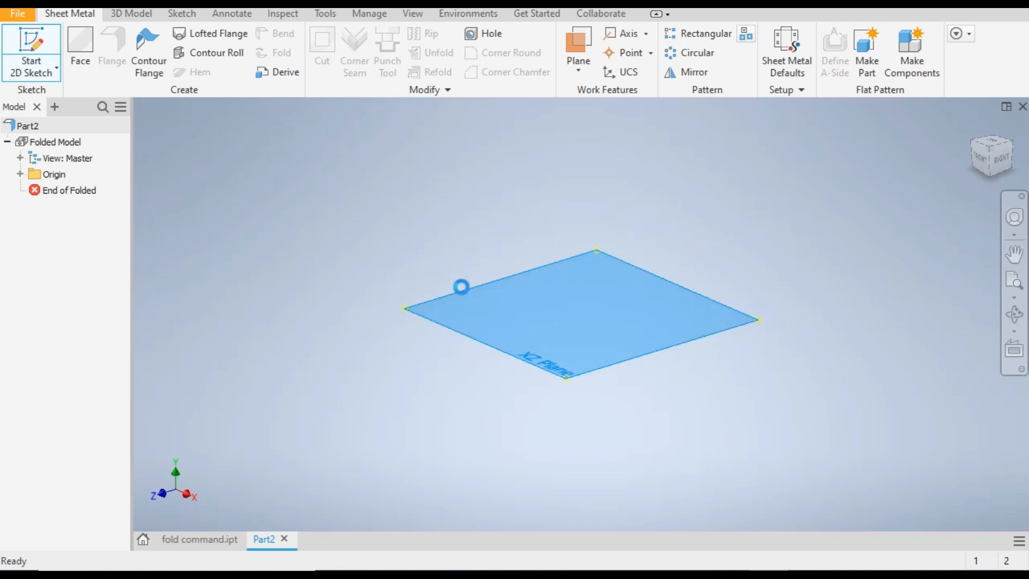
pyautogui.click(1015, 131)
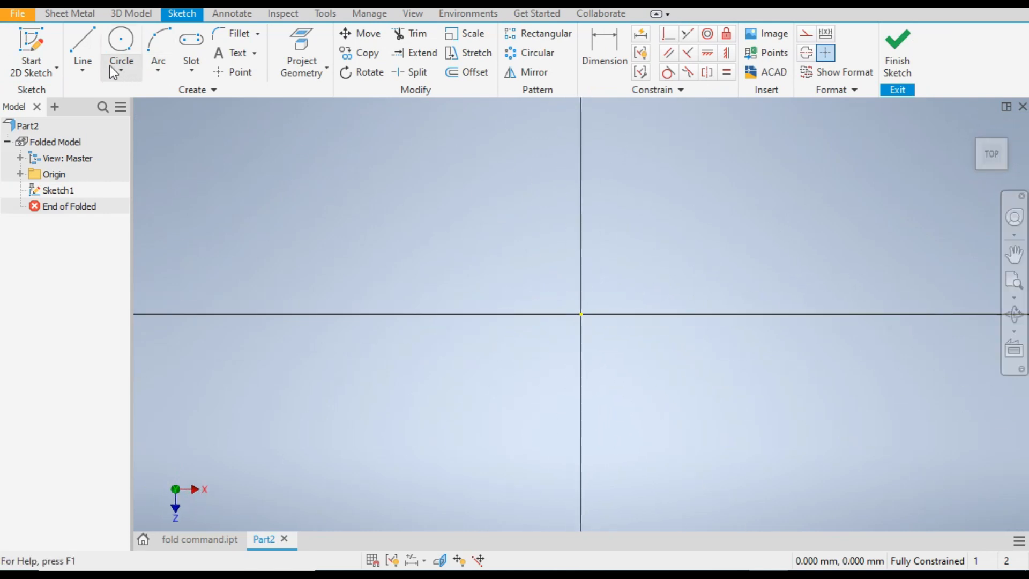
# Sketch a two-point center rectangle of 150 by 150 mm centred on the origin and finish the sketch
pyautogui.click(185, 70)
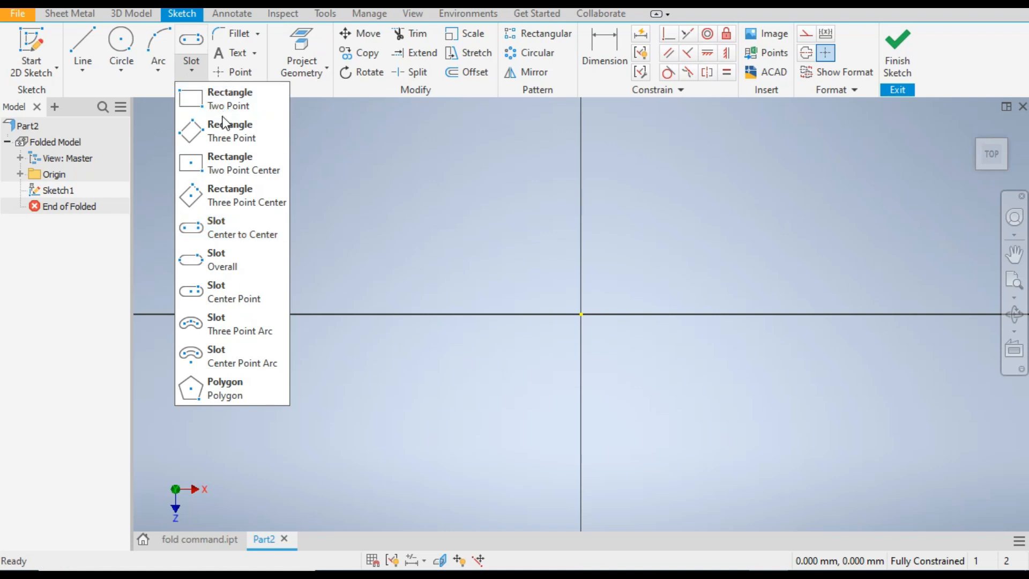
pyautogui.click(237, 168)
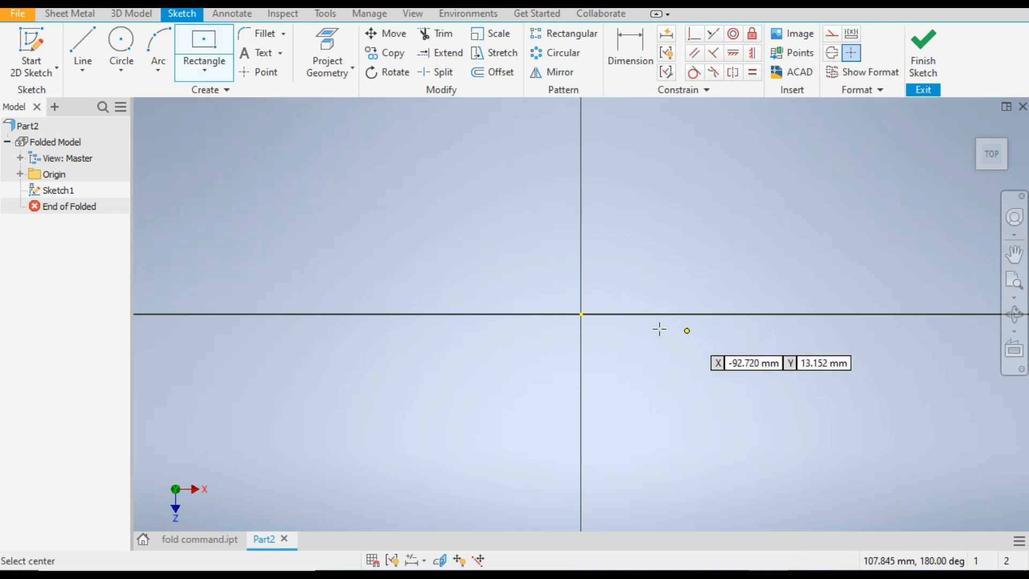
pyautogui.click(581, 314)
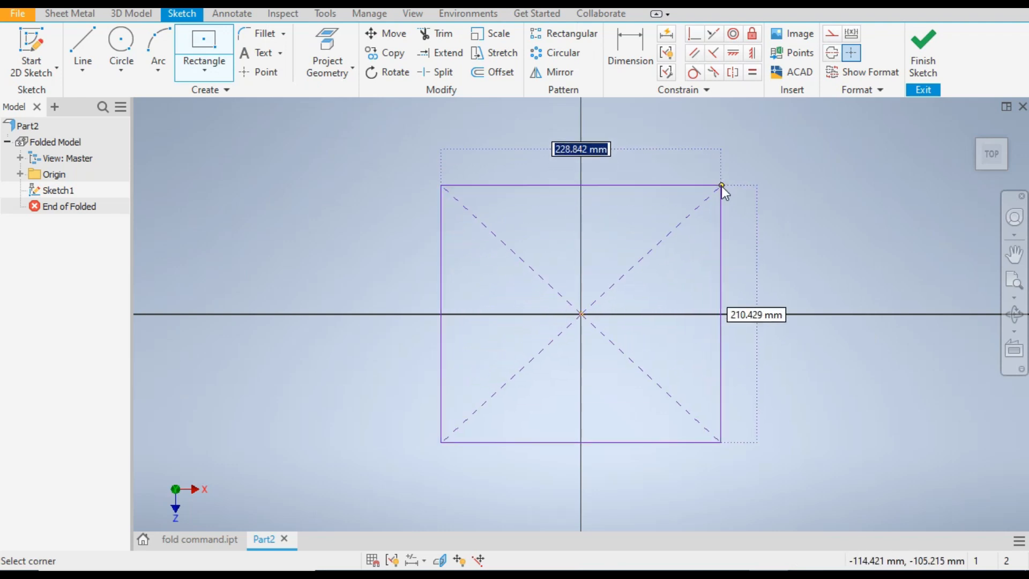
pyautogui.write('150')
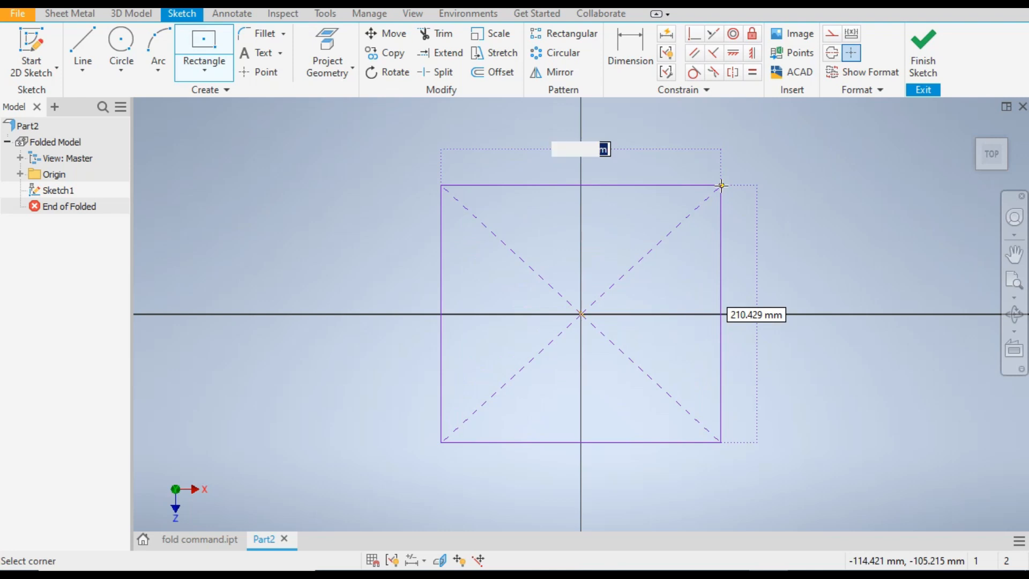
pyautogui.press('Tab')
pyautogui.write('150')
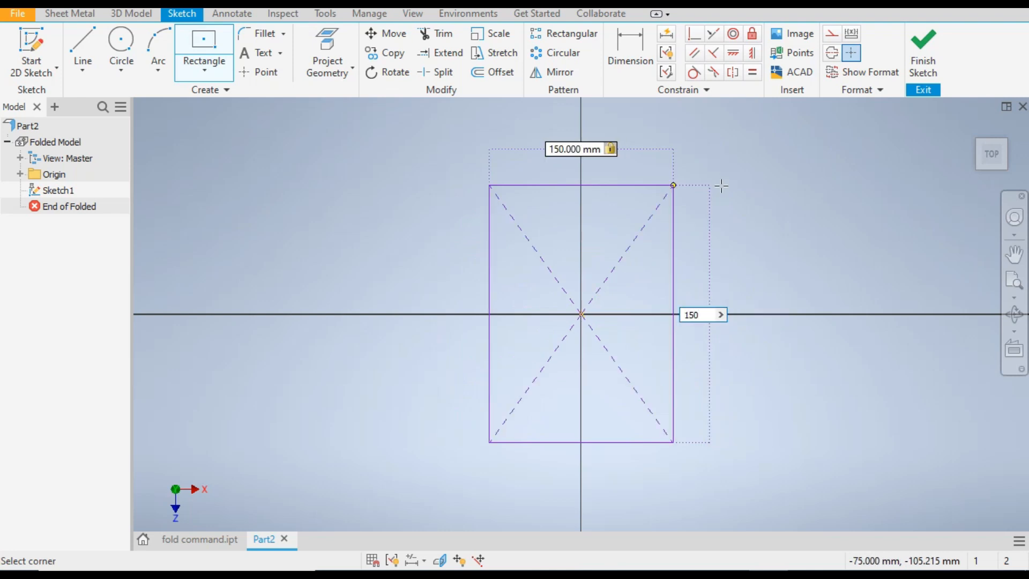
pyautogui.press('Return')
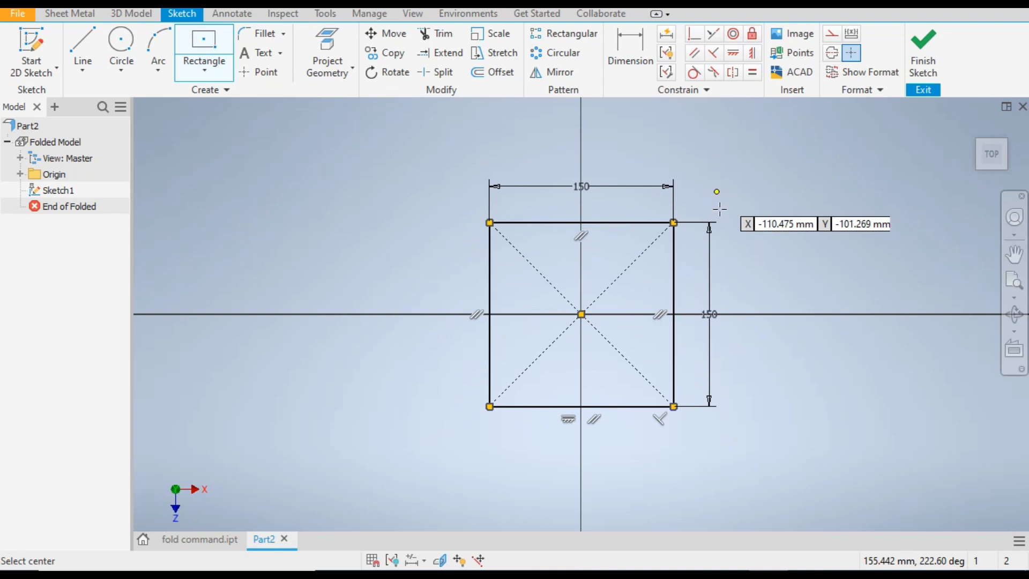
pyautogui.click(922, 54)
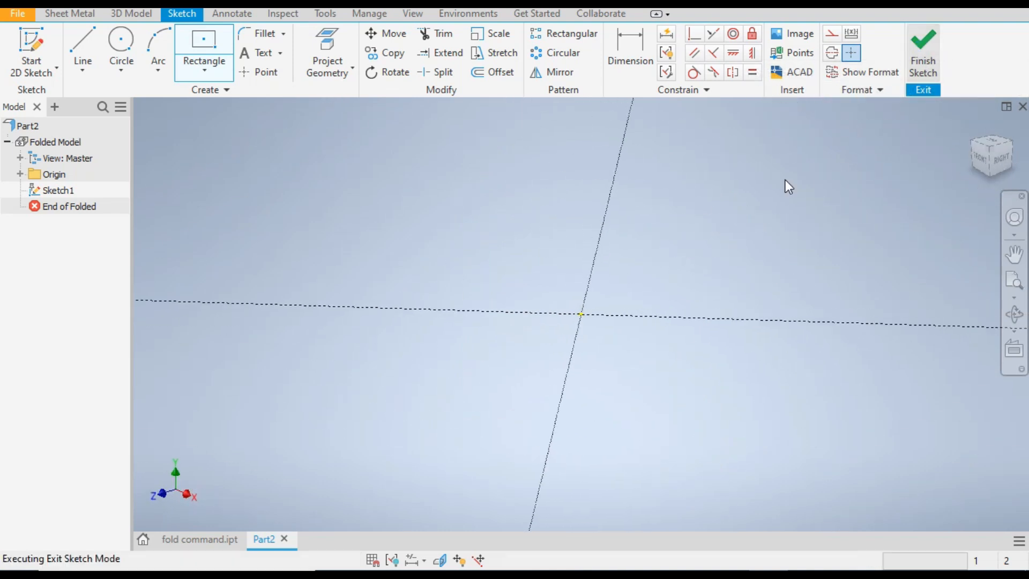
# Disable the thickness from the rule in the sheet metal defaults and apply a thickness of 1 mm
pyautogui.scroll(3, 571, 289)
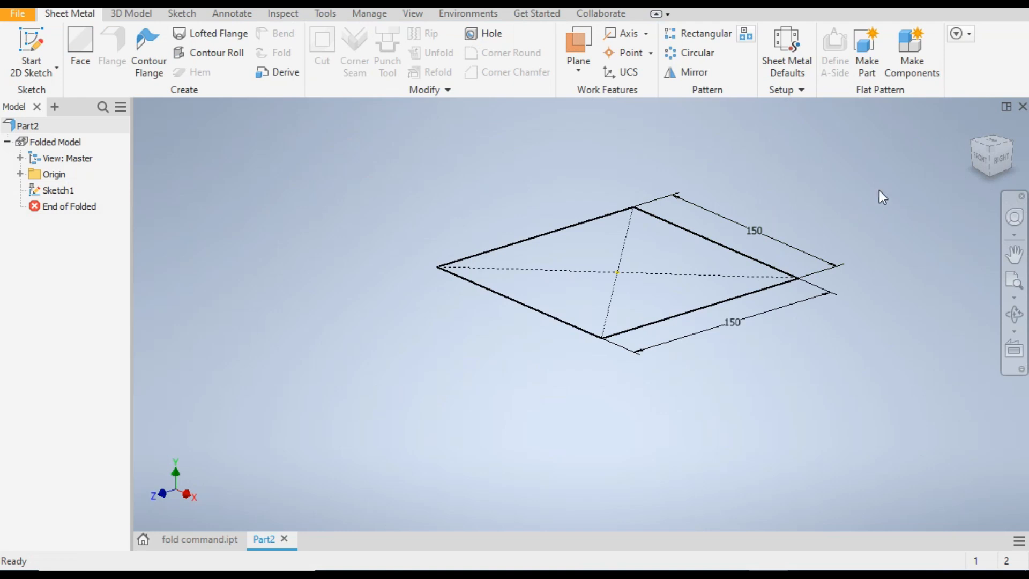
pyautogui.click(790, 67)
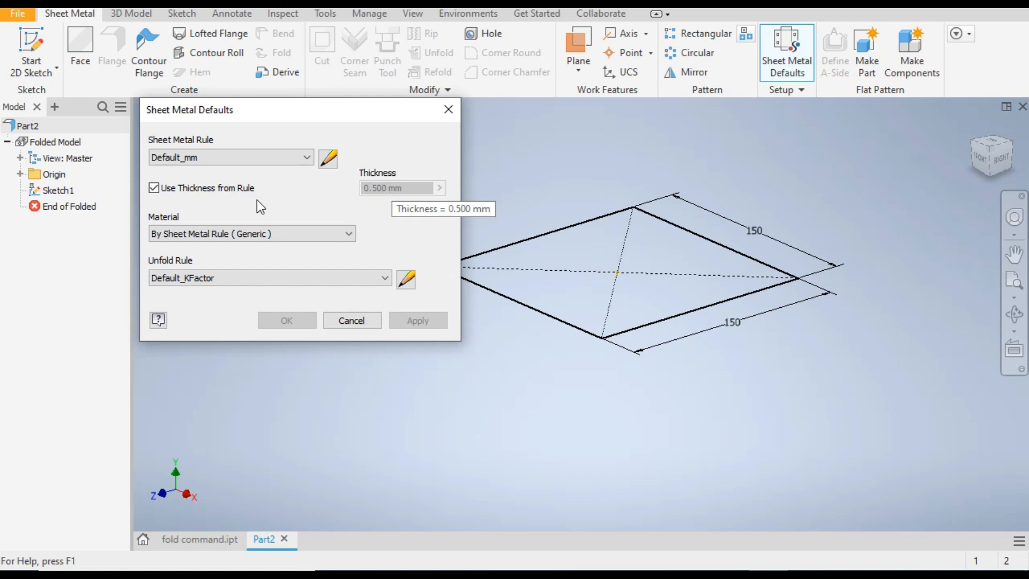
pyautogui.click(155, 188)
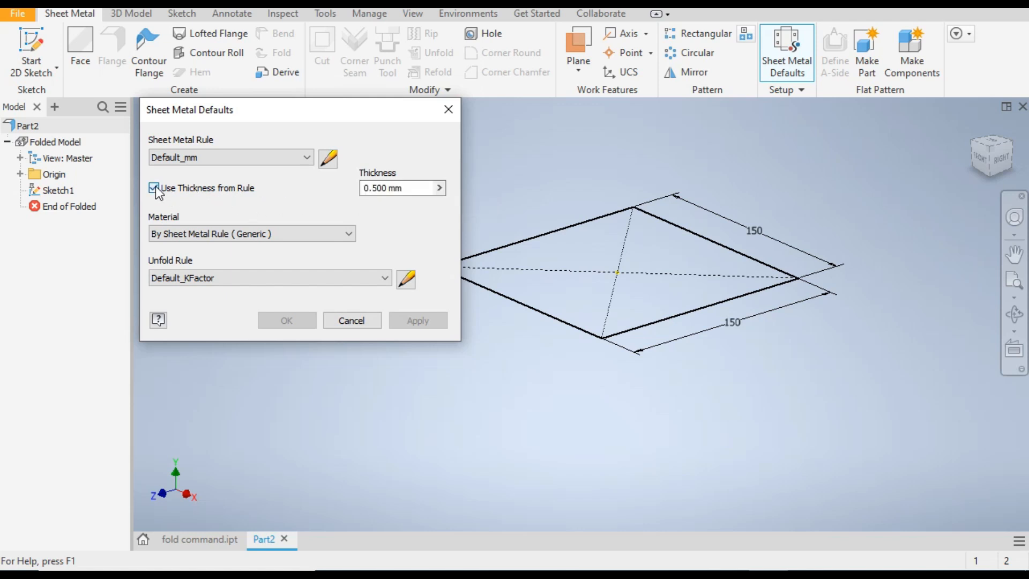
pyautogui.click(410, 192)
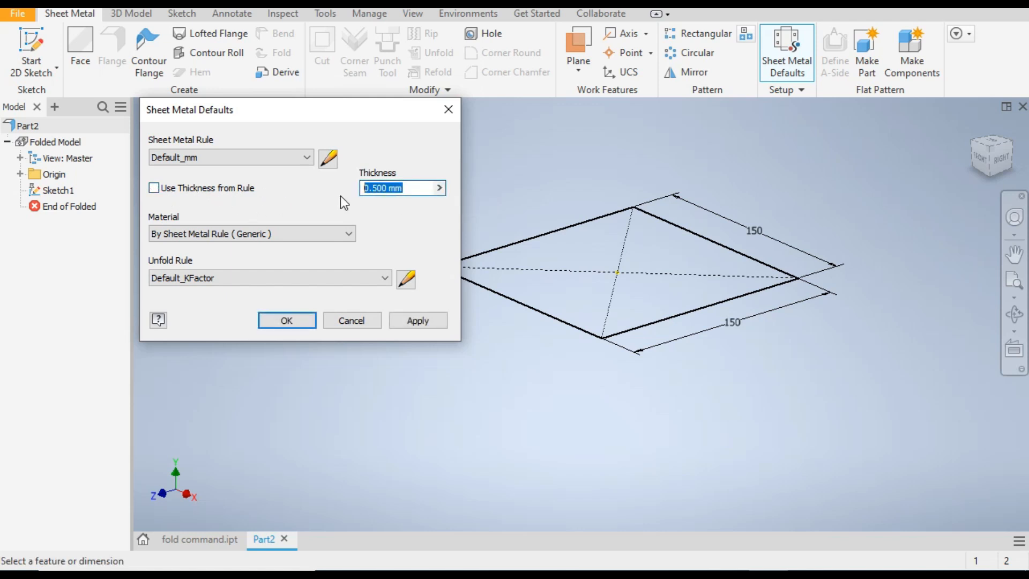
pyautogui.write('1')
pyautogui.click(427, 324)
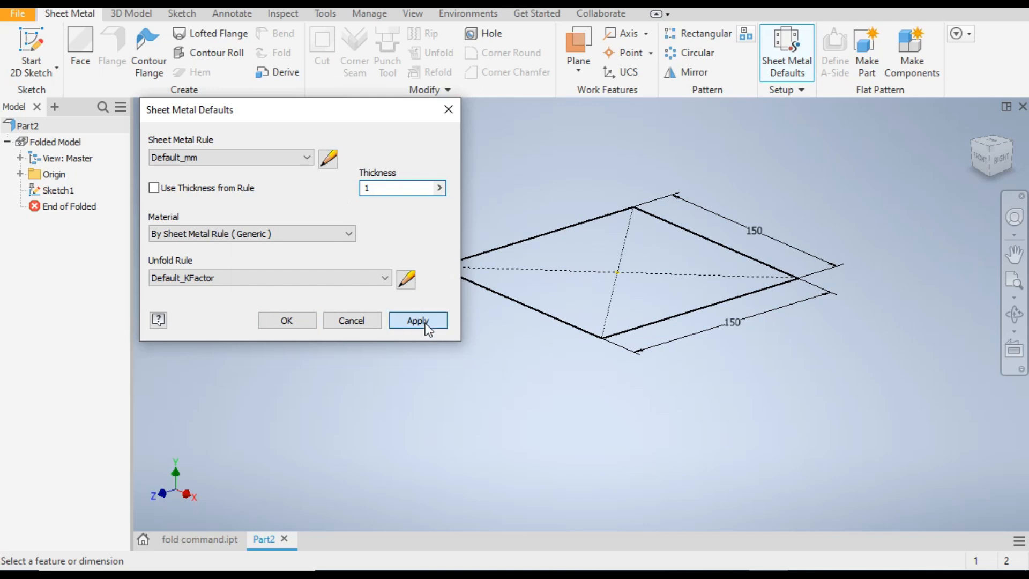
pyautogui.click(338, 321)
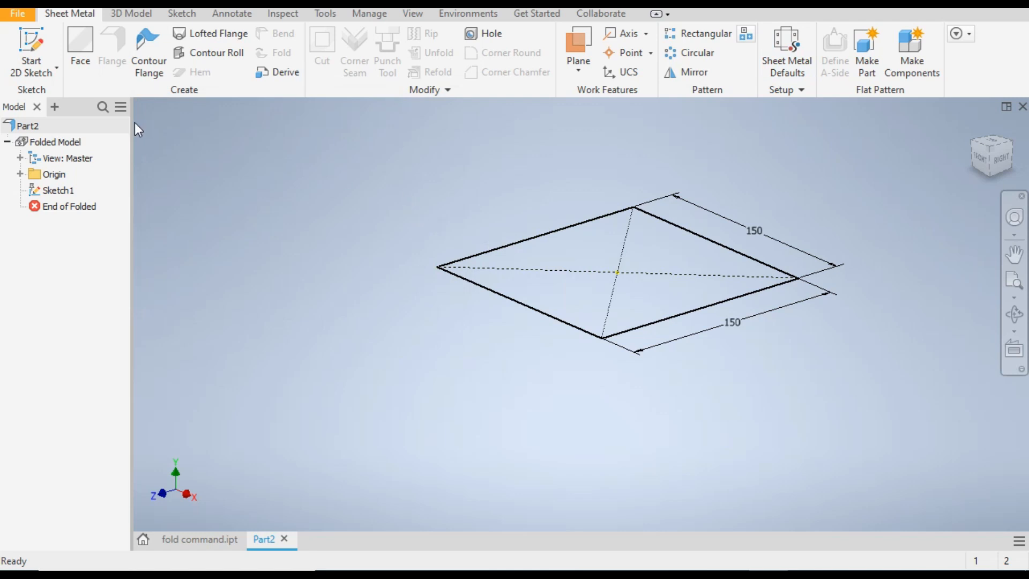
# Create a sheet metal face from the 150 mm square profile
pyautogui.click(76, 42)
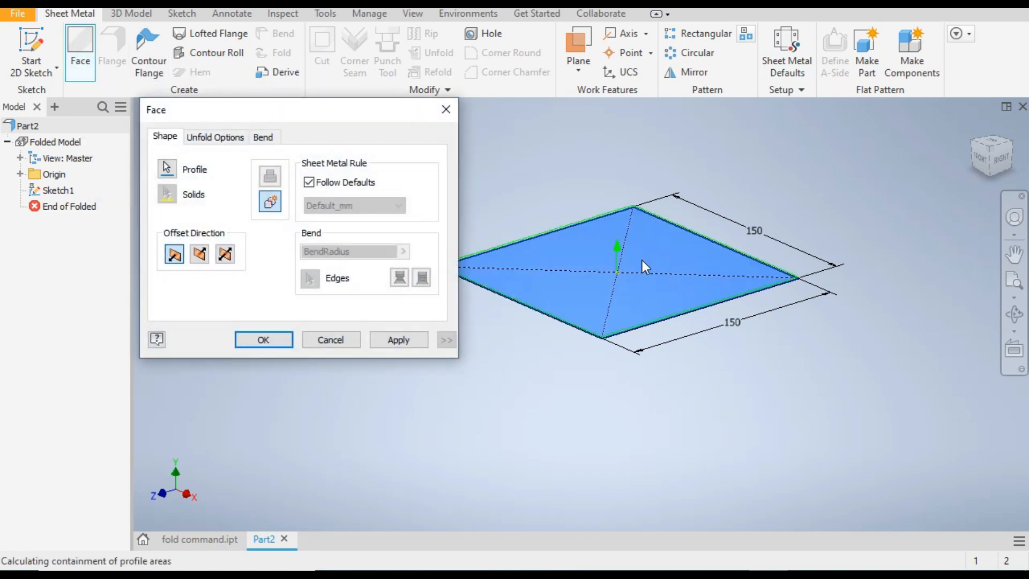
pyautogui.scroll(-2, 735, 250)
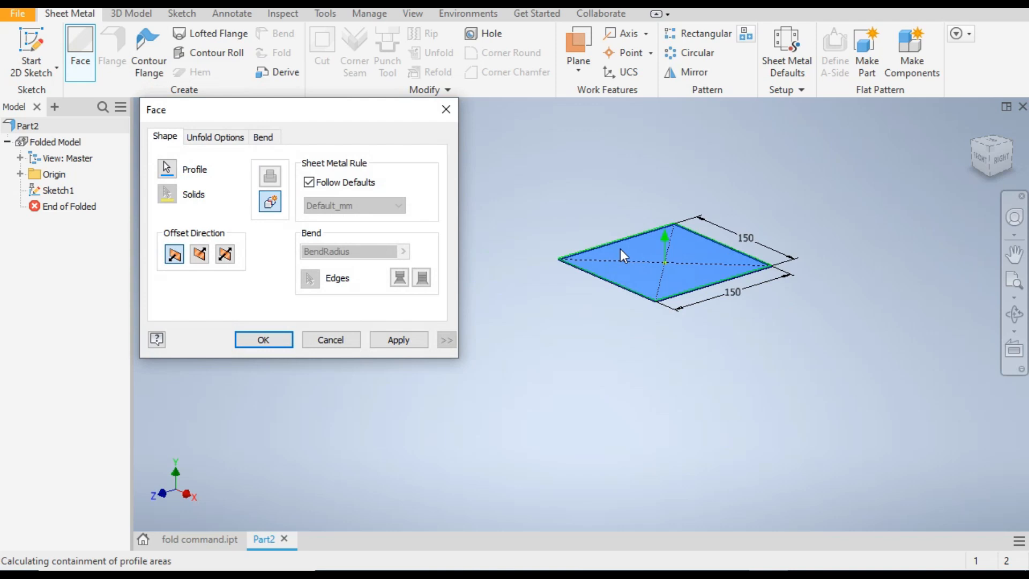
pyautogui.scroll(2, 655, 240)
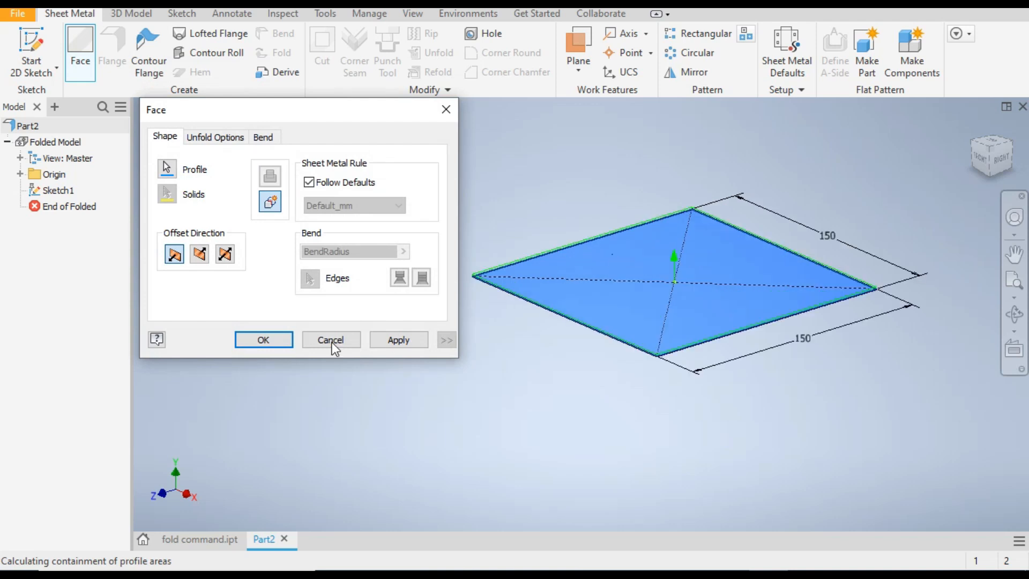
pyautogui.click(249, 338)
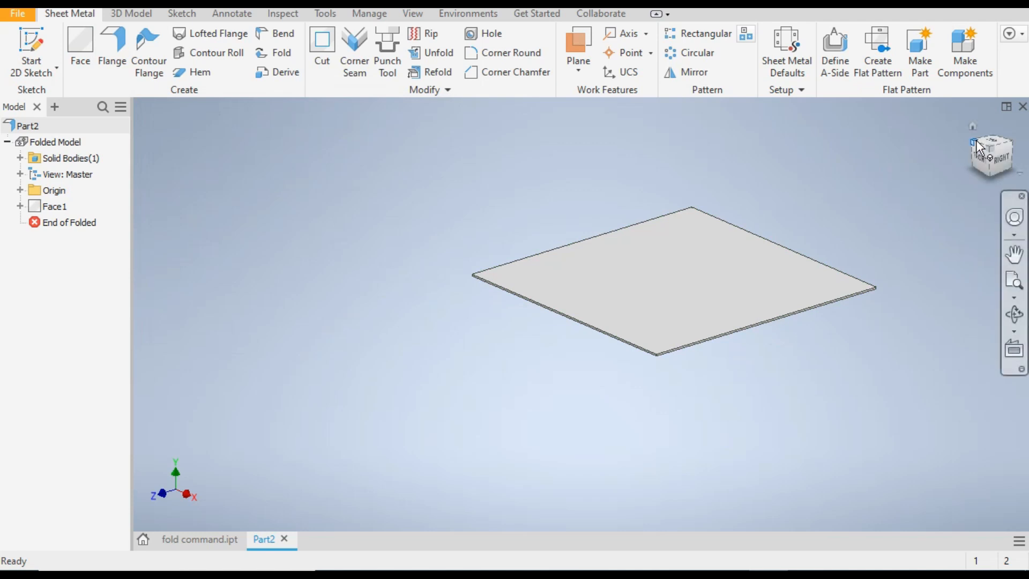
# Orient the plate squarely to the top view and start a new sketch on its top face
pyautogui.click(995, 146)
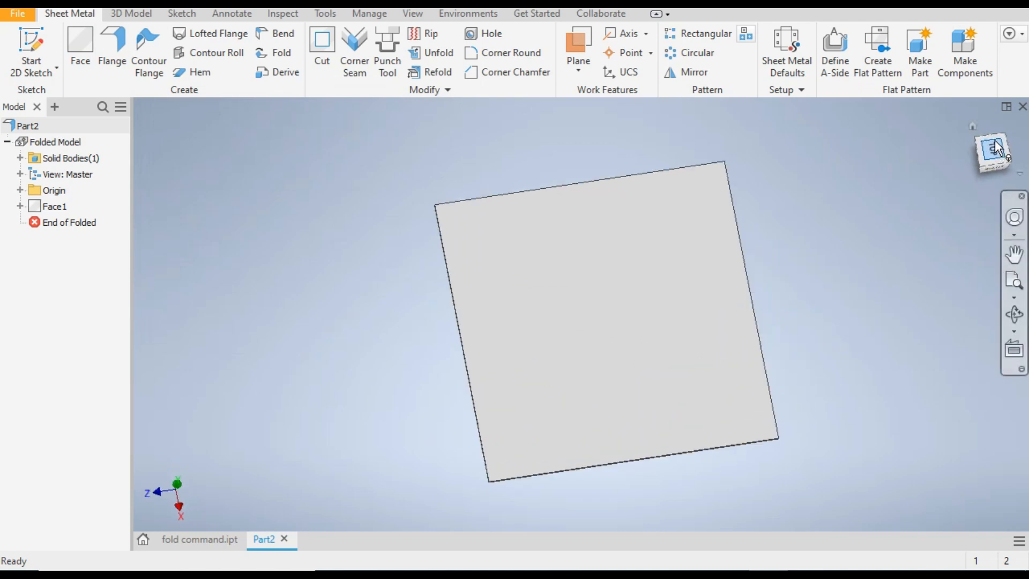
pyautogui.click(1008, 131)
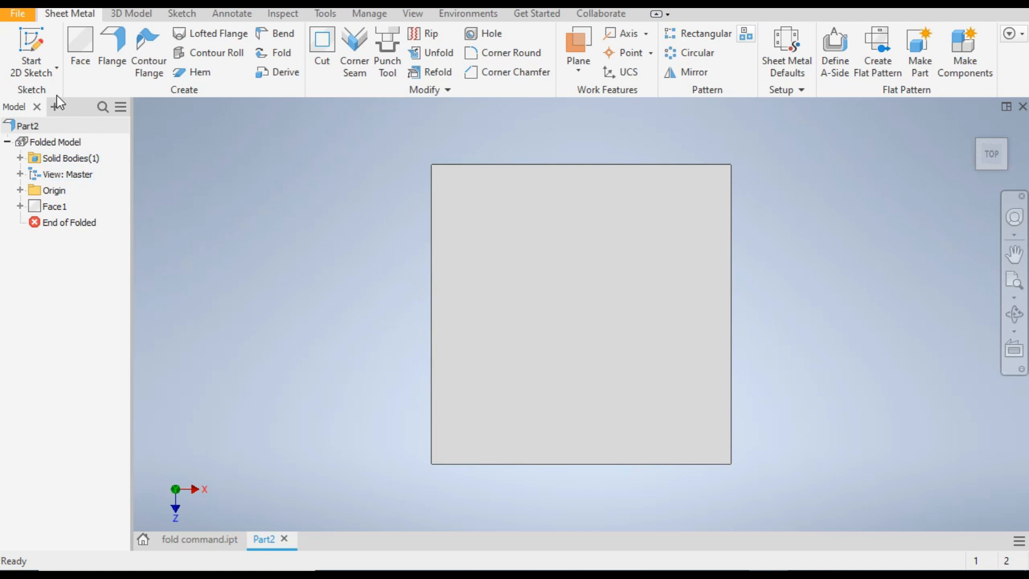
pyautogui.click(31, 45)
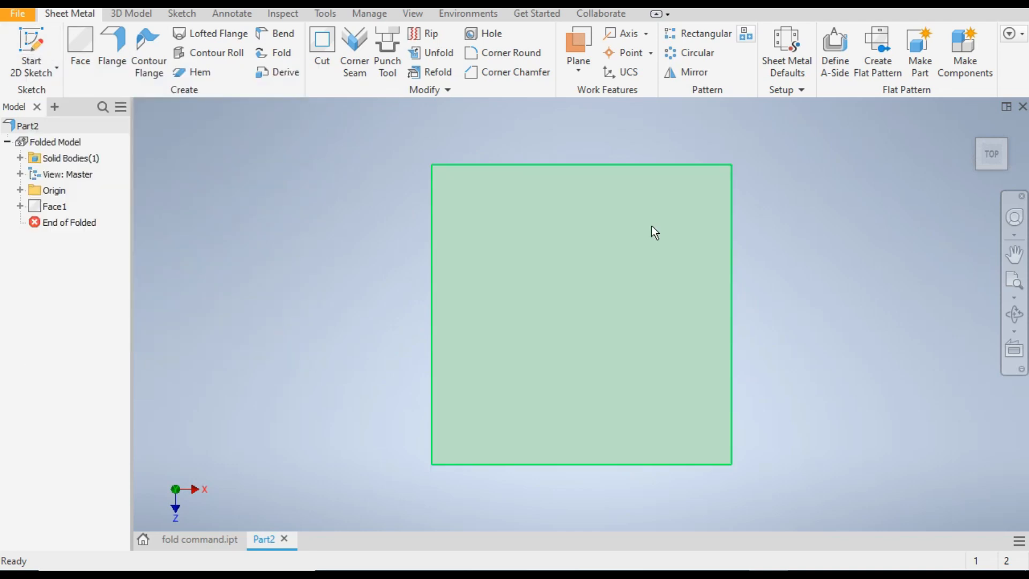
pyautogui.click(606, 330)
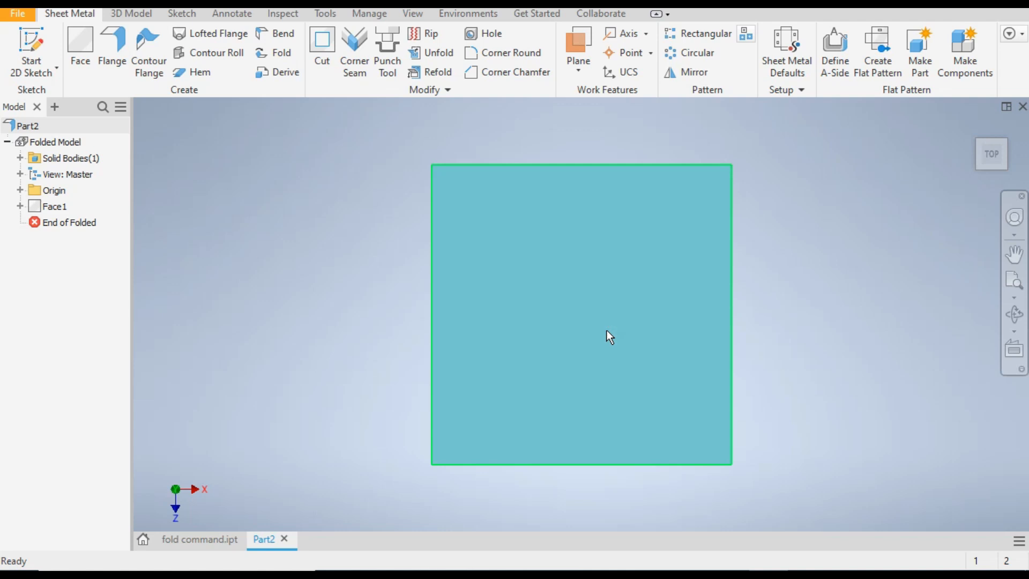
pyautogui.rightClick(608, 334)
pyautogui.click(605, 334)
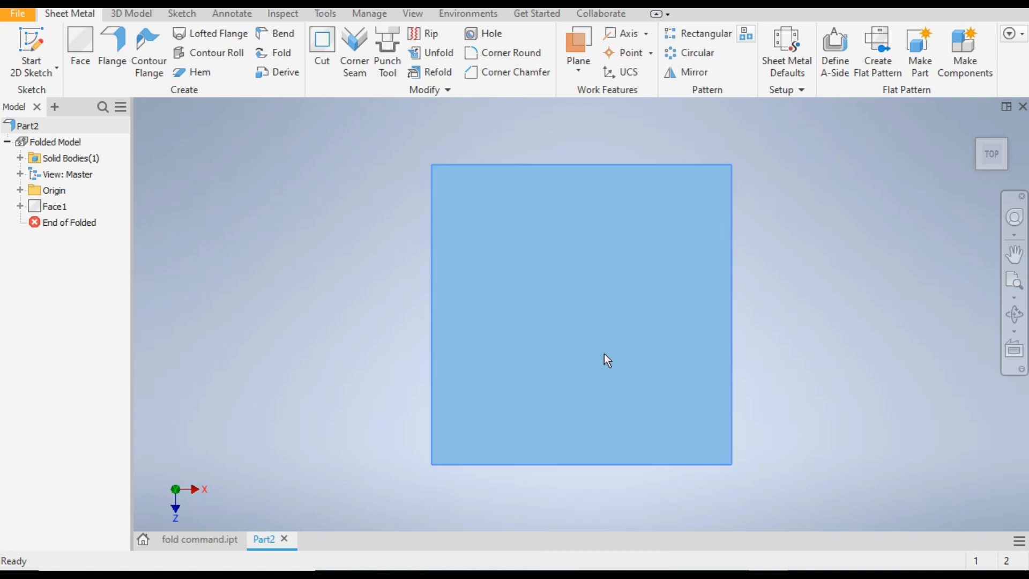
pyautogui.rightClick(603, 355)
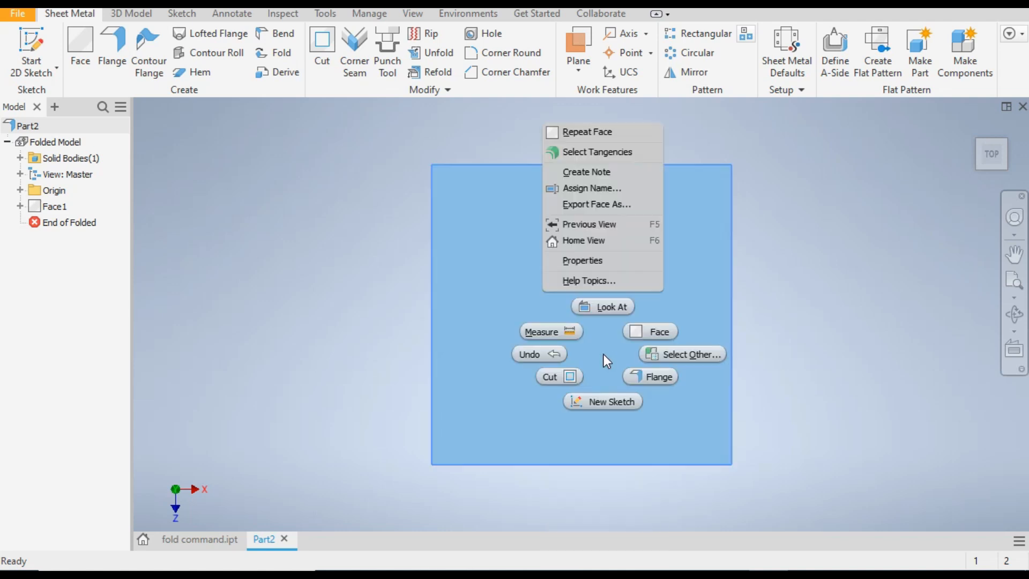
pyautogui.click(611, 405)
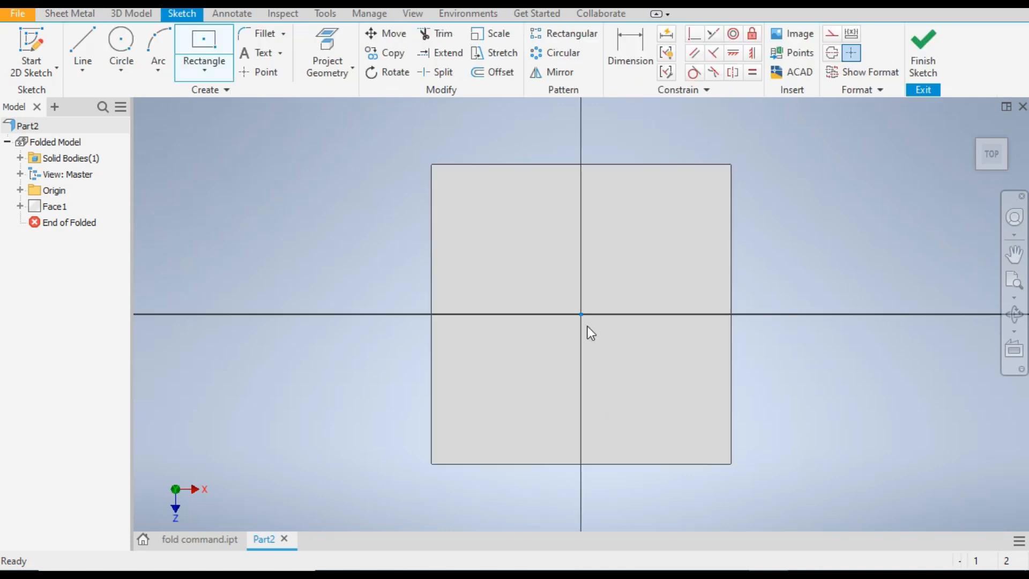
# Sketch a diagonal line across the plate's upper-right corner between its two edges, spanning about 58 mm horizontally and 48 mm vertically
pyautogui.click(81, 40)
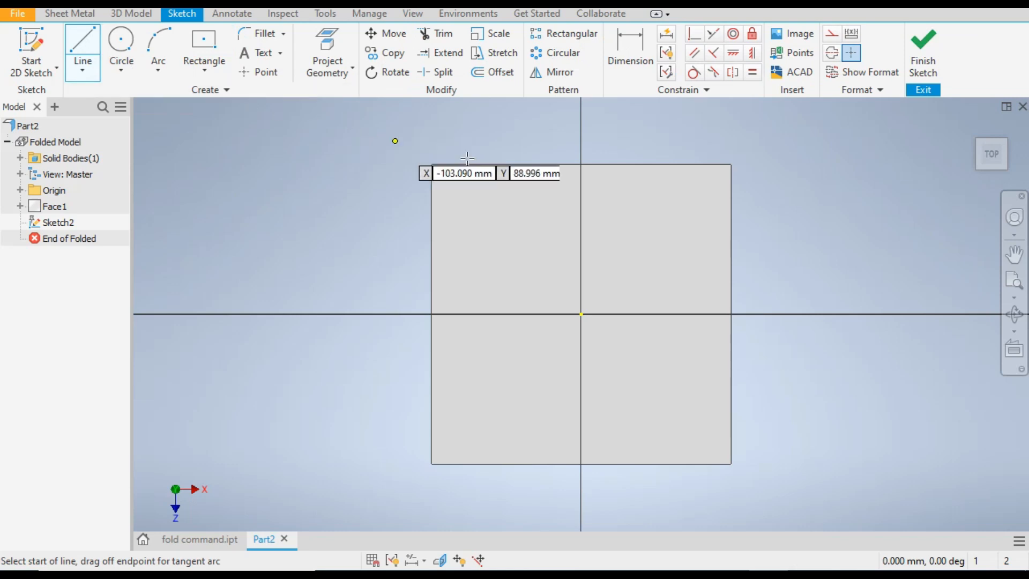
pyautogui.click(638, 164)
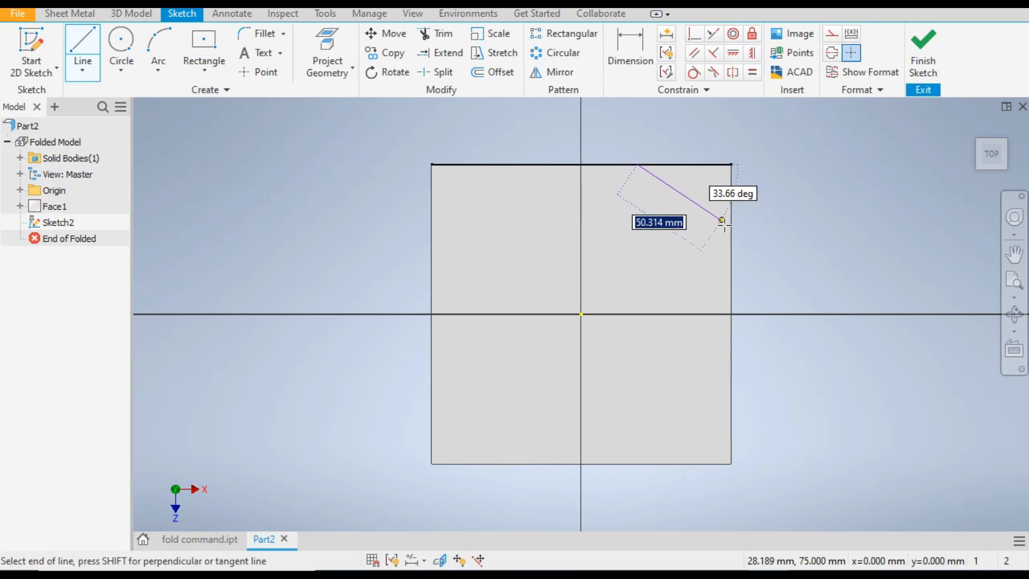
pyautogui.click(732, 243)
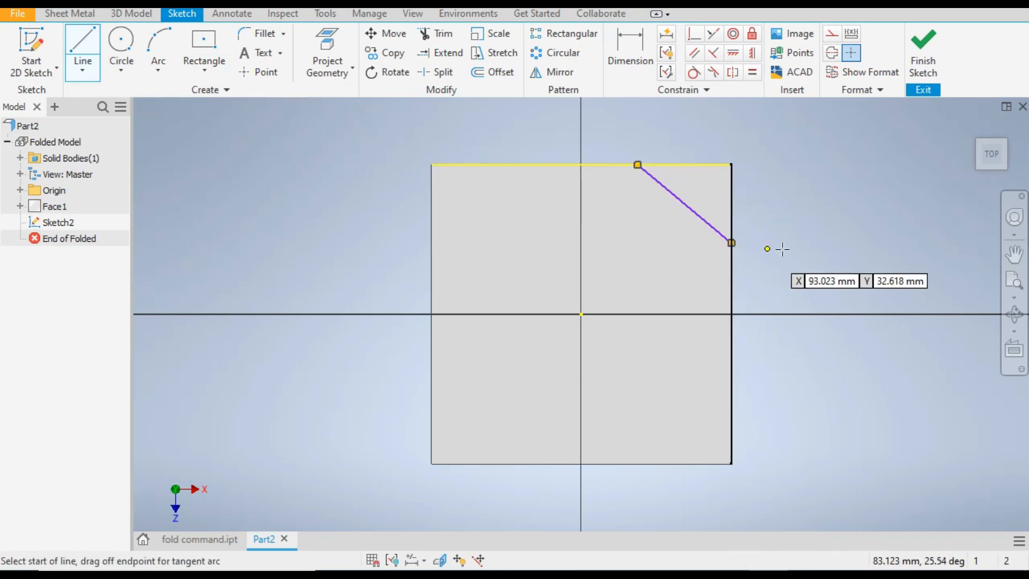
pyautogui.rightClick(783, 248)
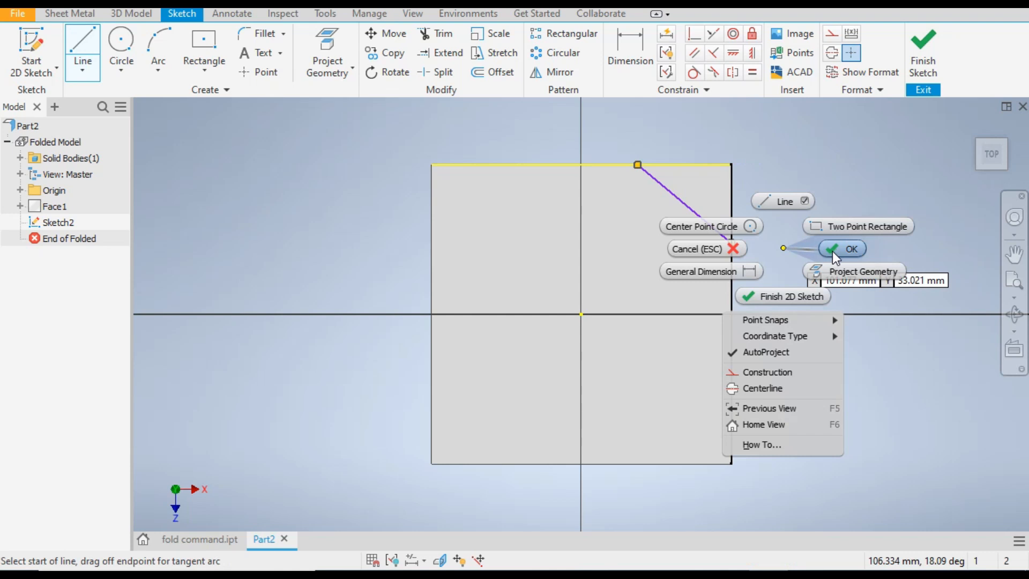
pyautogui.click(834, 250)
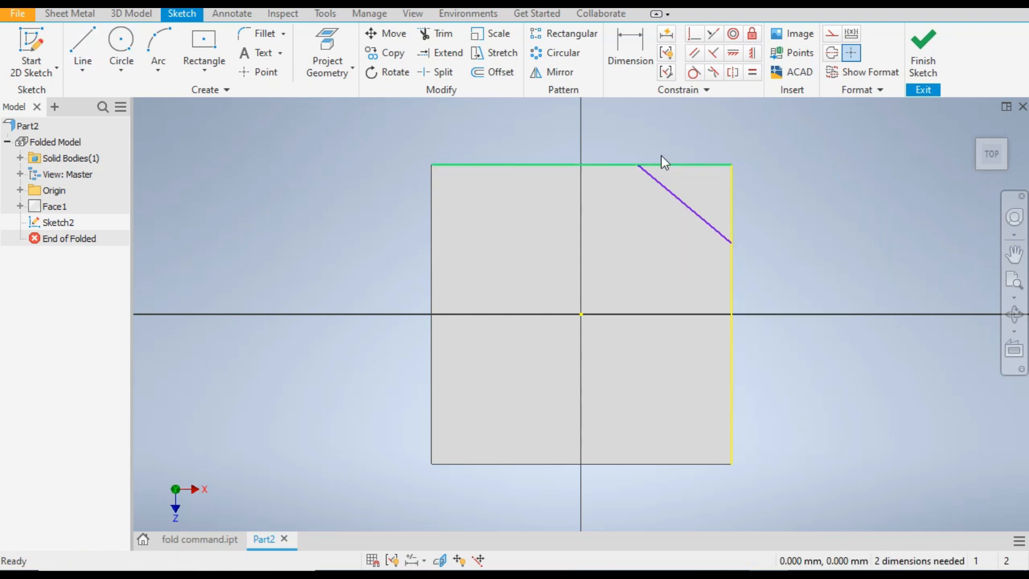
pyautogui.click(673, 185)
pyautogui.moveTo(662, 194); pyautogui.dragTo(678, 218)
pyautogui.click(756, 176)
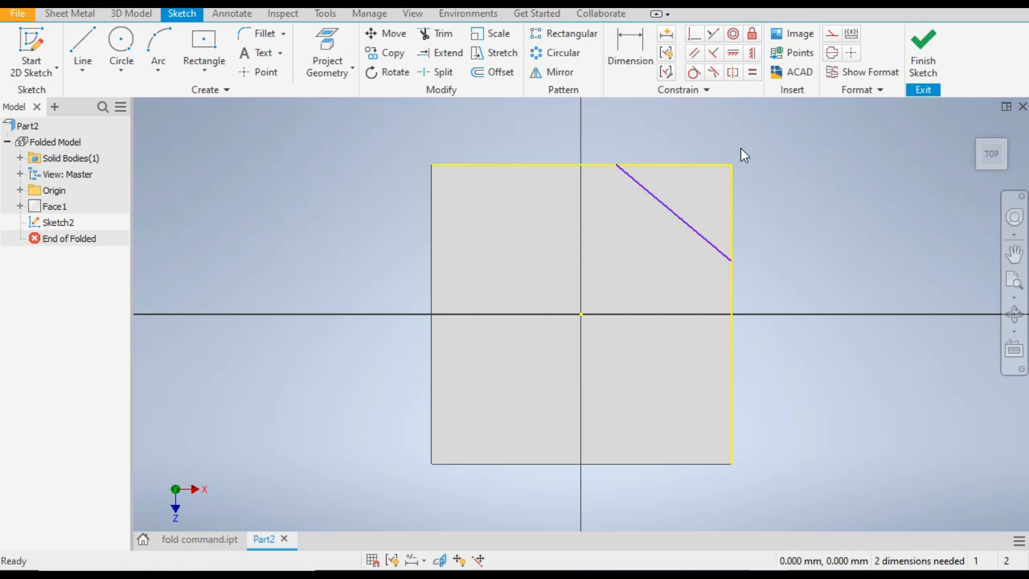
# Dimension the diagonal line's vertical and horizontal extents to 50 mm each and finish the sketch
pyautogui.click(631, 46)
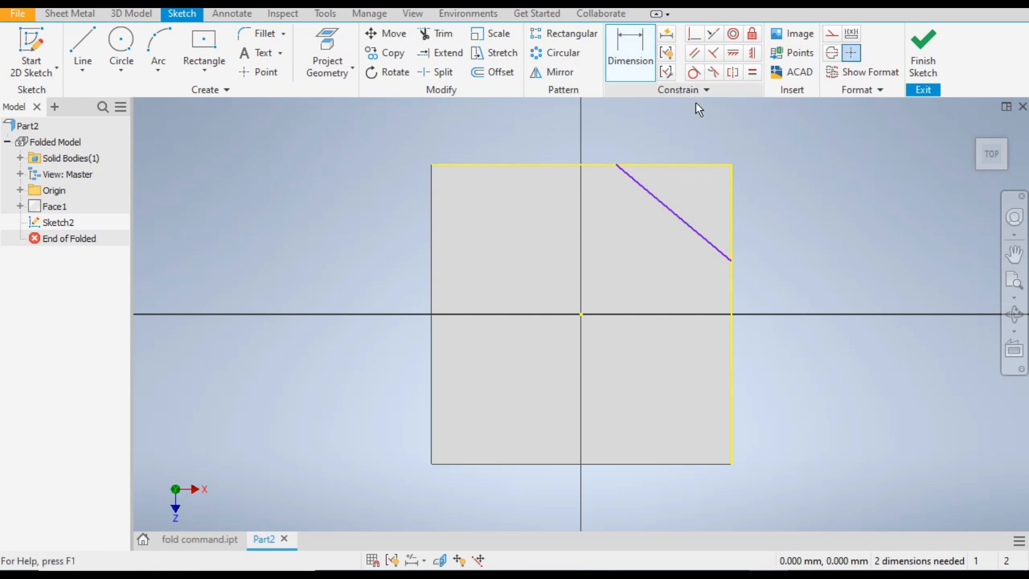
pyautogui.click(661, 201)
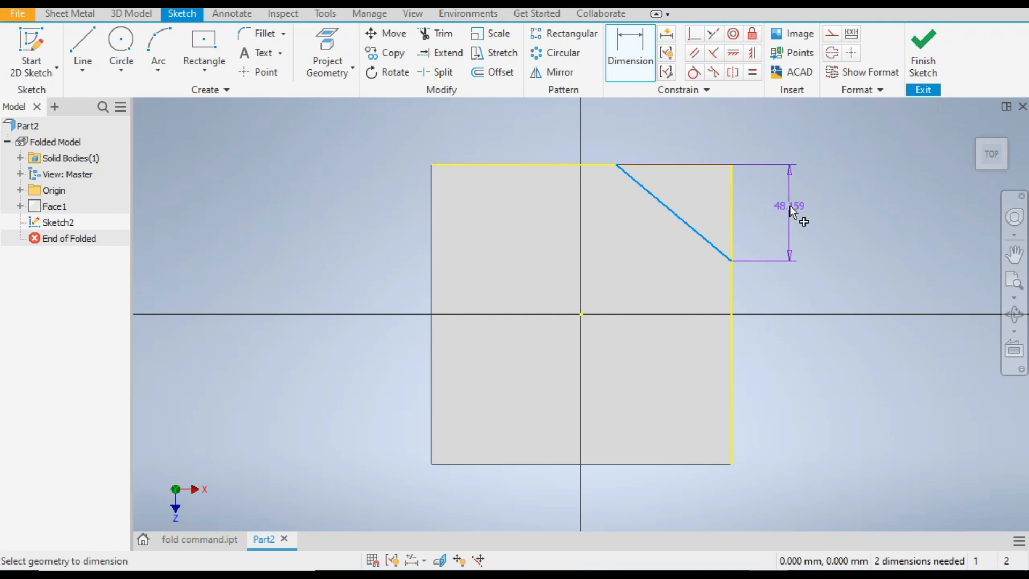
pyautogui.click(790, 206)
pyautogui.write('50')
pyautogui.press('Return')
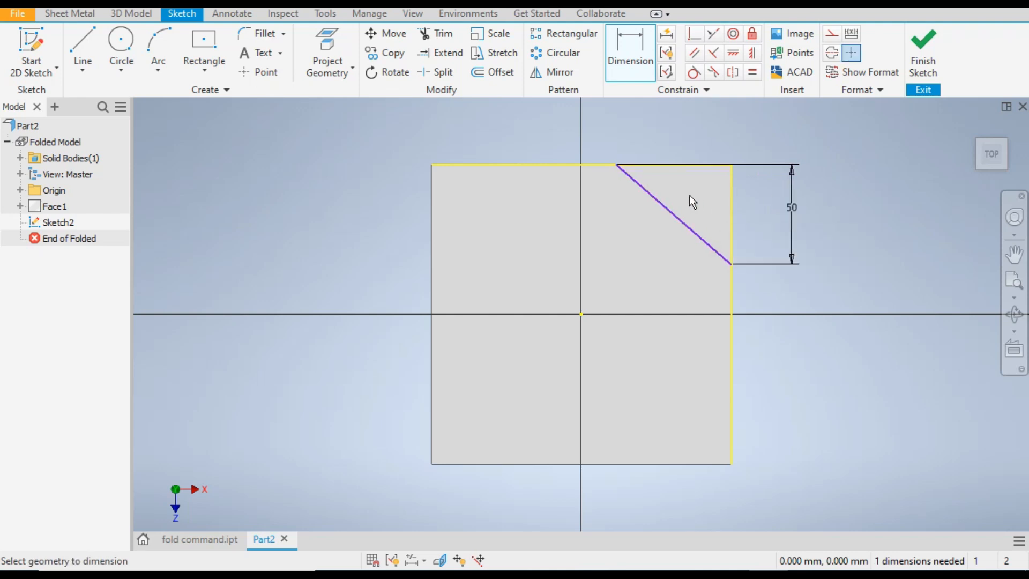
pyautogui.click(686, 222)
pyautogui.click(679, 130)
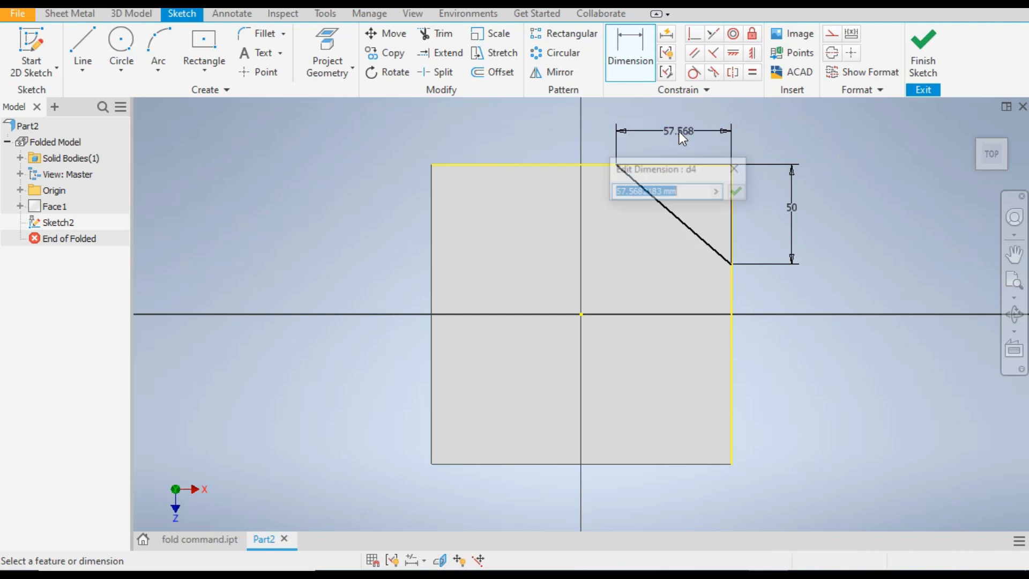
pyautogui.write('50')
pyautogui.press('Return')
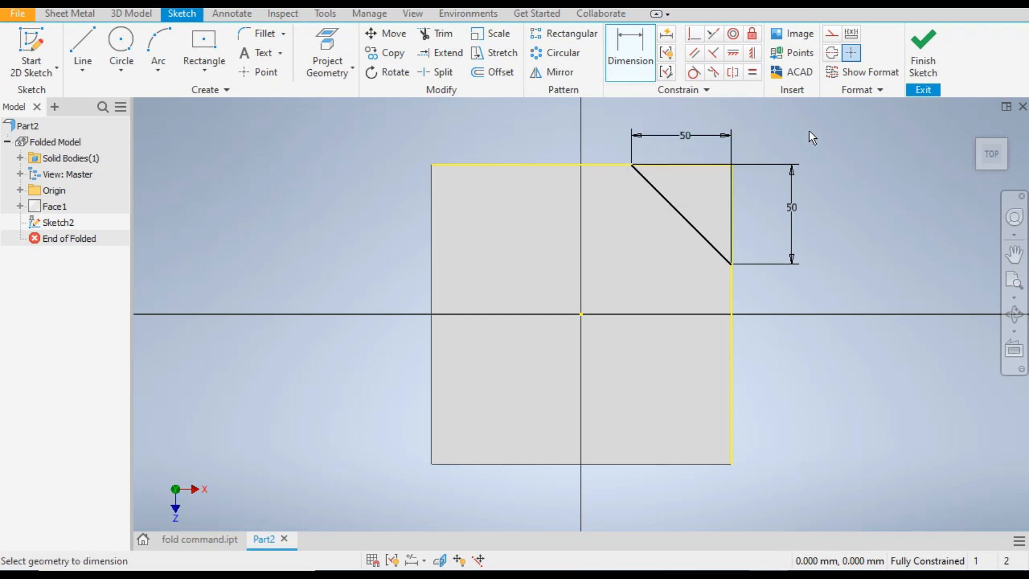
pyautogui.click(921, 59)
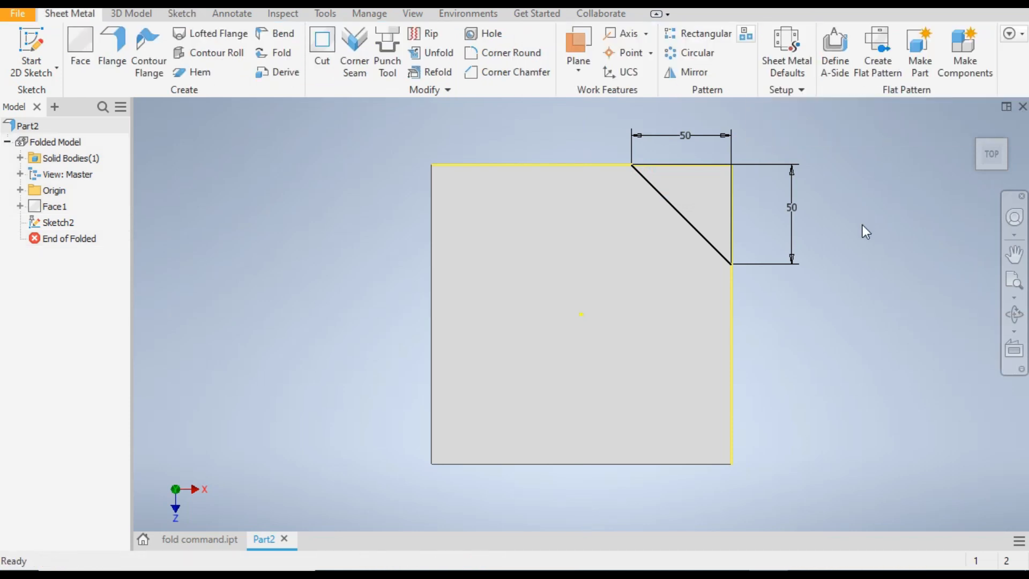
# Examine the folded corners of the finished part in fold command.ipt from different sides, and return to Part2
pyautogui.click(182, 539)
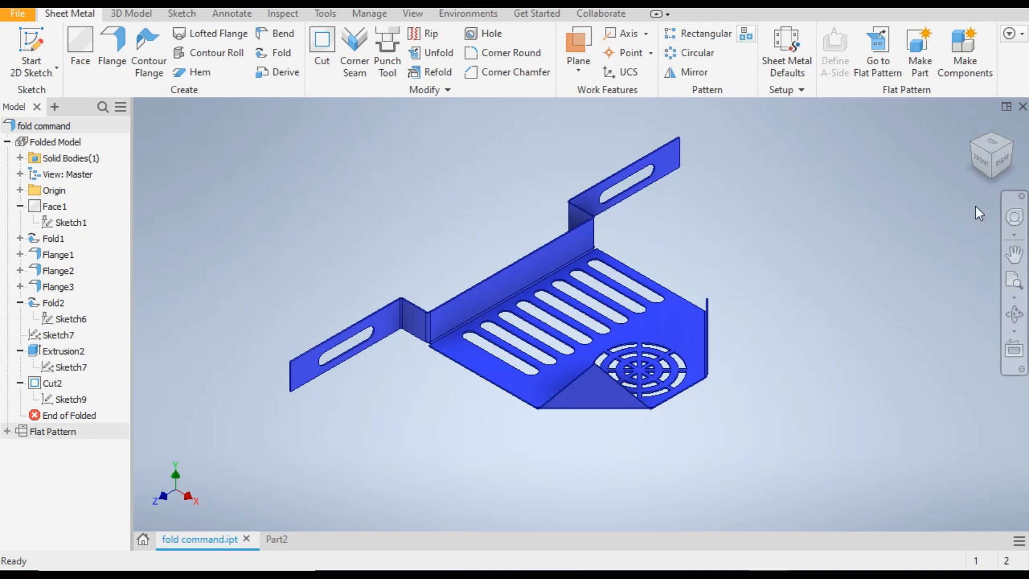
pyautogui.click(979, 146)
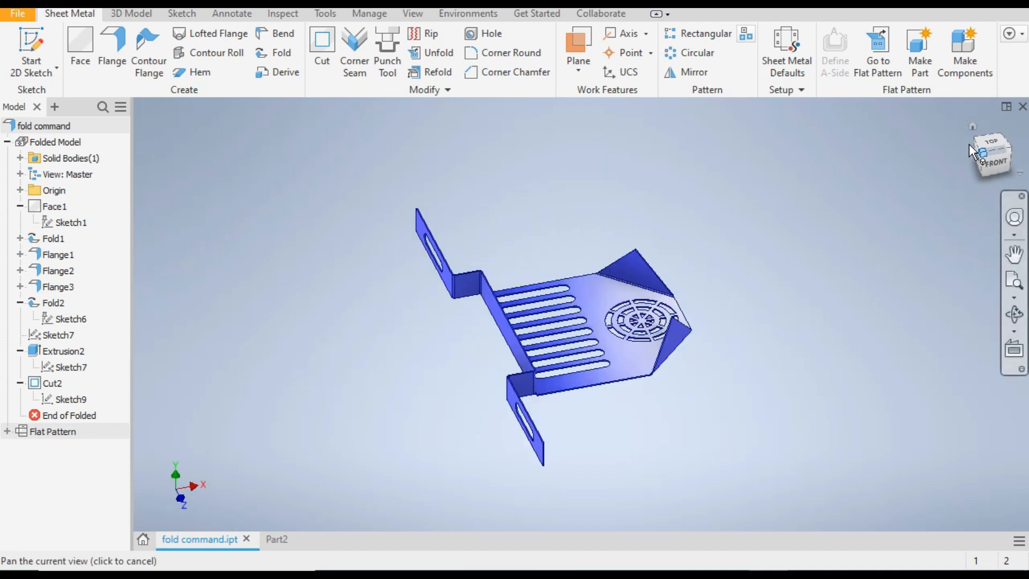
pyautogui.click(995, 151)
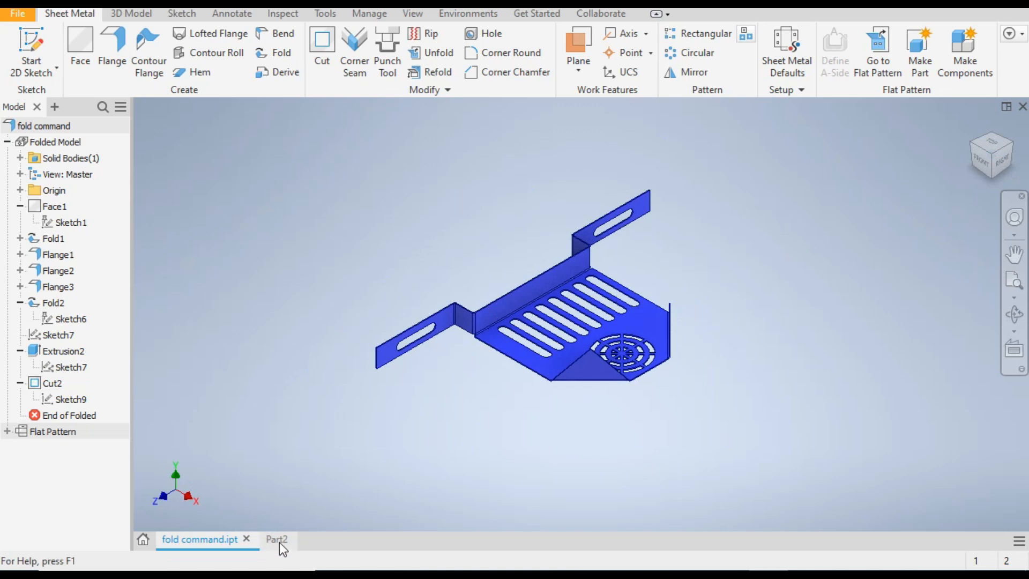
pyautogui.click(277, 540)
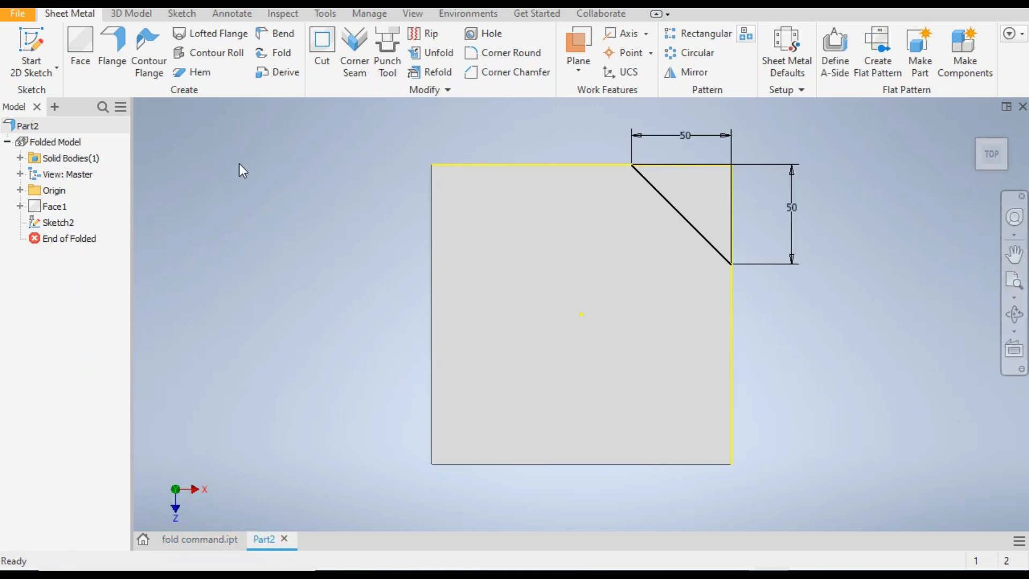
# Fold the plate's corner upward along the sketched diagonal line with a 90-degree angle and the default bend radius
pyautogui.click(281, 53)
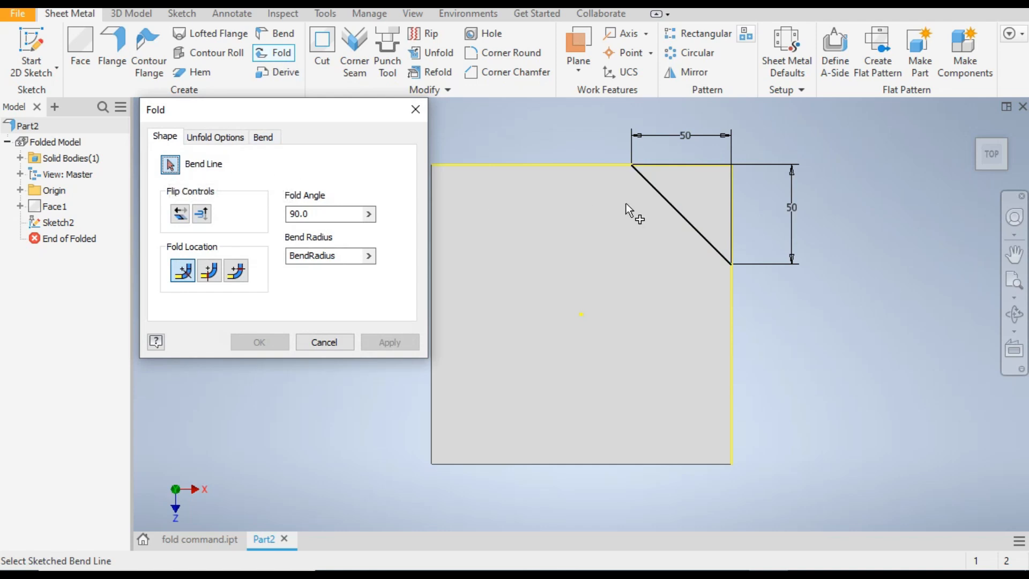
pyautogui.click(670, 210)
pyautogui.click(671, 211)
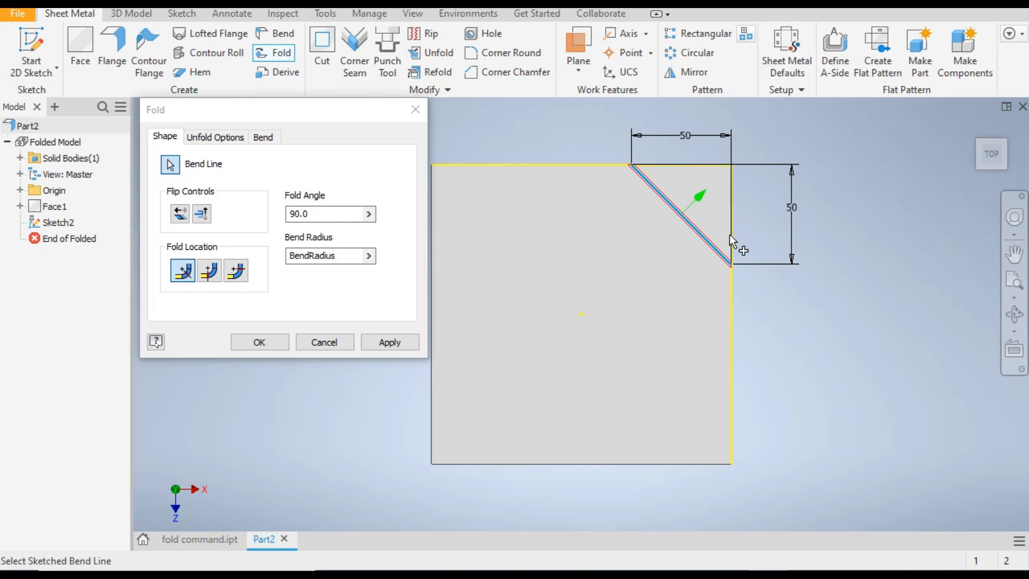
pyautogui.moveTo(976, 126); pyautogui.dragTo(972, 141)
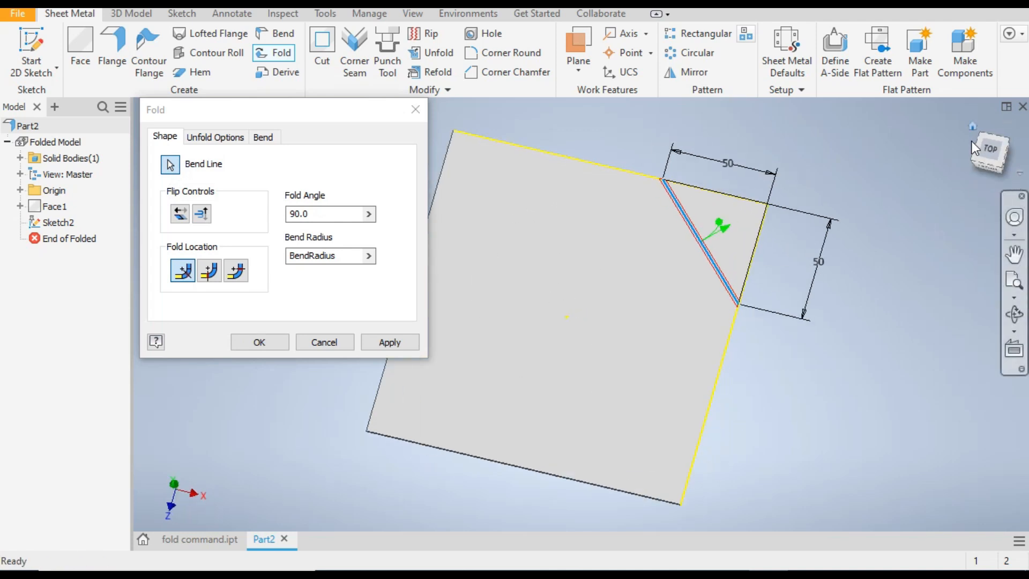
pyautogui.scroll(3, 763, 360)
pyautogui.scroll(-4, 761, 358)
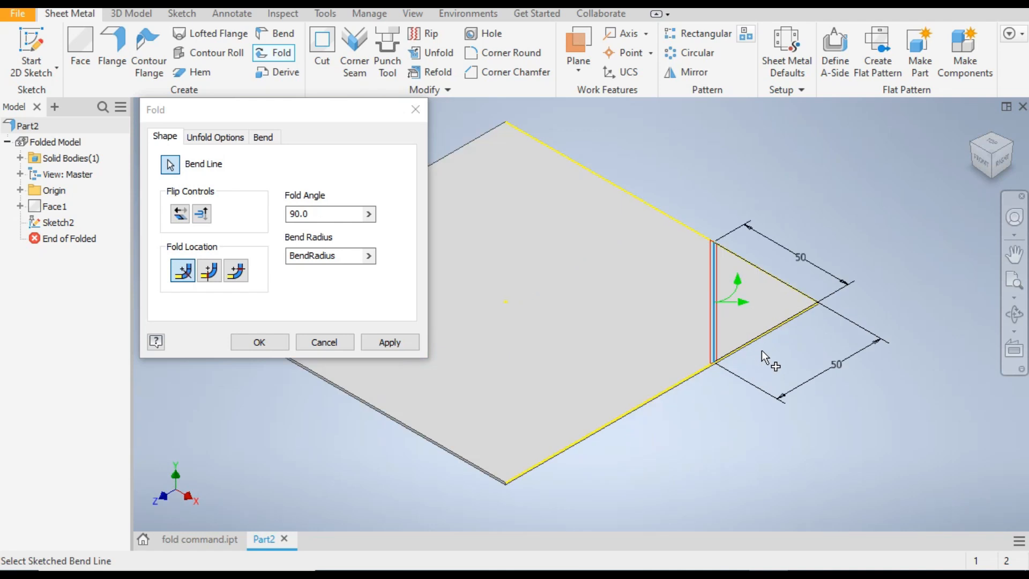
pyautogui.scroll(-4, 762, 351)
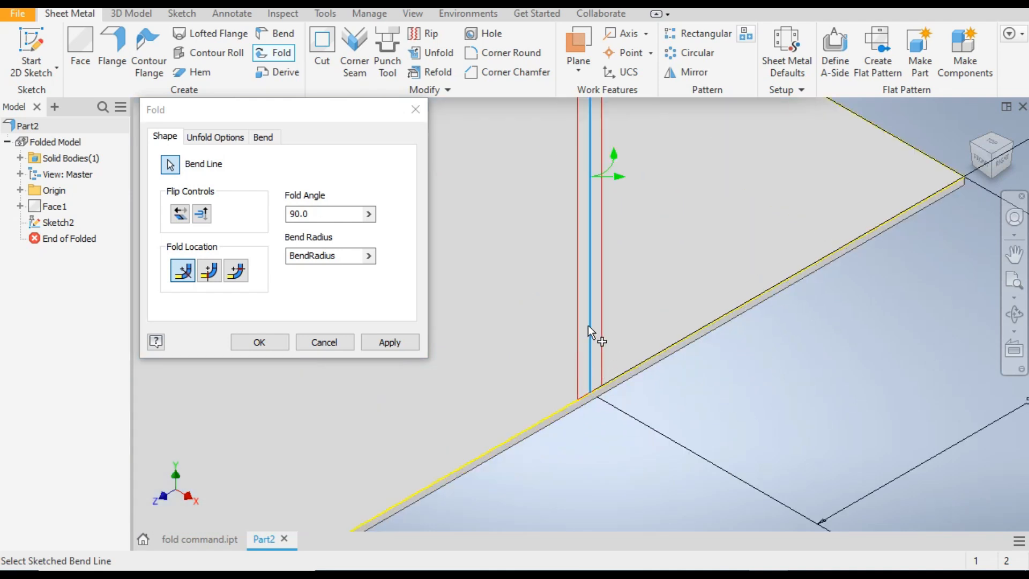
pyautogui.scroll(3, 595, 343)
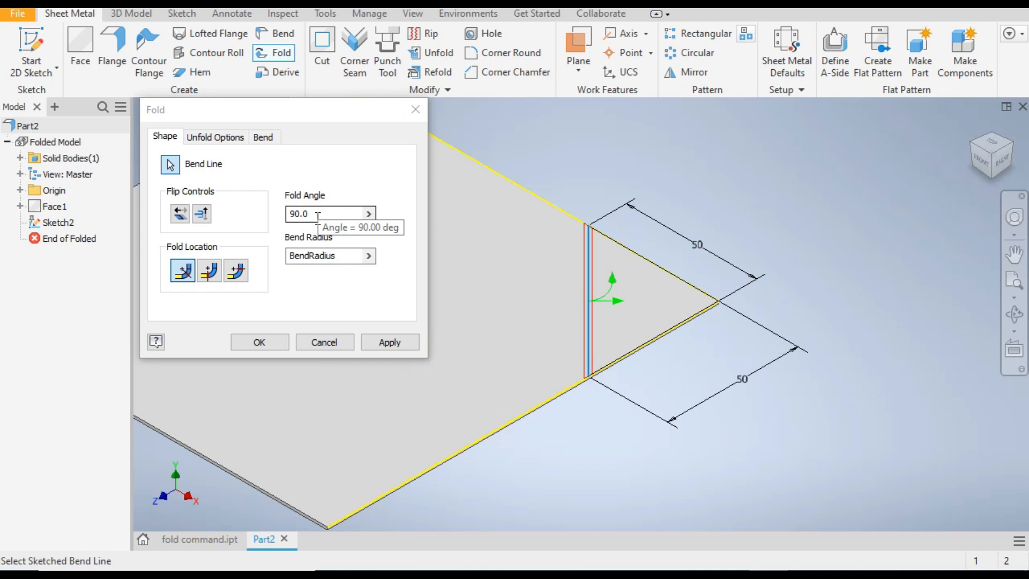
pyautogui.click(269, 341)
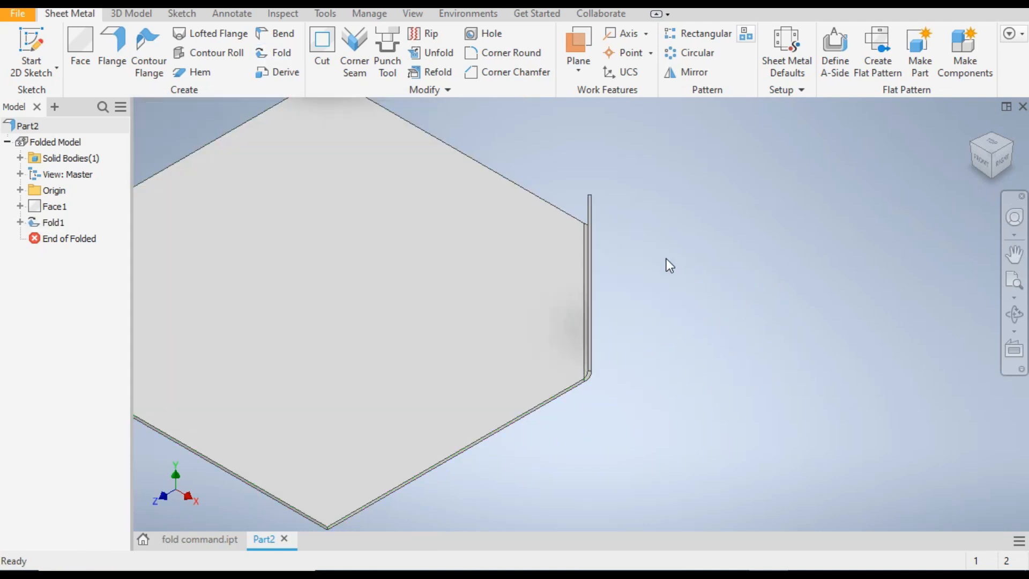
# Inspect the folded corner, orient the plate squarely to the top view and start a new sketch on its top face
pyautogui.scroll(-3, 667, 258)
pyautogui.click(969, 144)
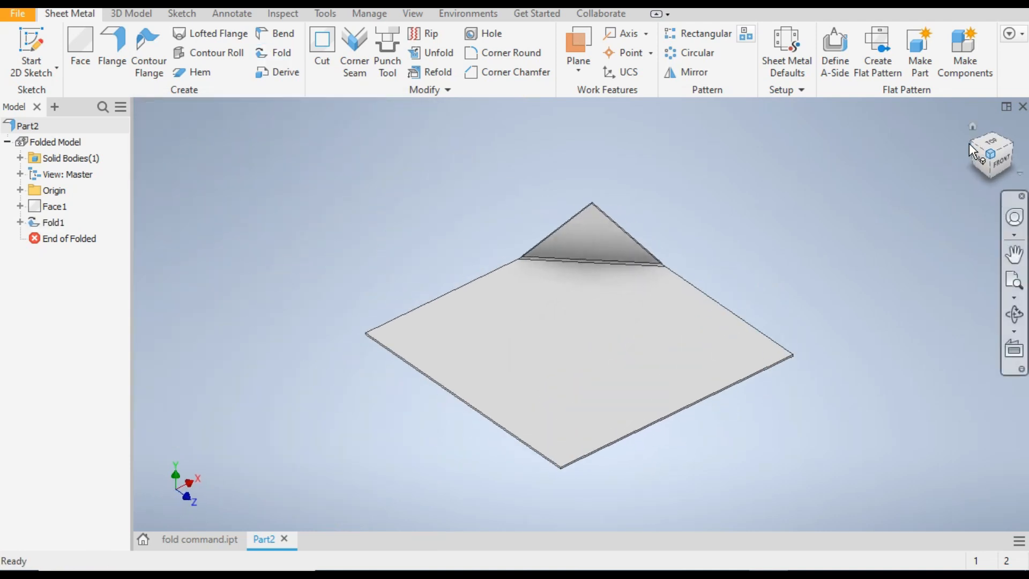
pyautogui.click(1016, 149)
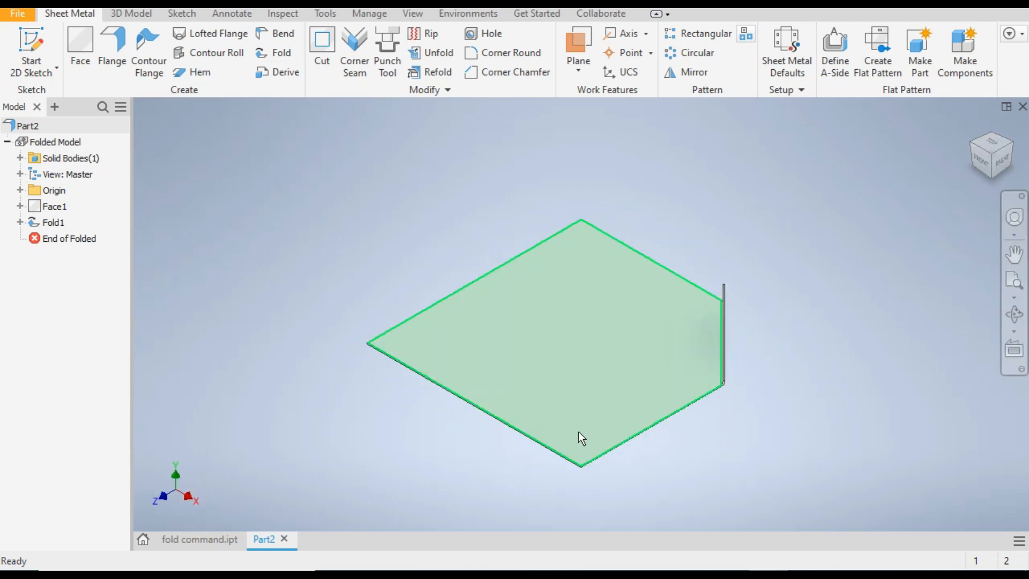
pyautogui.click(993, 149)
pyautogui.click(617, 348)
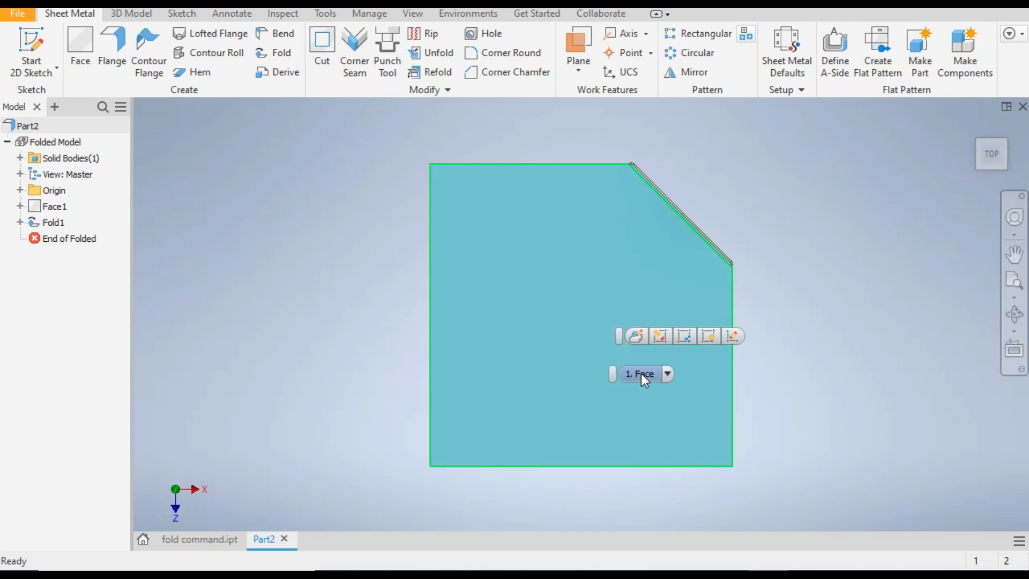
pyautogui.rightClick(575, 363)
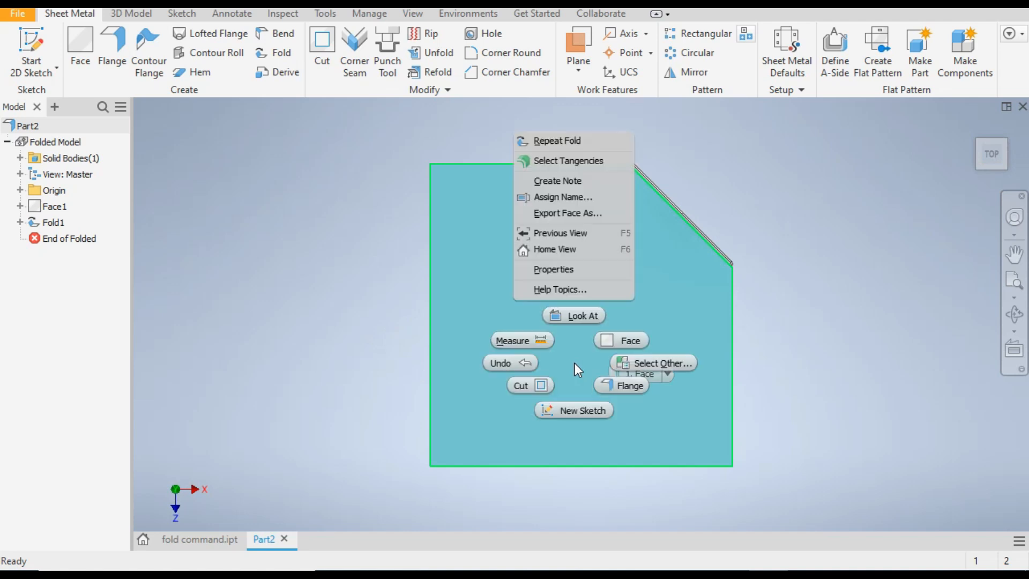
pyautogui.click(576, 409)
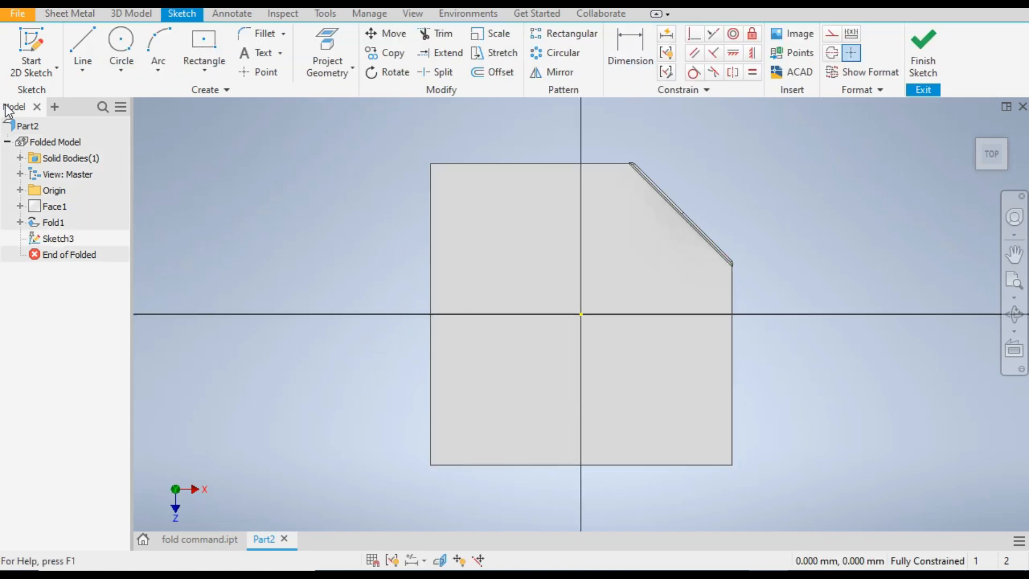
# Sketch a diagonal line across the plate's lower-right corner, spanning about 51 mm horizontally and 41 mm vertically
pyautogui.click(83, 39)
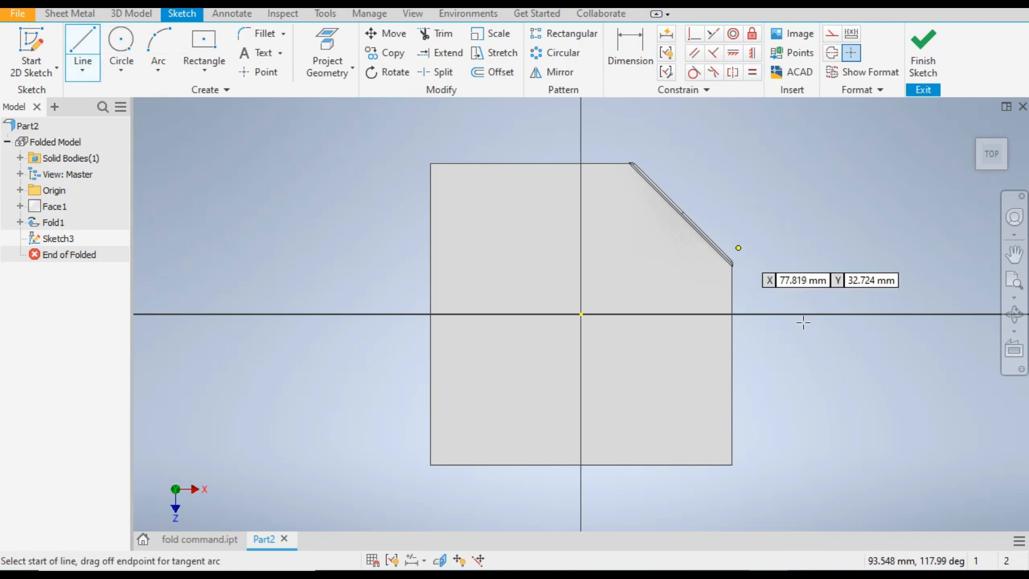
pyautogui.click(732, 381)
pyautogui.click(630, 466)
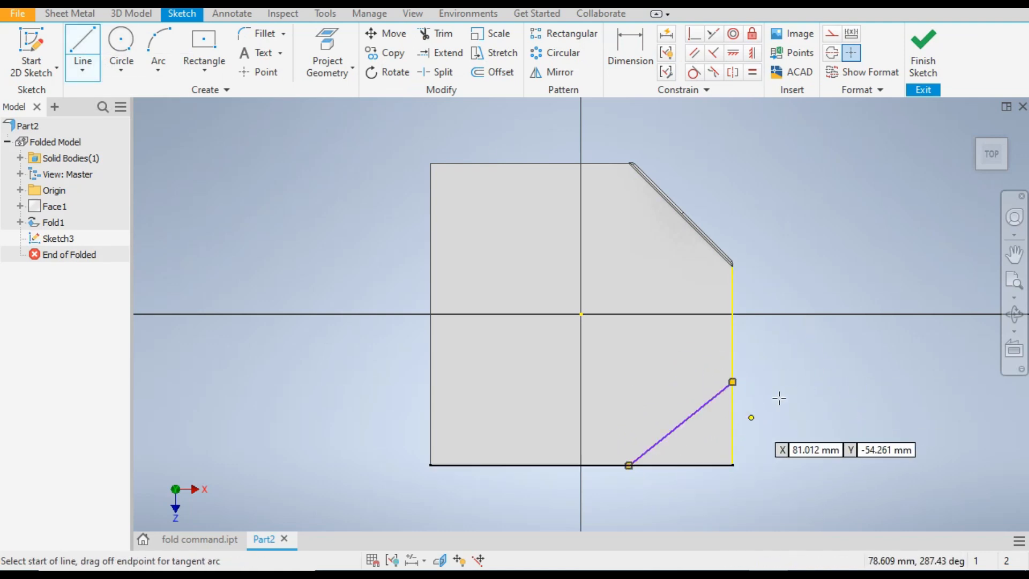
# Dimension the diagonal line's vertical and horizontal spans to 50 mm each and finish the sketch
pyautogui.click(631, 49)
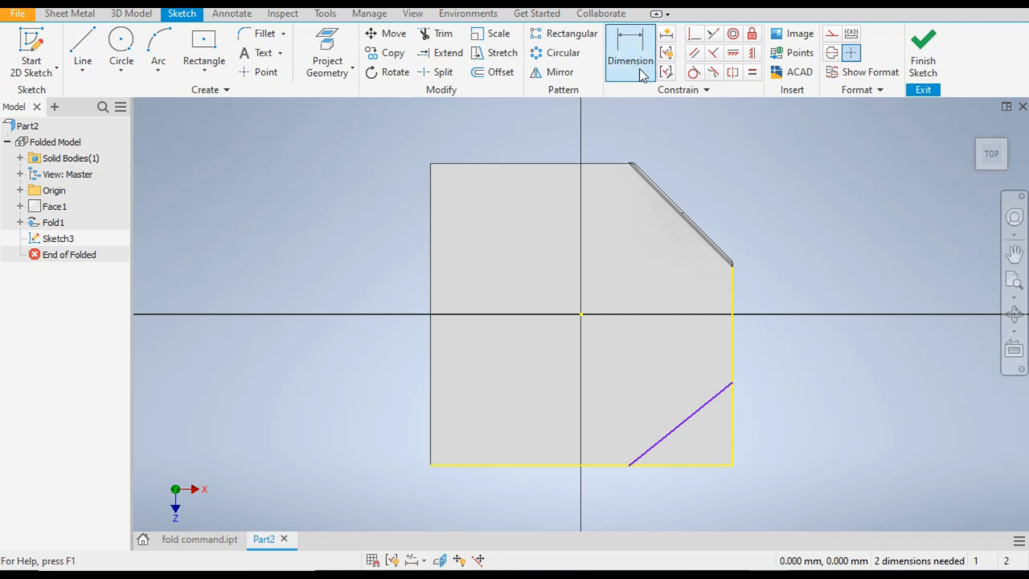
pyautogui.click(705, 404)
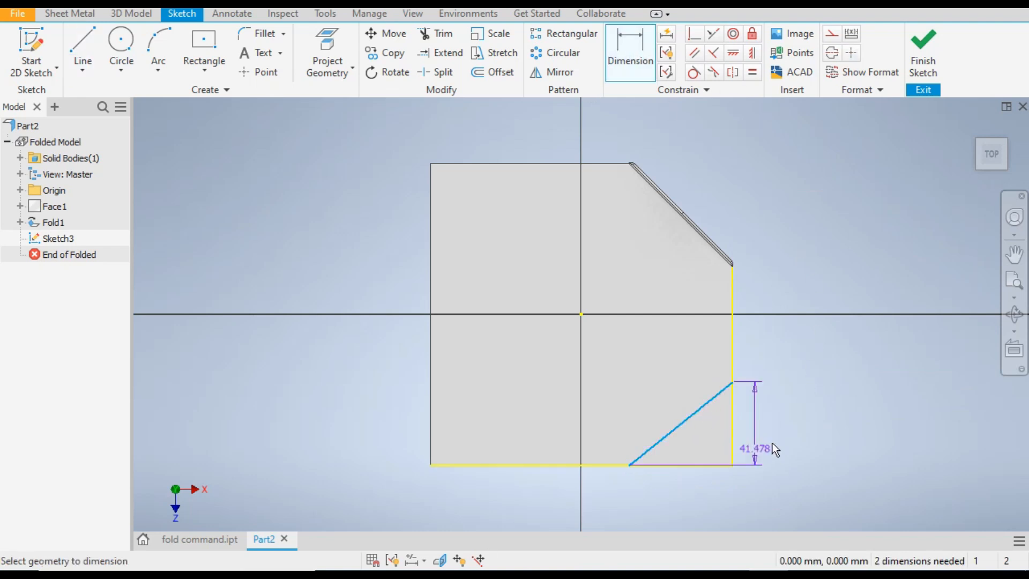
pyautogui.click(803, 417)
pyautogui.write('50')
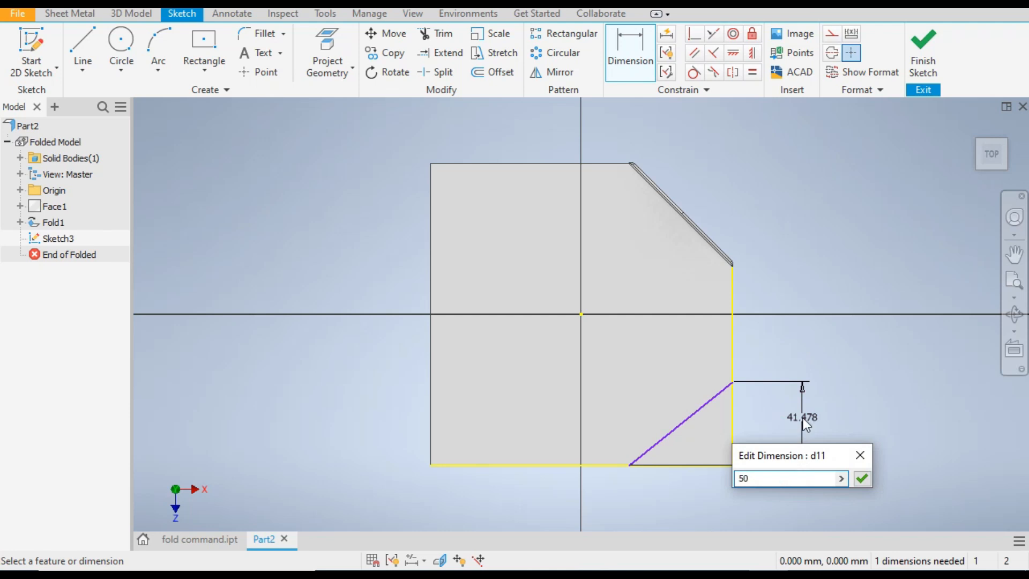
pyautogui.press('Return')
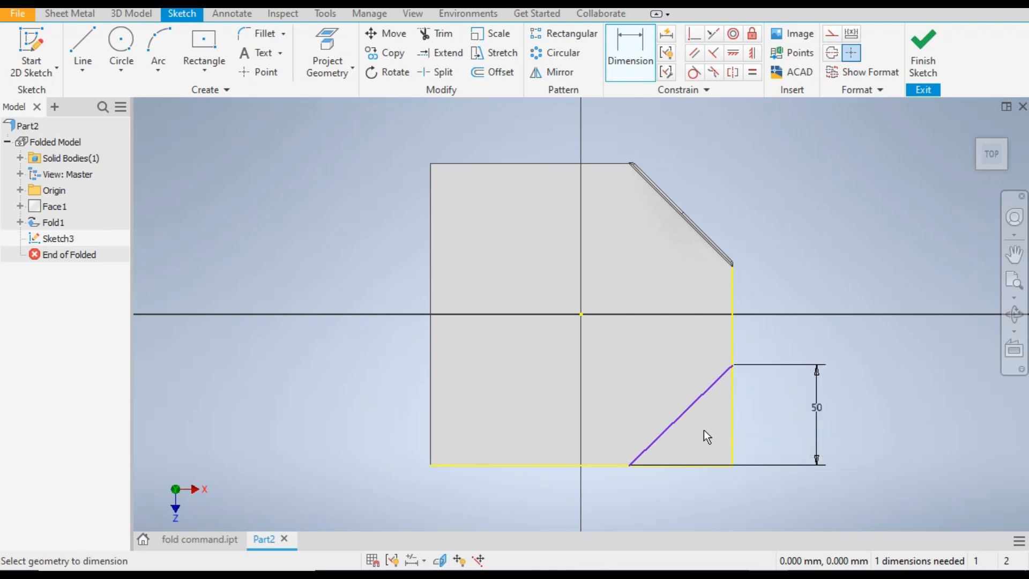
pyautogui.click(674, 429)
pyautogui.click(680, 488)
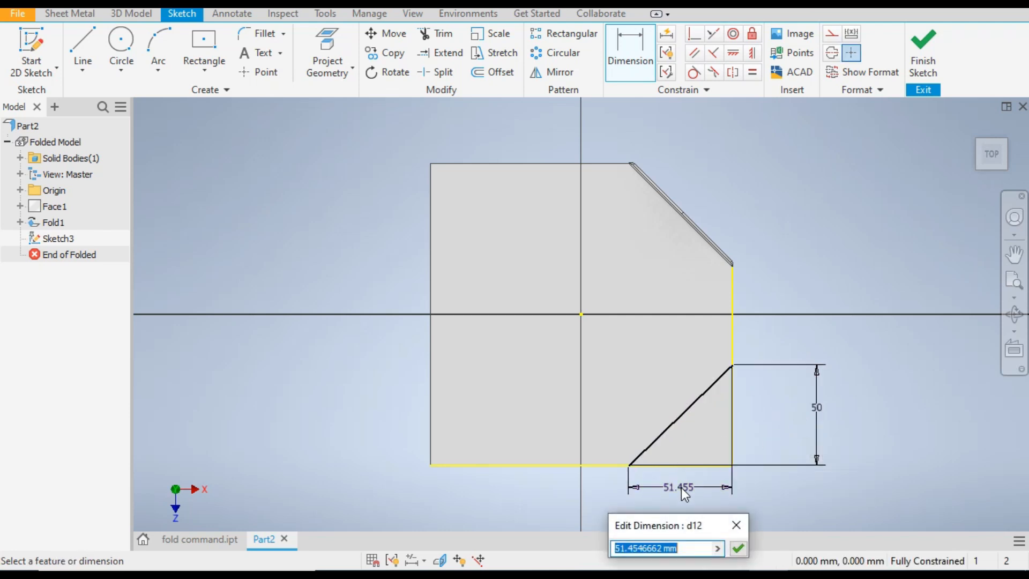
pyautogui.write('50')
pyautogui.press('Return')
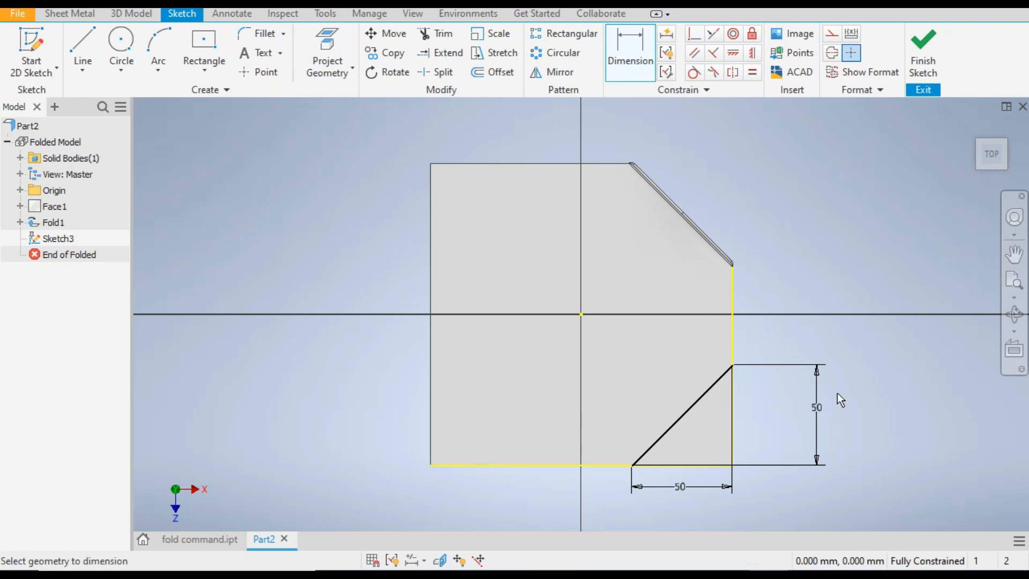
pyautogui.click(938, 80)
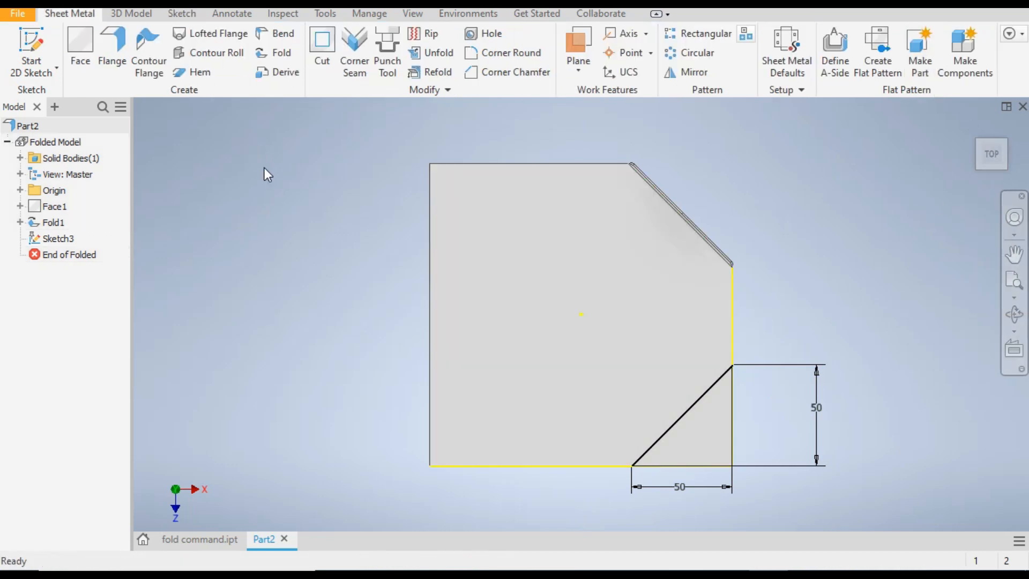
# Fold the second corner along the new diagonal line at 90 degrees with the default bend radius, and return to the home view
pyautogui.click(272, 52)
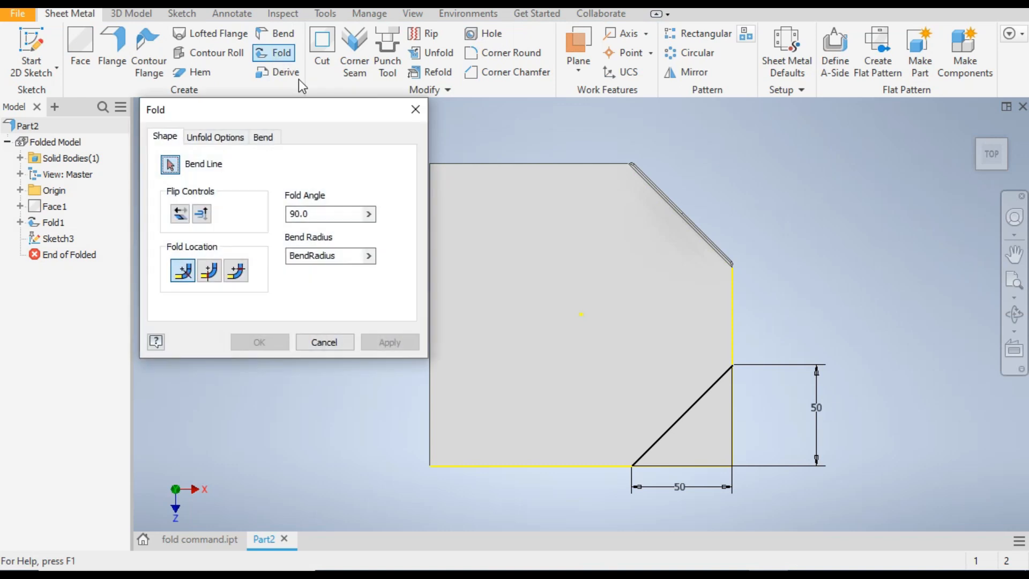
pyautogui.click(683, 415)
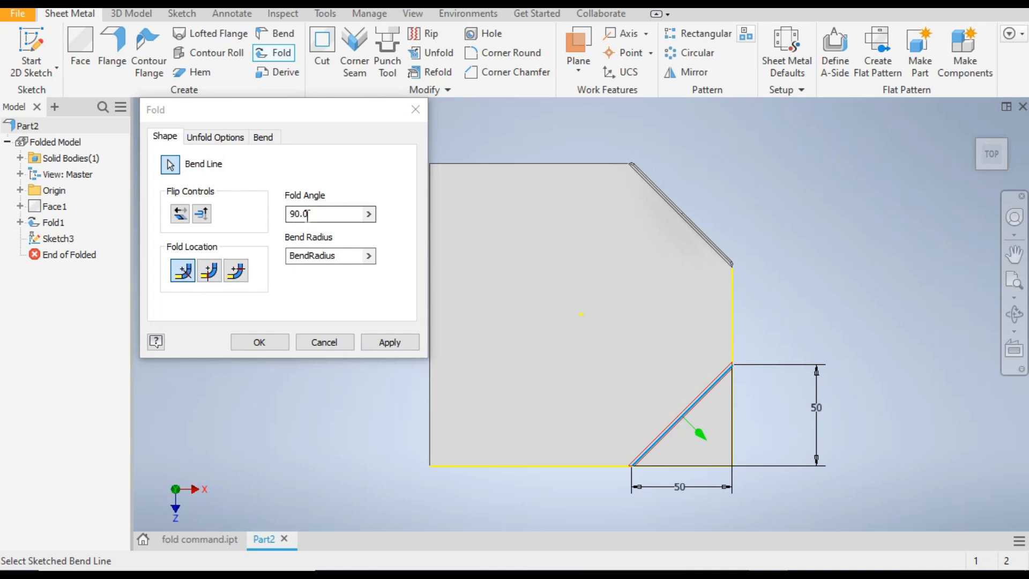
pyautogui.click(260, 342)
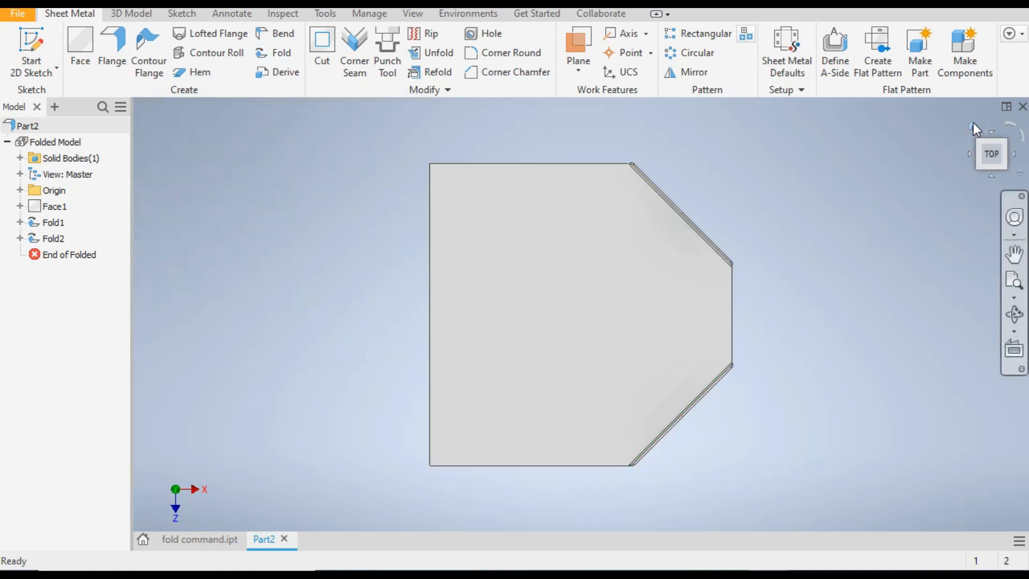
pyautogui.click(973, 125)
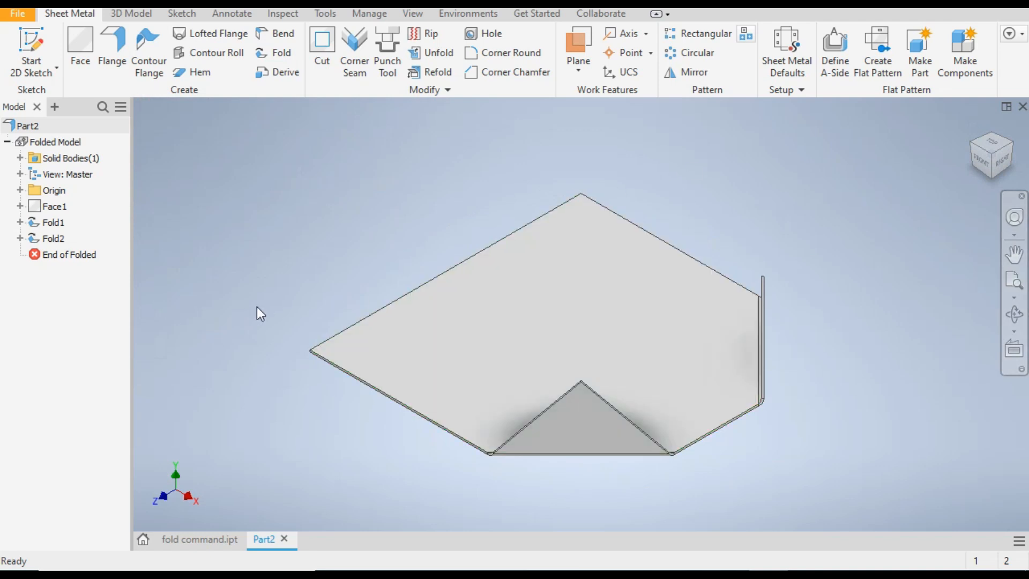
# Compare with fold command.ipt, and add a 25 mm flange at 90 degrees along Part2's full straight edge opposite the folded corners
pyautogui.click(184, 540)
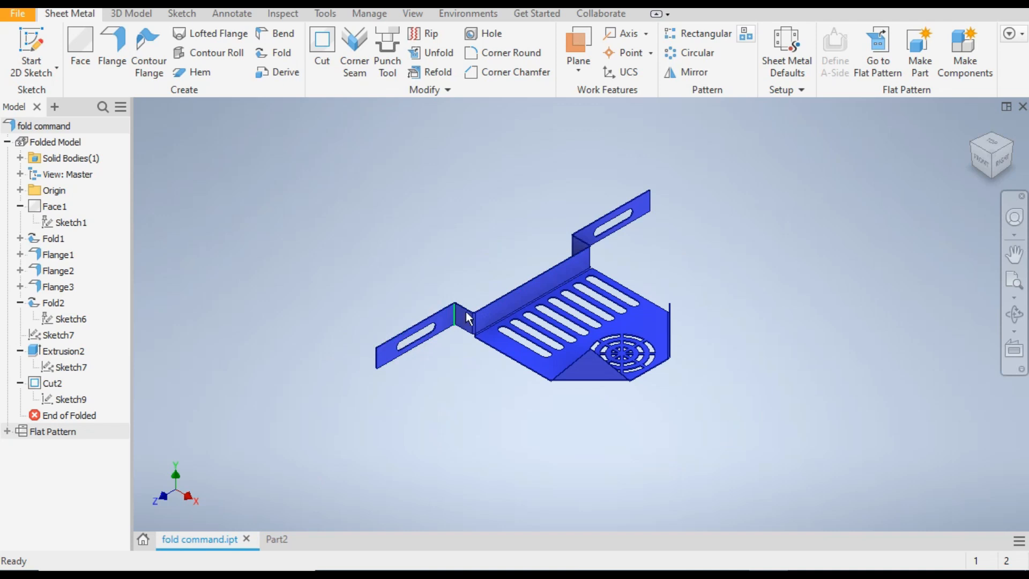
pyautogui.click(278, 540)
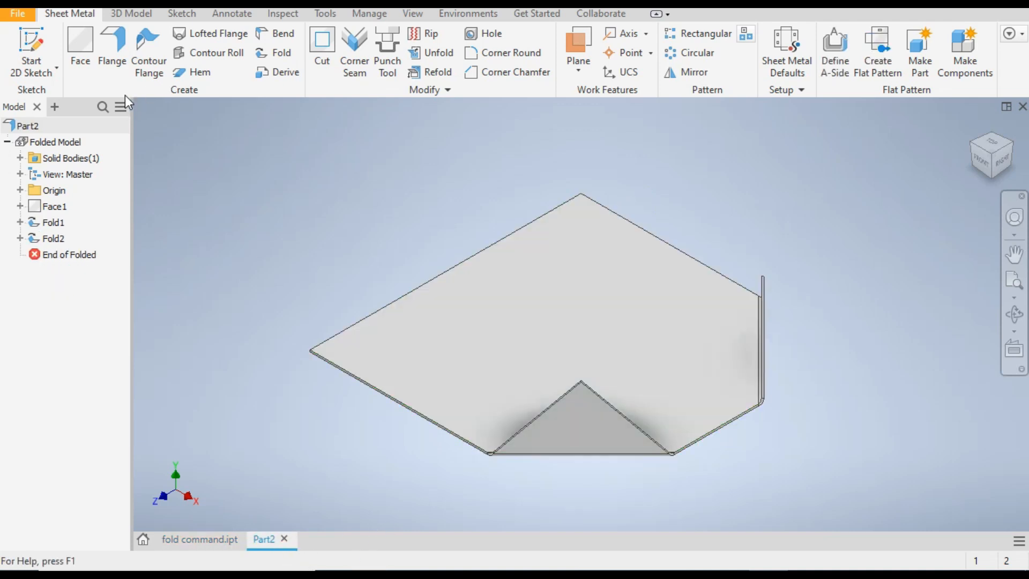
pyautogui.click(115, 50)
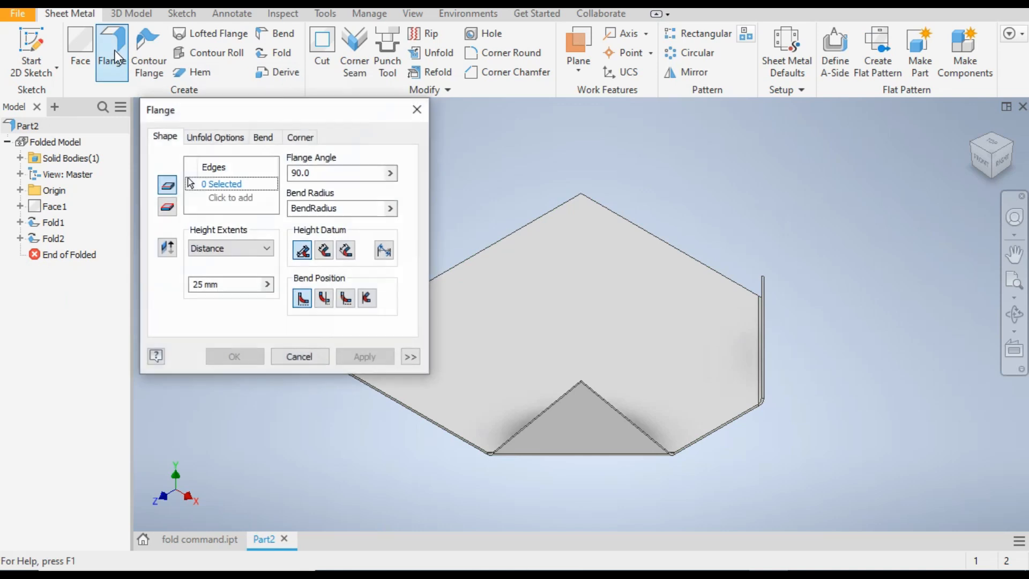
pyautogui.click(472, 257)
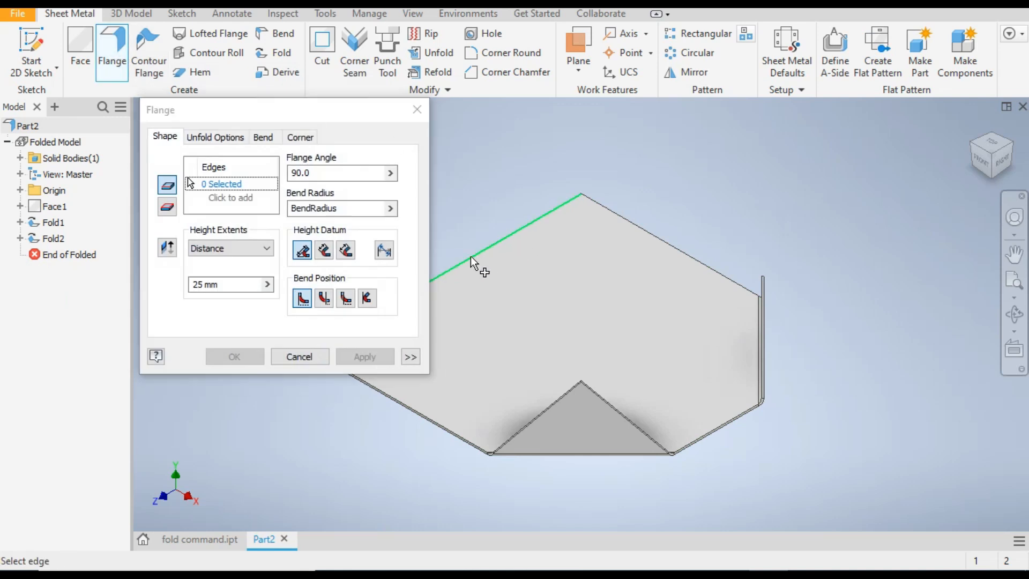
pyautogui.scroll(5, 730, 174)
pyautogui.scroll(-3, 528, 237)
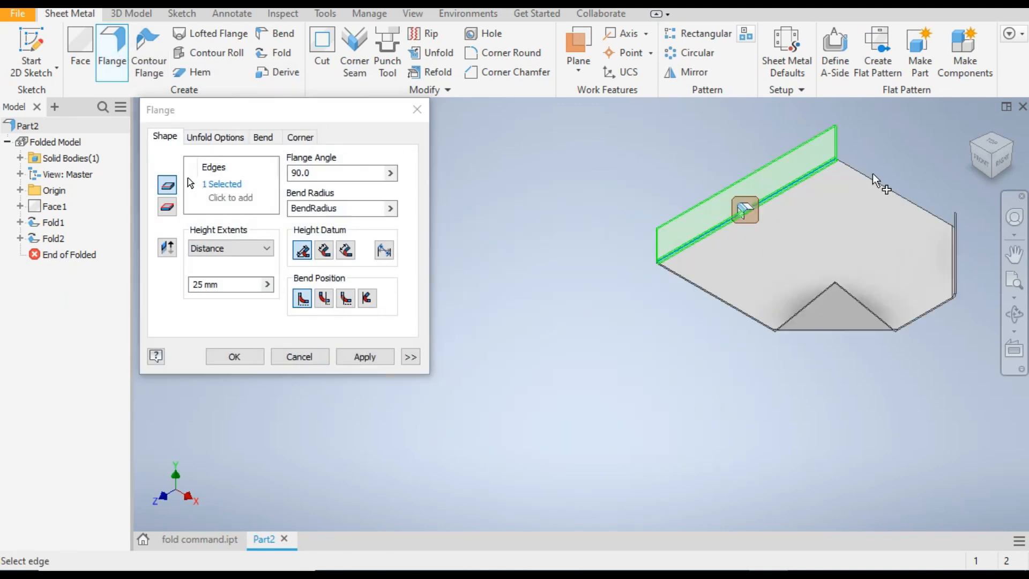
pyautogui.scroll(-3, 862, 160)
pyautogui.scroll(3, 407, 375)
pyautogui.scroll(-3, 530, 321)
pyautogui.scroll(3, 678, 283)
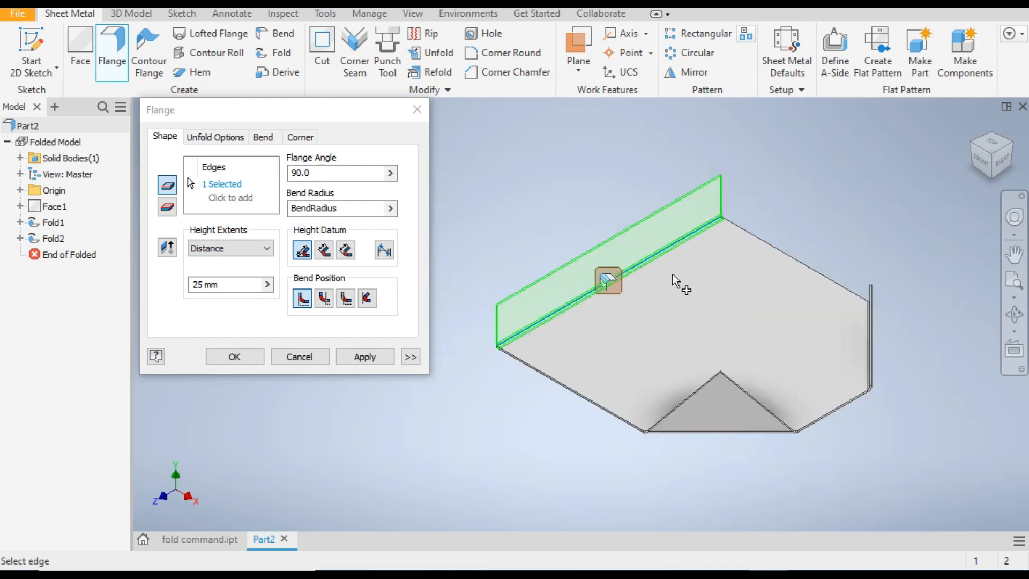
pyautogui.click(354, 356)
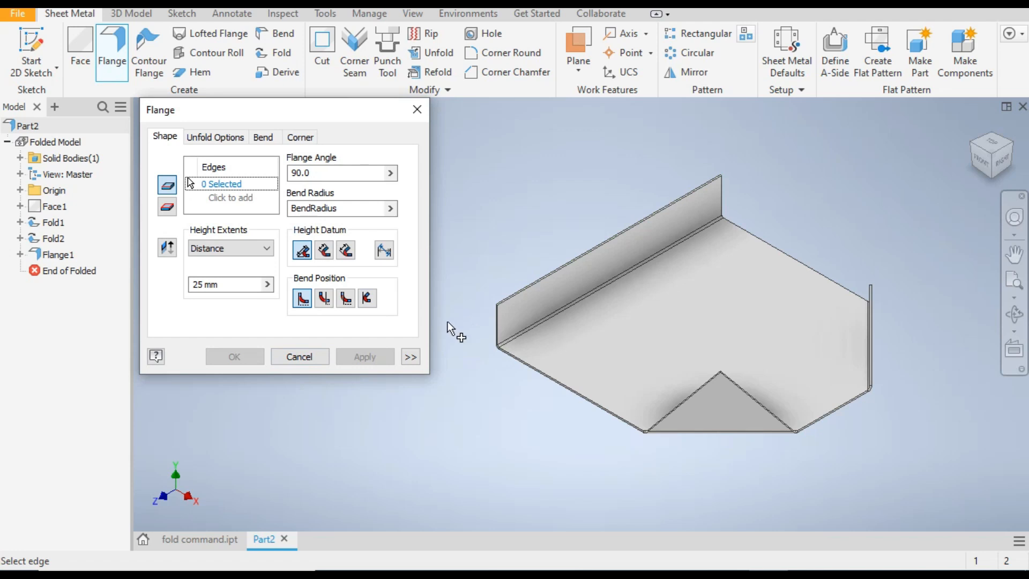
# Check the side tabs in fold command.ipt, and select one vertical end edge of Part2's upright flange for a 25 mm, 90-degree outward flange
pyautogui.click(210, 539)
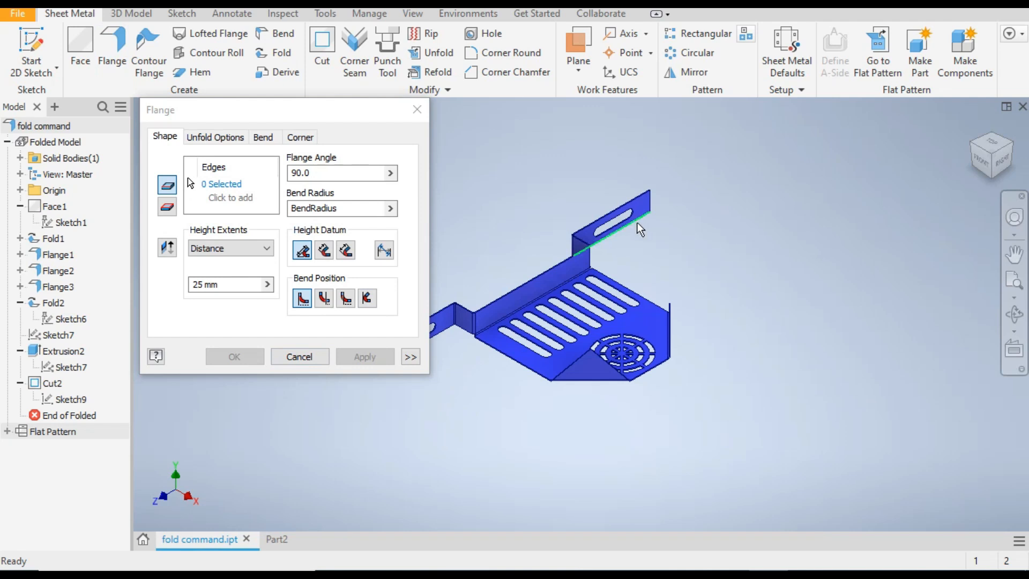
pyautogui.scroll(-3, 732, 326)
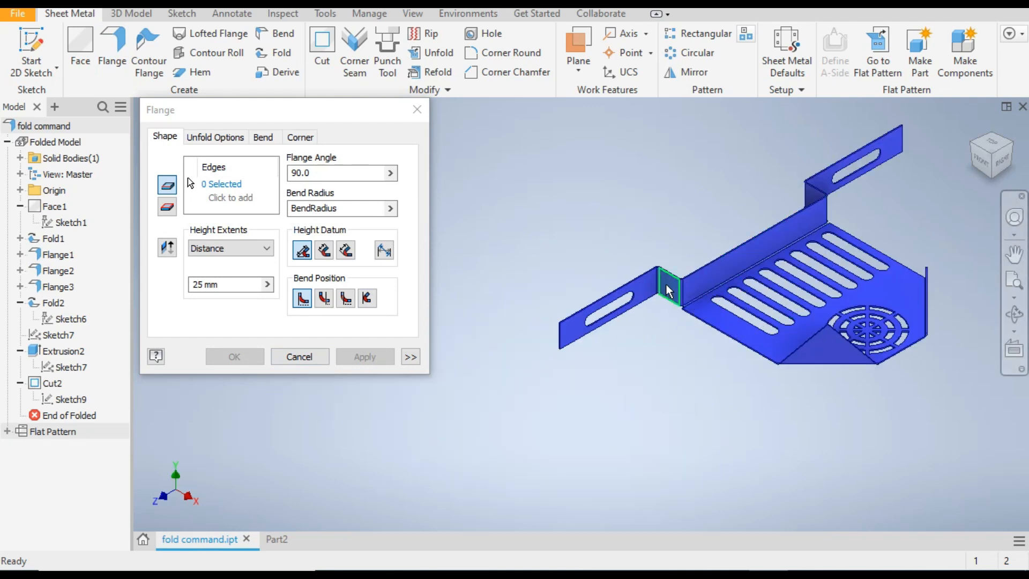
pyautogui.click(281, 540)
pyautogui.scroll(-5, 484, 308)
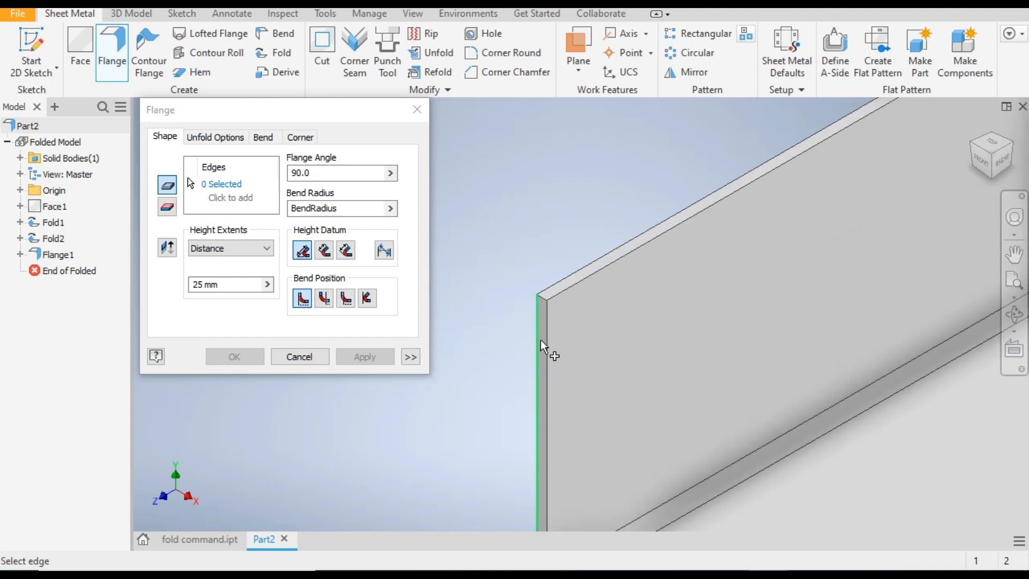
pyautogui.scroll(3, 510, 275)
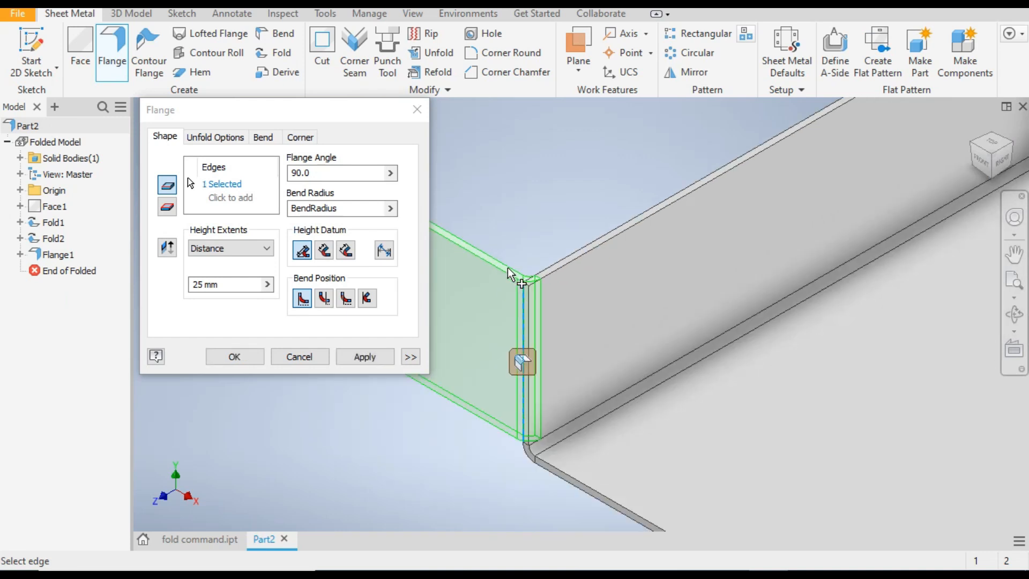
pyautogui.scroll(-1, 510, 276)
pyautogui.scroll(3, 485, 252)
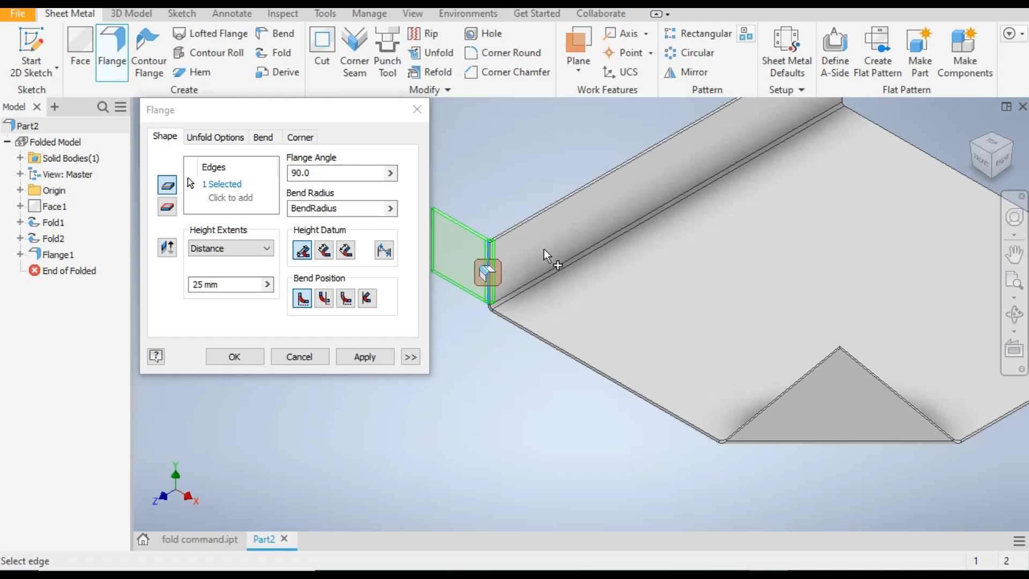
pyautogui.scroll(2, 545, 253)
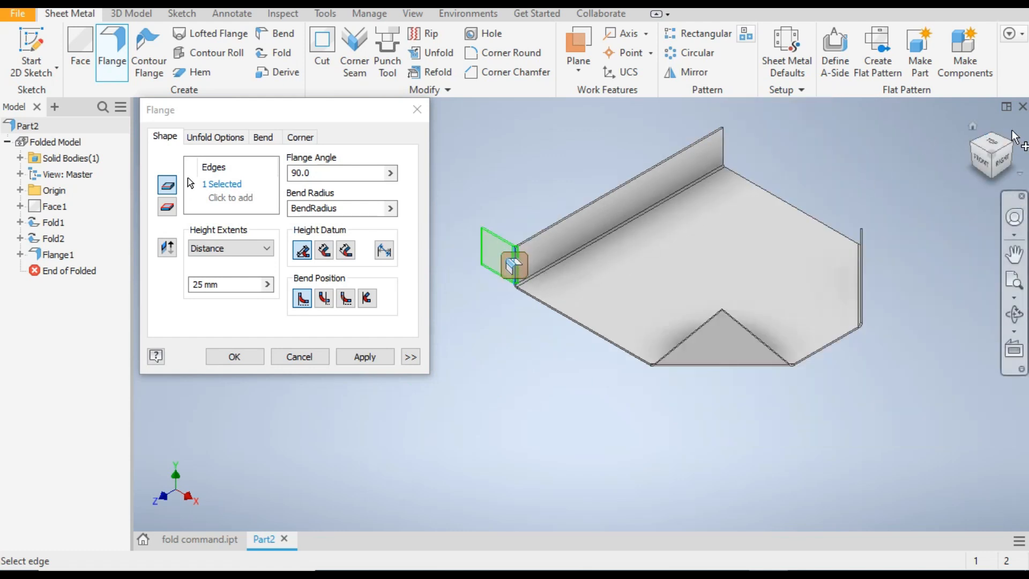
# Add the upright flange's opposite vertical end edge to the selection and create both 25 mm flanges at 90 degrees
pyautogui.click(1008, 152)
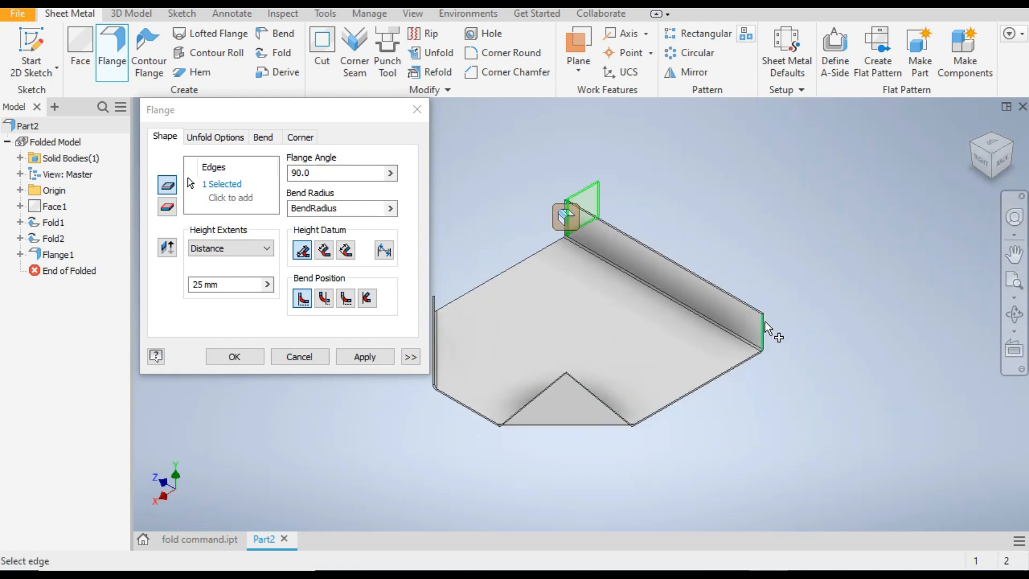
pyautogui.scroll(-5, 772, 325)
pyautogui.click(754, 330)
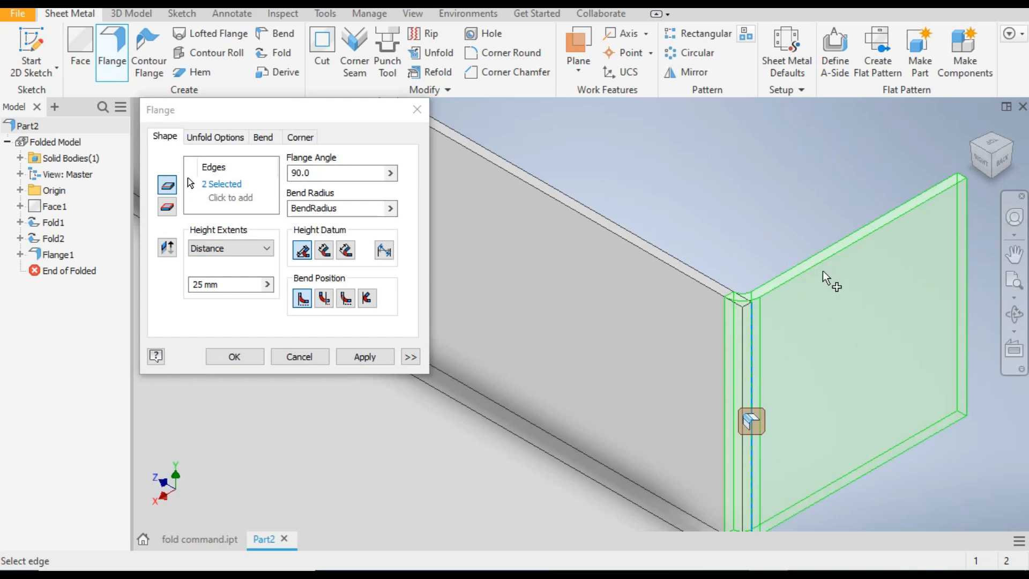
pyautogui.scroll(3, 858, 236)
pyautogui.scroll(2, 902, 179)
pyautogui.scroll(-3, 901, 195)
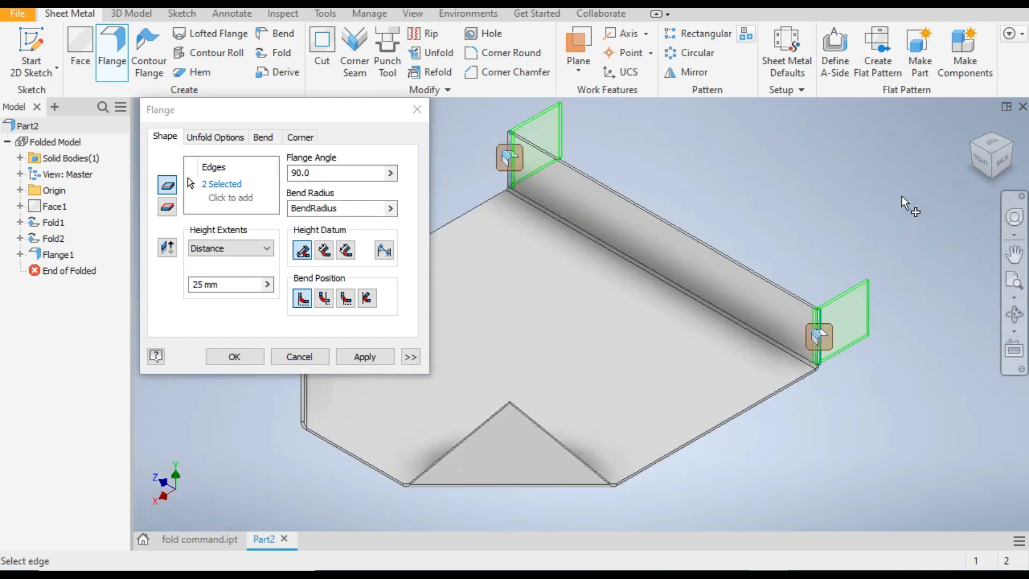
pyautogui.click(371, 357)
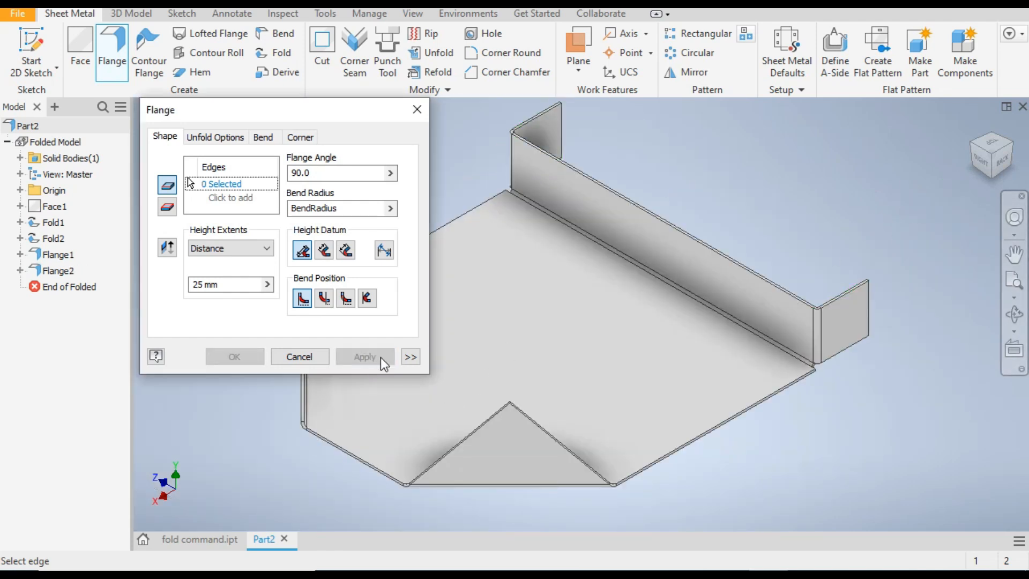
# Create 100 mm flanges at 90 degrees on the outer vertical edges of both side tabs, extending away from the plate
pyautogui.click(872, 297)
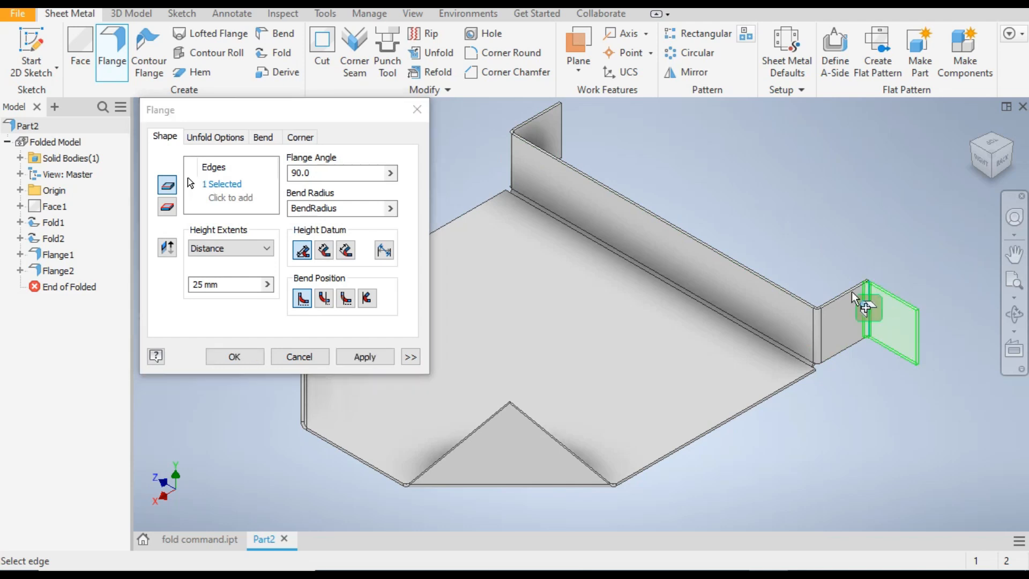
pyautogui.moveTo(232, 285); pyautogui.dragTo(171, 291)
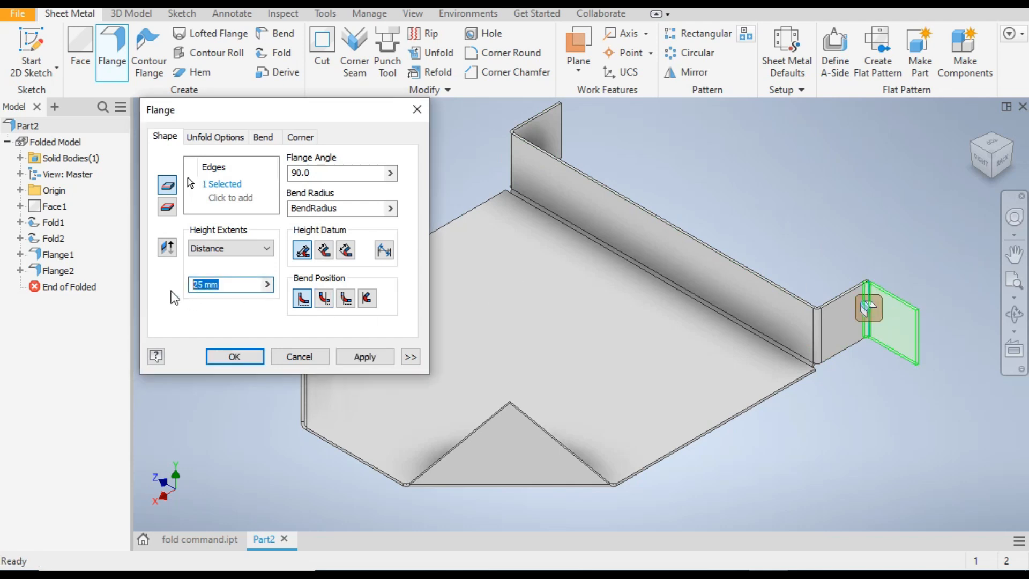
pyautogui.write('100')
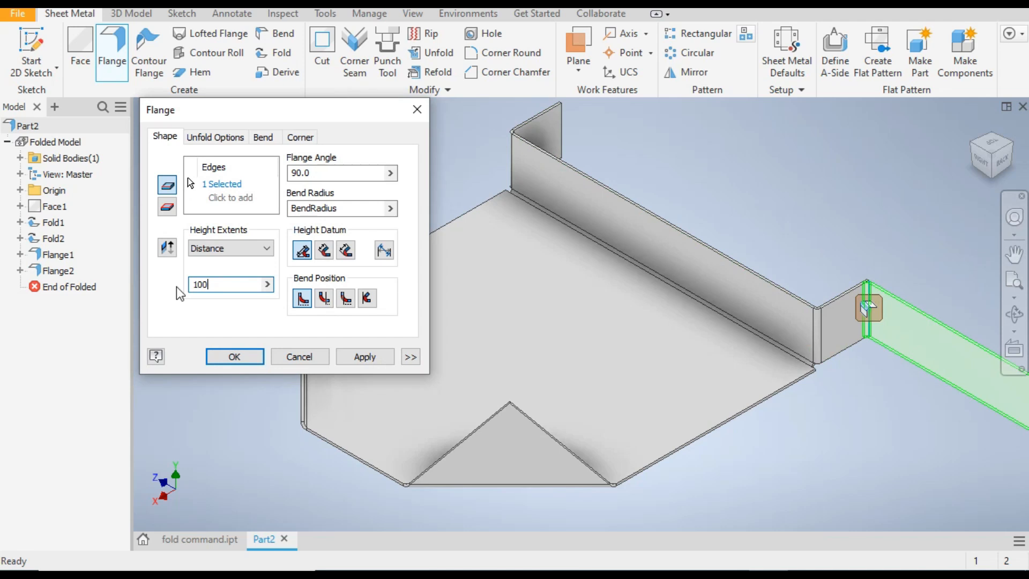
pyautogui.click(973, 126)
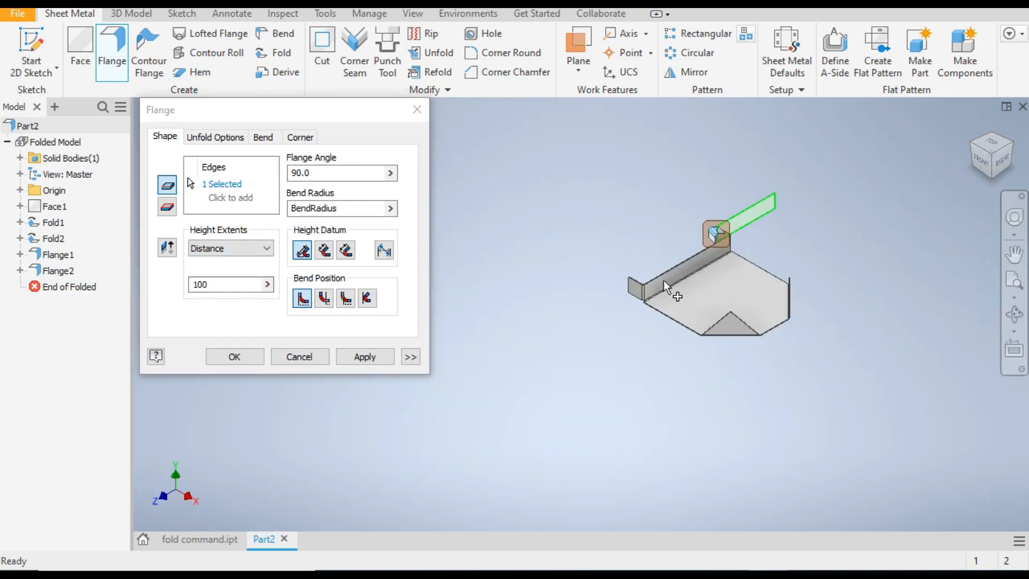
pyautogui.scroll(5, 663, 281)
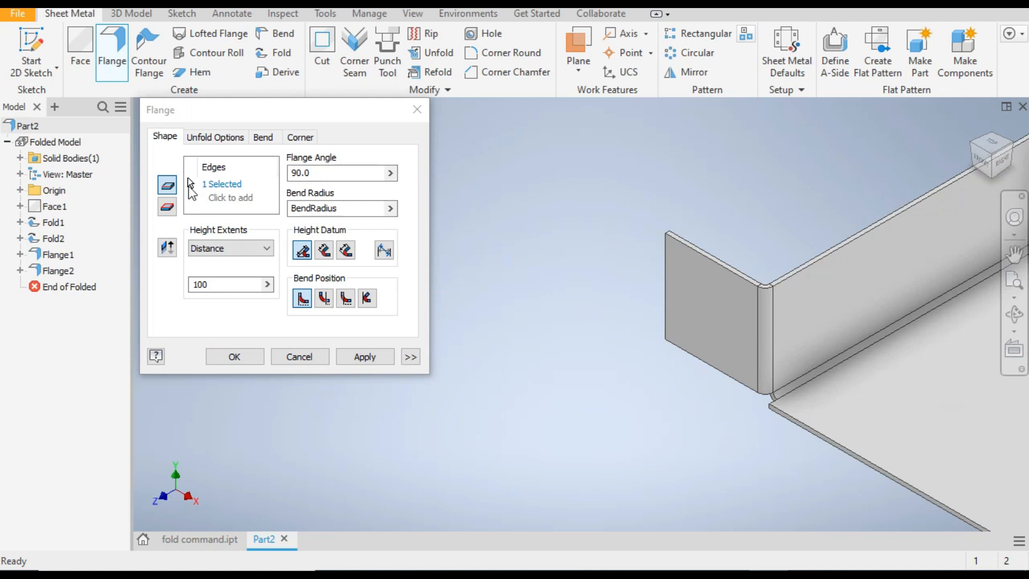
pyautogui.click(217, 184)
pyautogui.click(666, 260)
pyautogui.scroll(-5, 471, 226)
pyautogui.scroll(1, 564, 161)
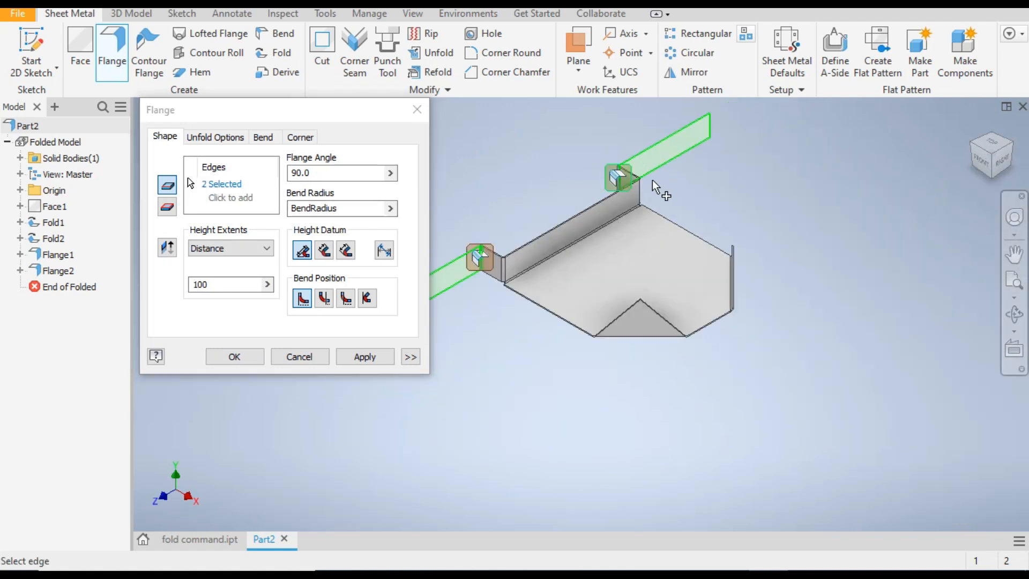
pyautogui.click(348, 357)
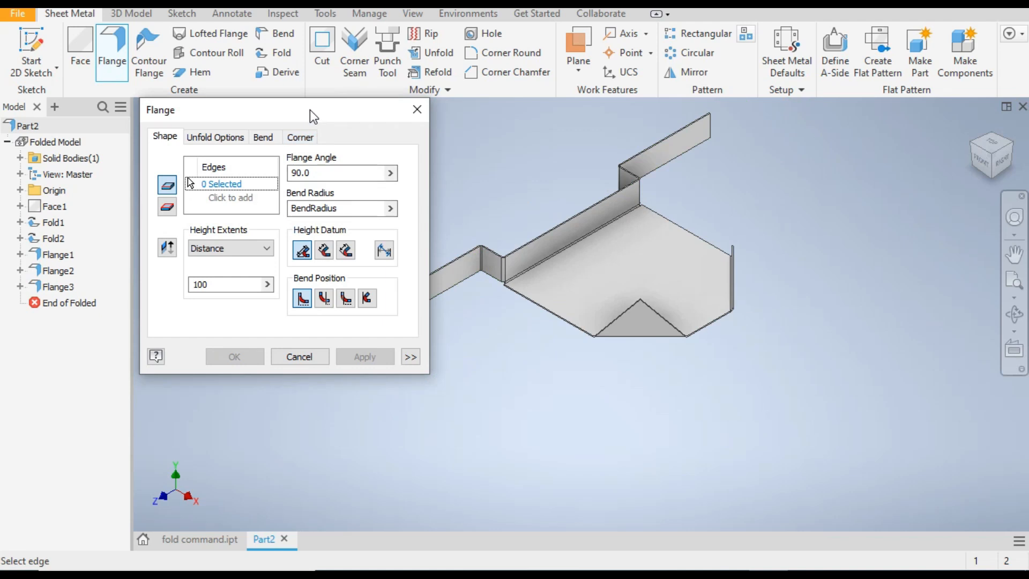
# Check the slots in fold command.ipt, and start a sketch on the face of one of Part2's 100 mm end flanges
pyautogui.moveTo(309, 109); pyautogui.dragTo(196, 87)
pyautogui.click(213, 334)
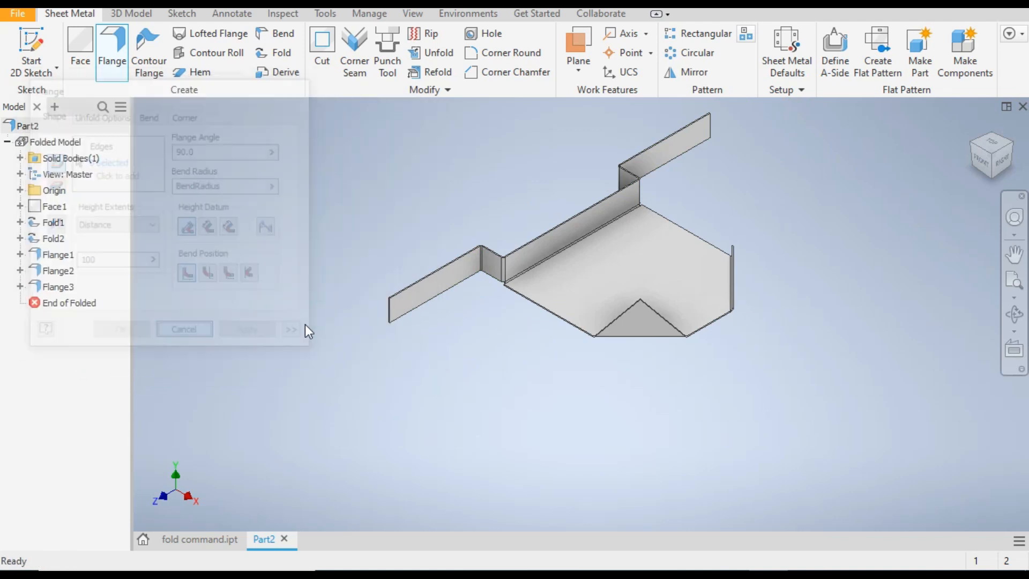
pyautogui.click(193, 538)
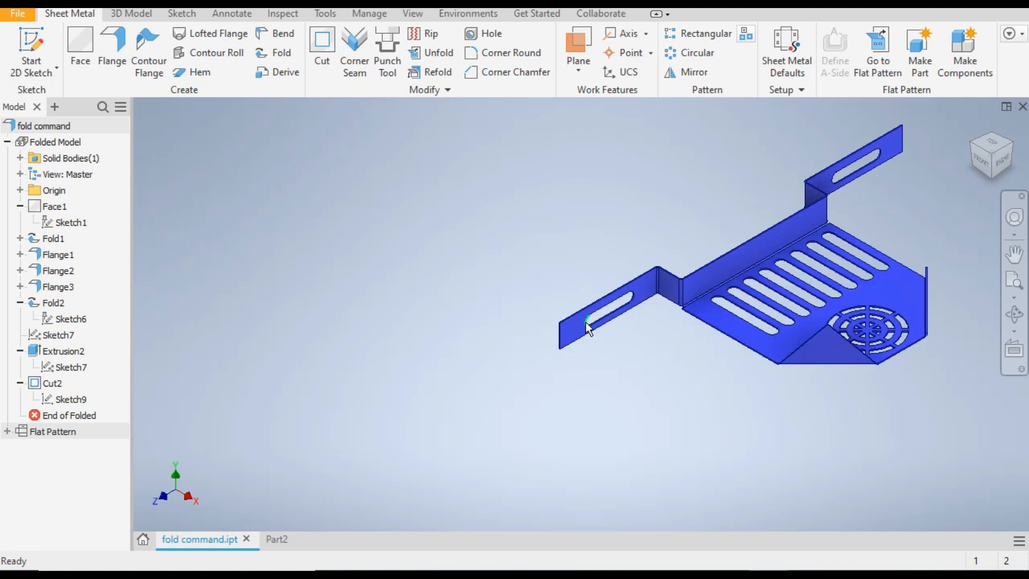
pyautogui.click(276, 539)
pyautogui.click(438, 290)
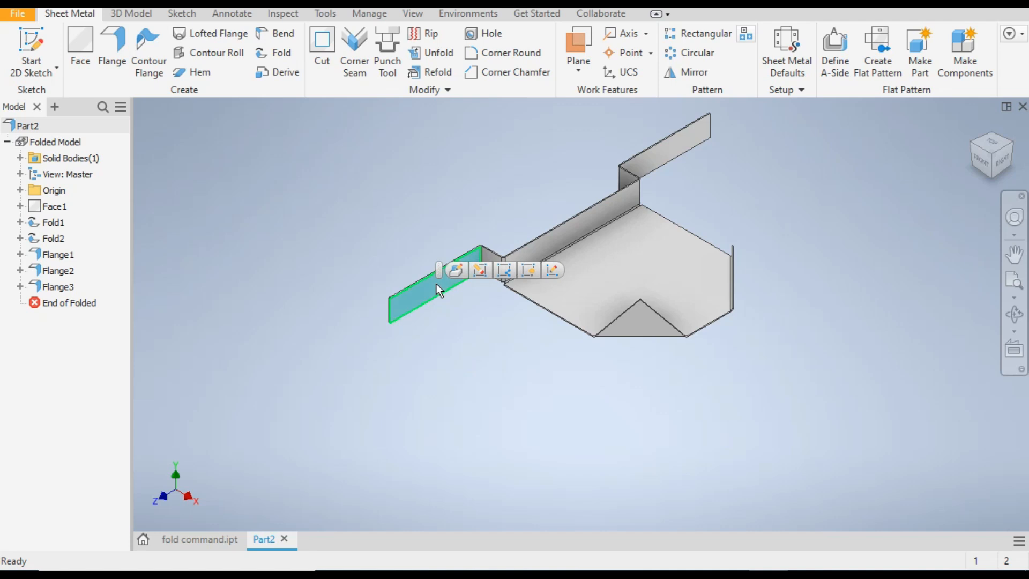
pyautogui.rightClick(436, 289)
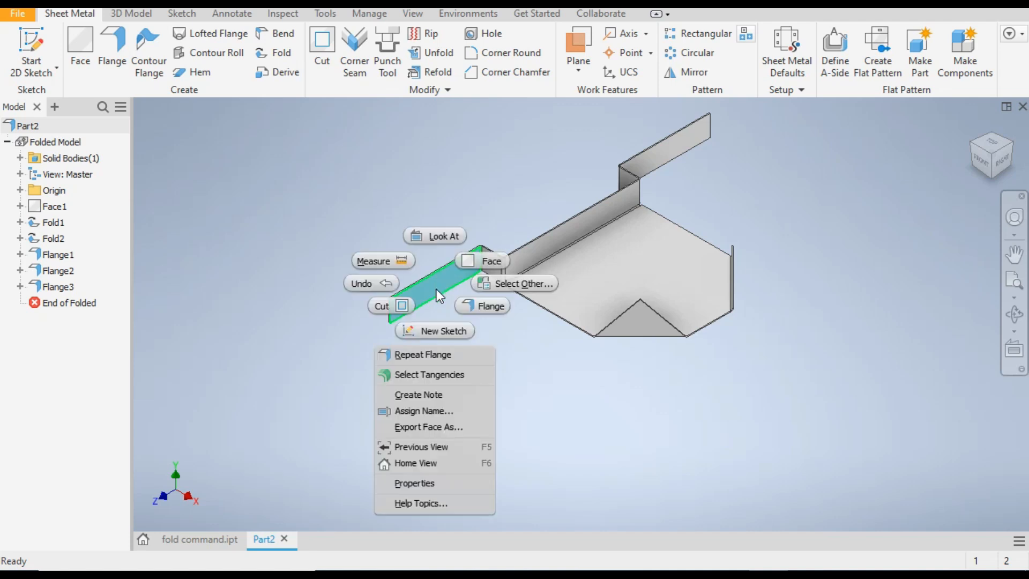
pyautogui.click(432, 332)
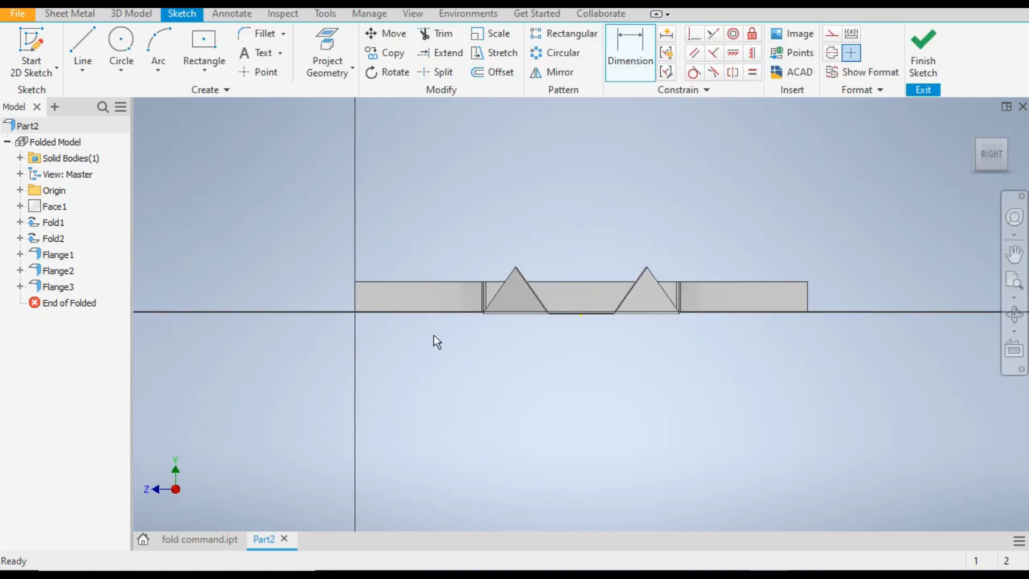
# Sketch a horizontal center-to-center slot on the end flange, about 44 mm between its arc centers
pyautogui.scroll(4, 411, 297)
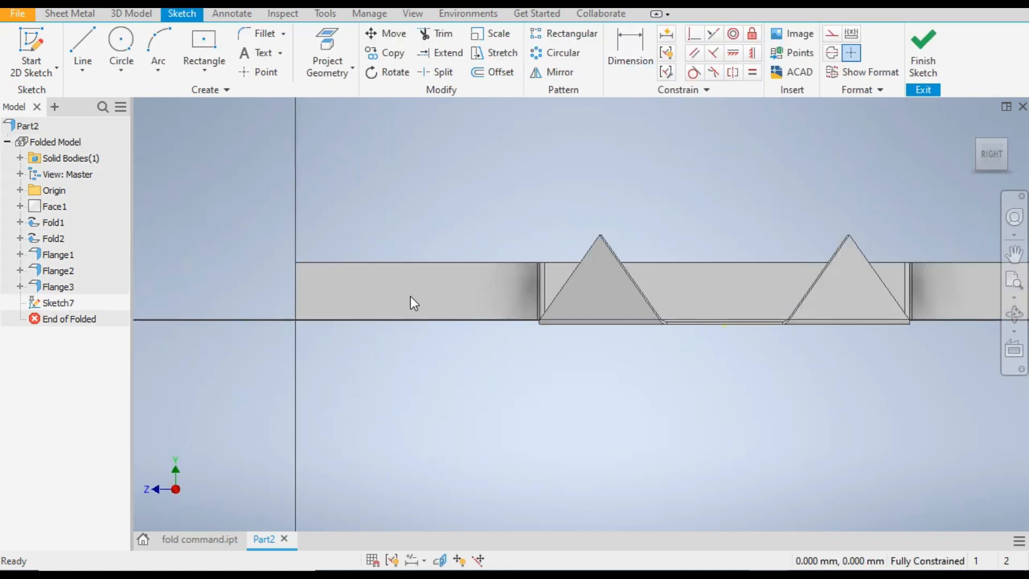
pyautogui.click(203, 70)
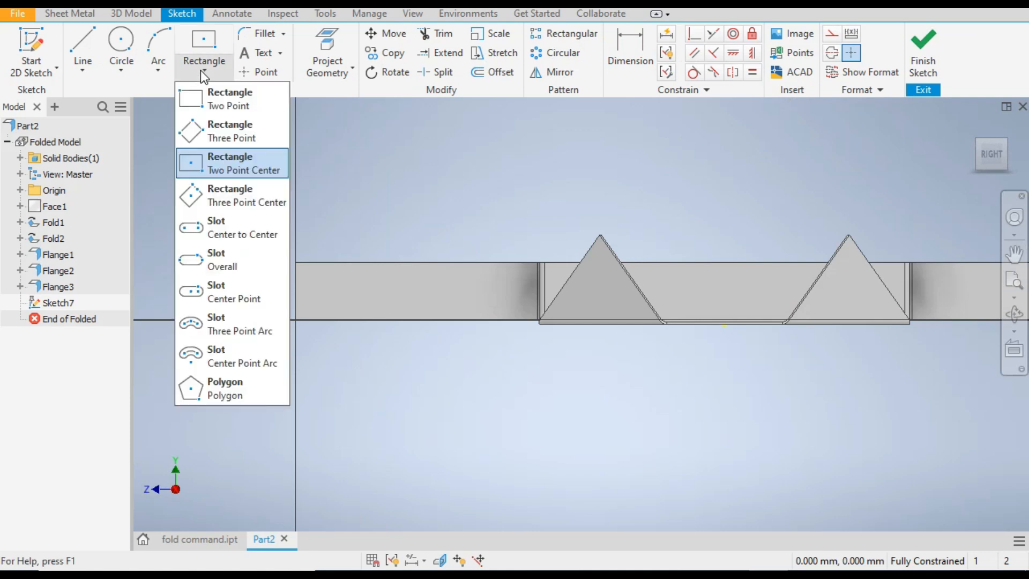
pyautogui.click(245, 236)
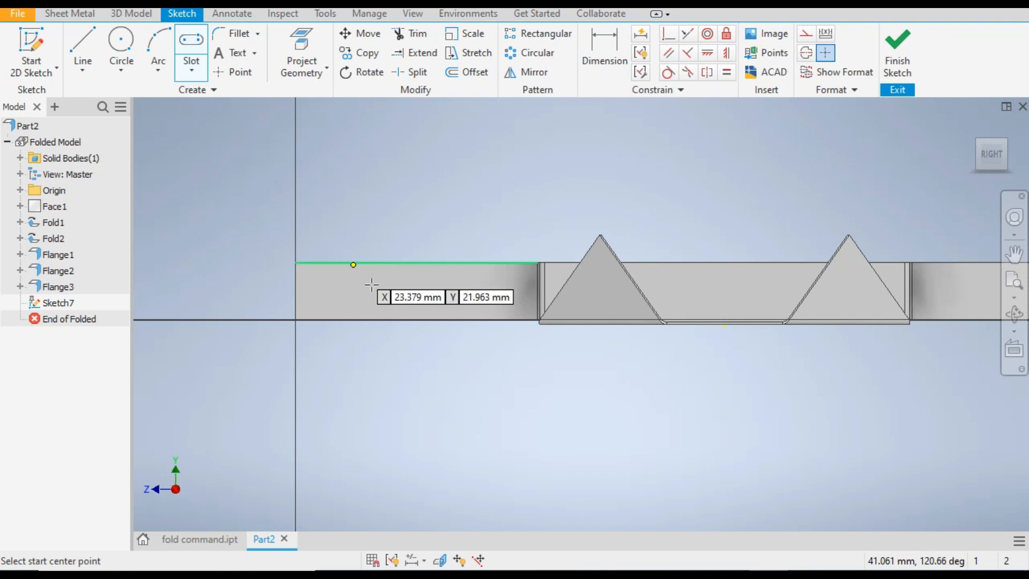
pyautogui.click(348, 294)
pyautogui.click(461, 294)
pyautogui.click(457, 307)
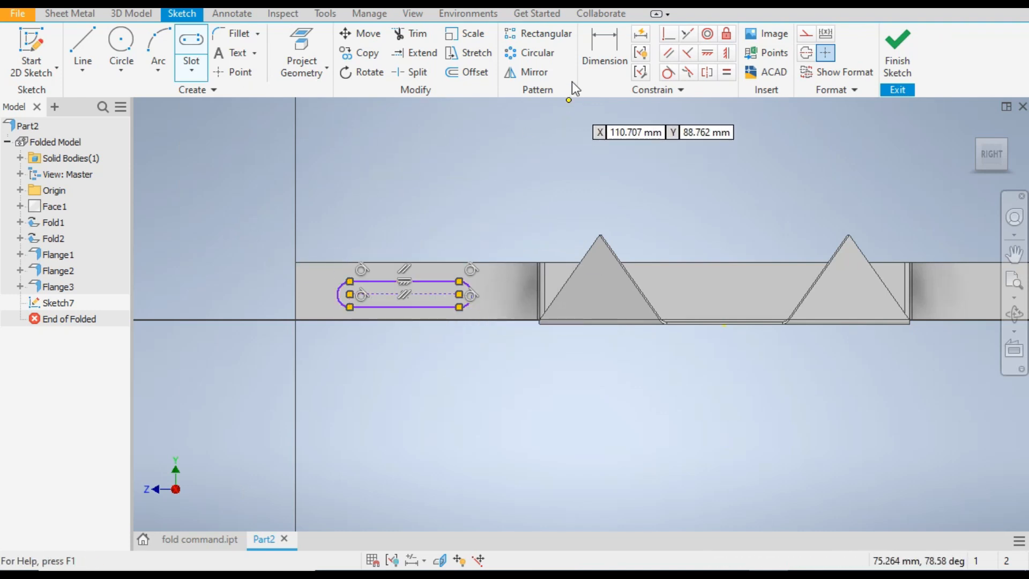
# Dimension the slot's center-to-center length as 40 mm
pyautogui.click(600, 51)
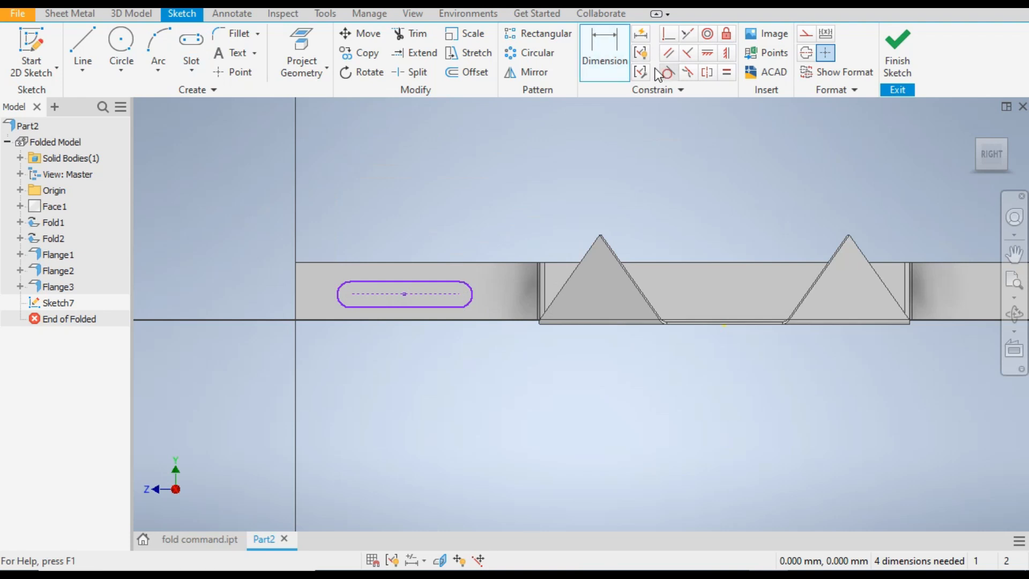
pyautogui.click(436, 297)
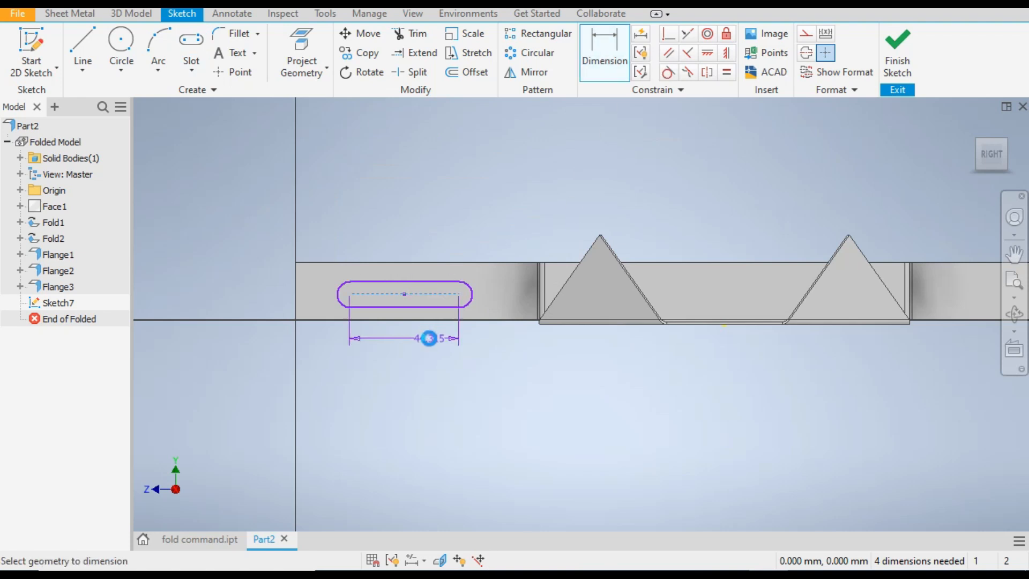
pyautogui.click(428, 338)
pyautogui.write('40')
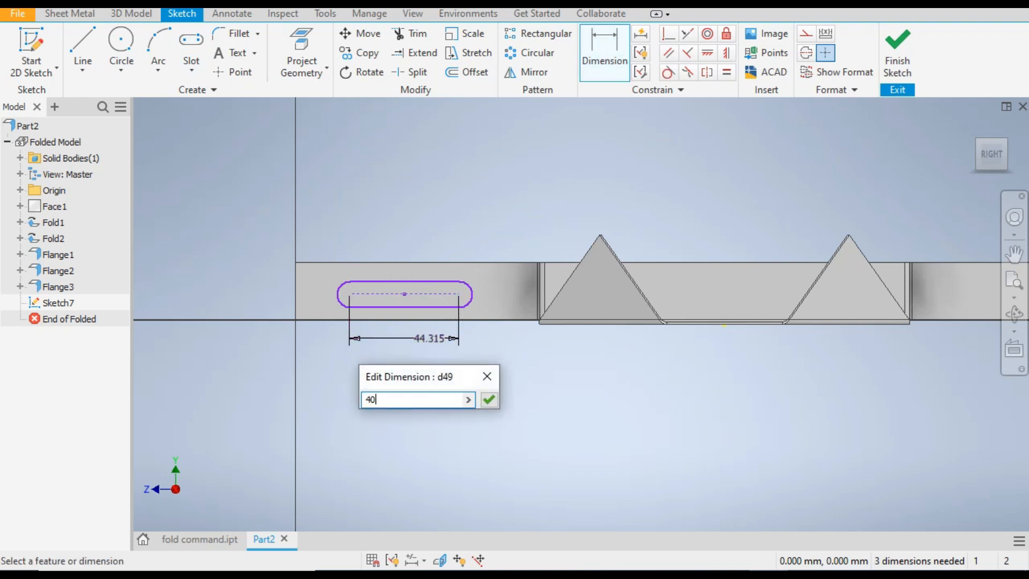
pyautogui.press('Return')
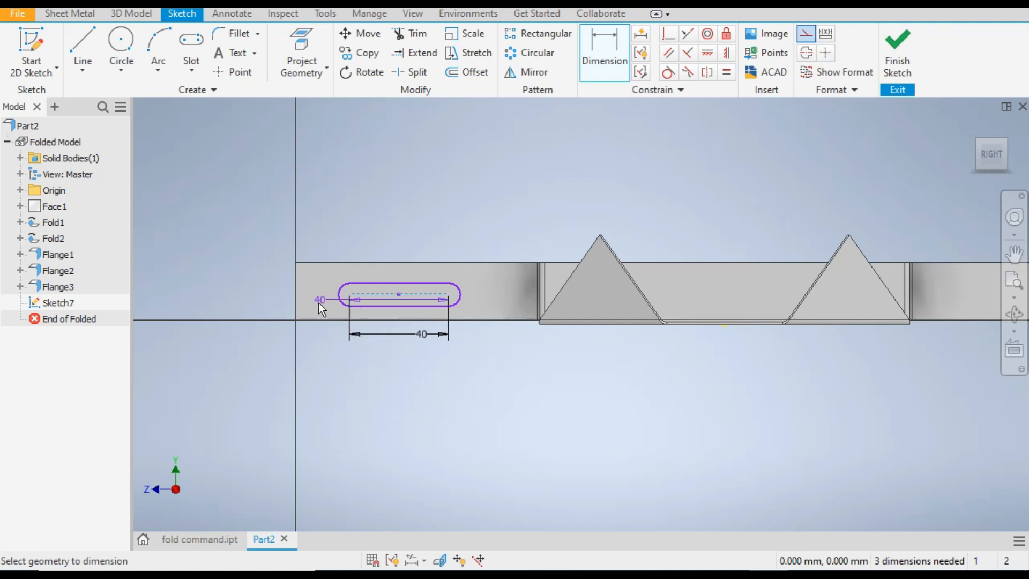
pyautogui.press('Escape')
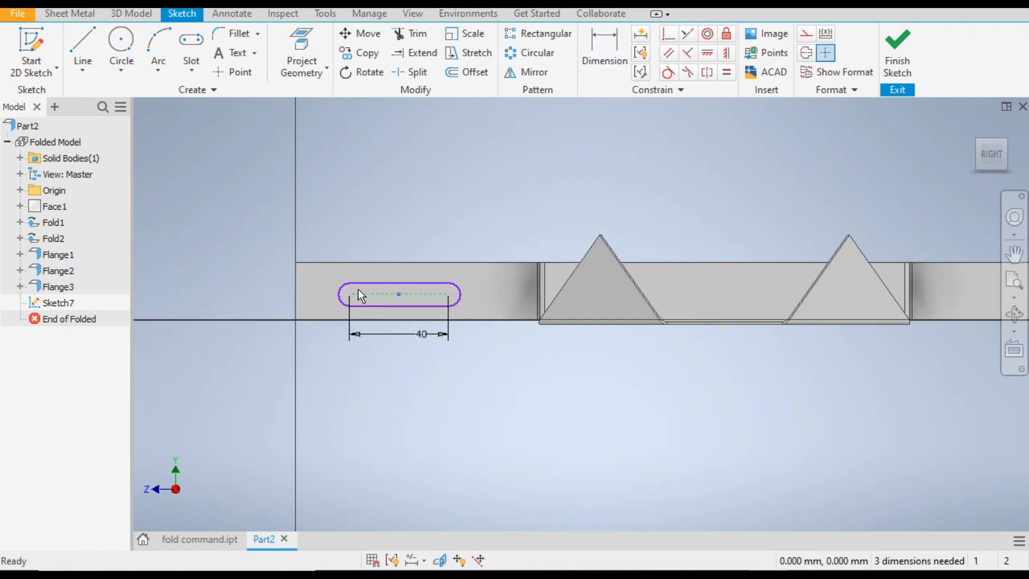
# Dimension the distance from the flange's free end edge to the nearer slot arc center as 30 mm
pyautogui.click(608, 52)
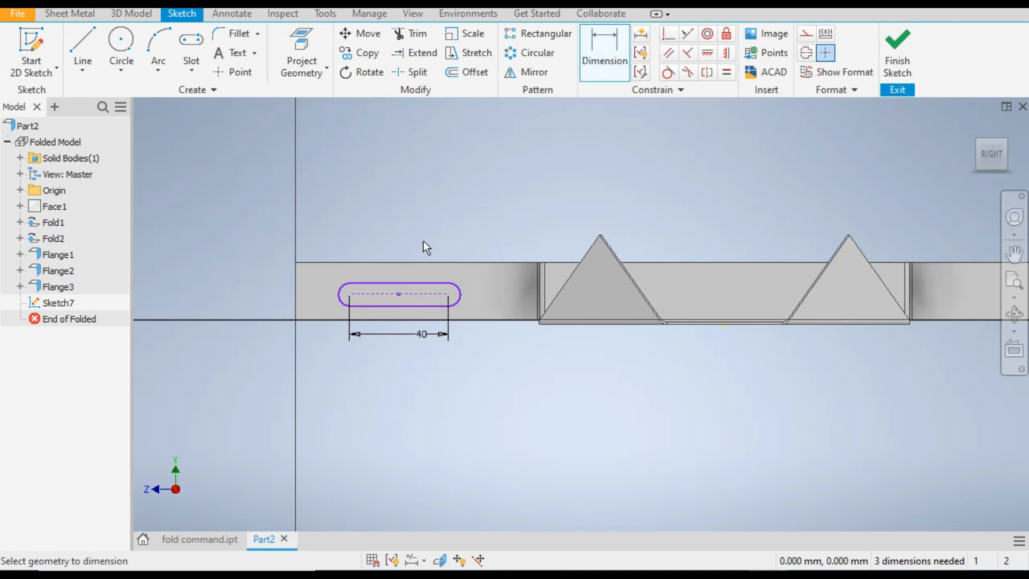
pyautogui.click(296, 301)
pyautogui.click(350, 294)
pyautogui.click(324, 354)
pyautogui.write('30')
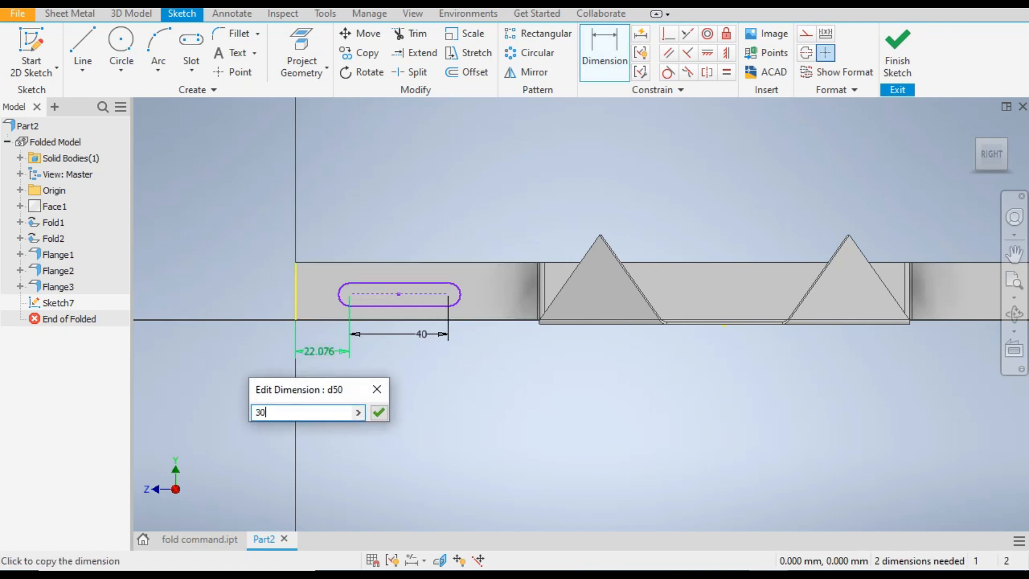
pyautogui.press('Return')
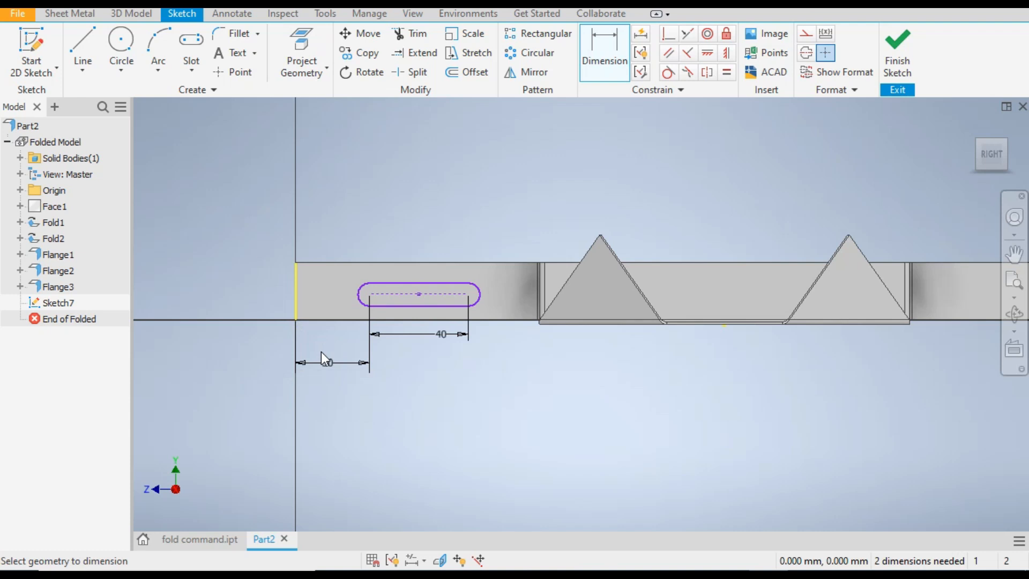
# Set the slot's end radius to 5 mm and its centerline's distance from the flange's upper edge to 12.5 mm
pyautogui.click(365, 298)
pyautogui.click(336, 211)
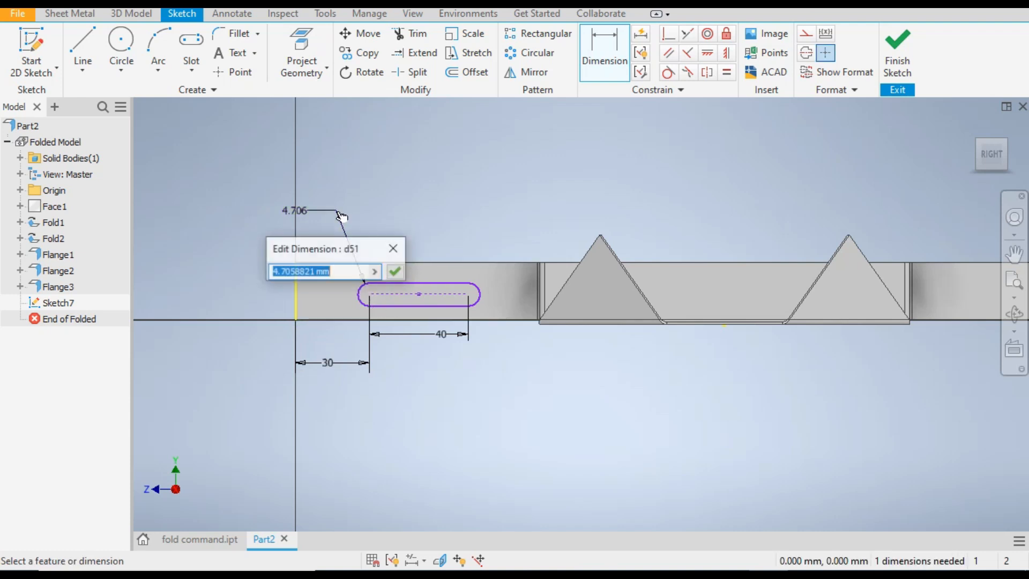
pyautogui.write('5')
pyautogui.press('Return')
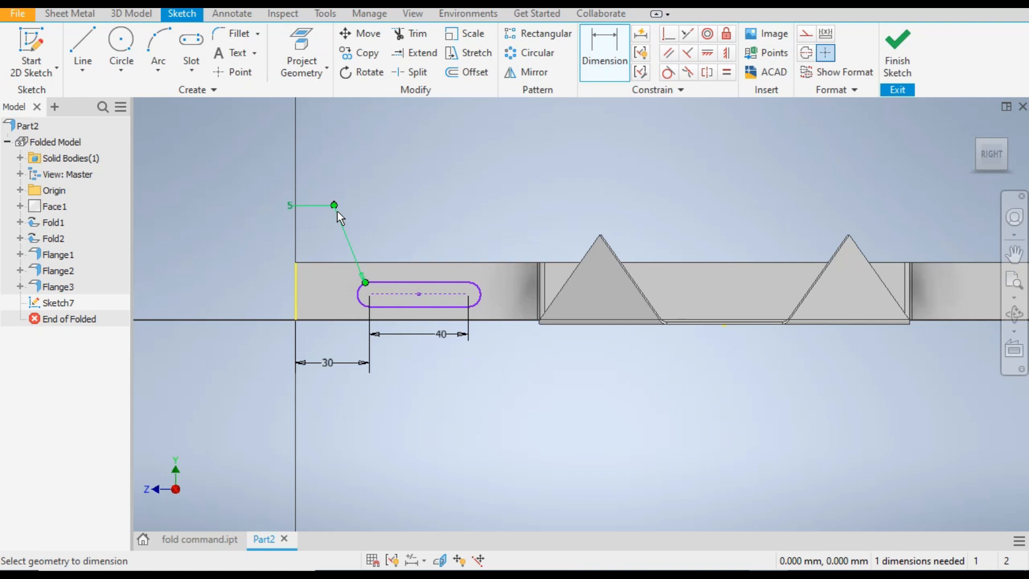
pyautogui.click(430, 294)
pyautogui.click(427, 243)
pyautogui.write('12.5')
pyautogui.press('Return')
# Check the opposite flange's slot in fold command.ipt, and draw a vertical line upward from the midpoint of Part2's plate edge
pyautogui.scroll(-3, 329, 215)
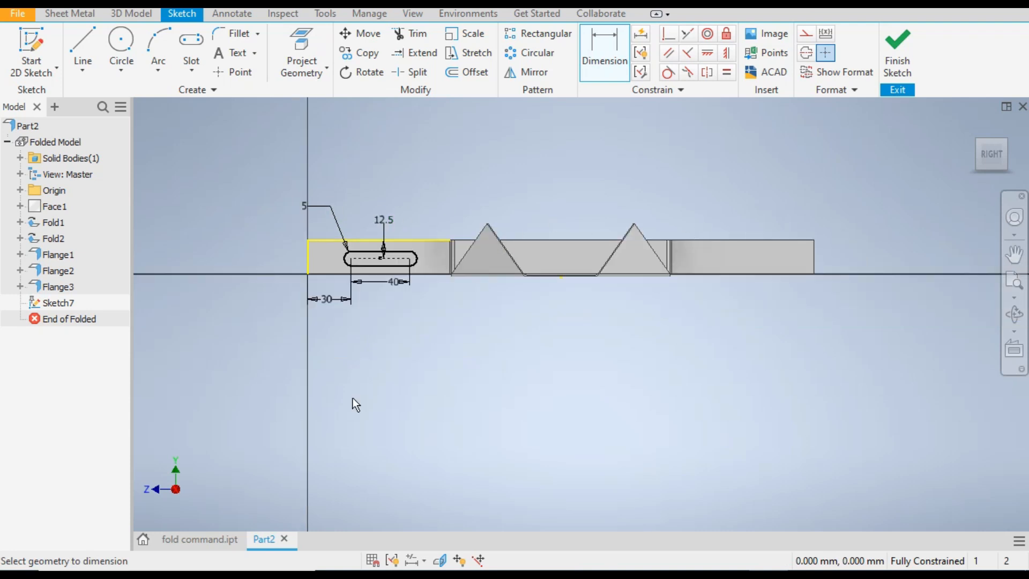
pyautogui.click(188, 541)
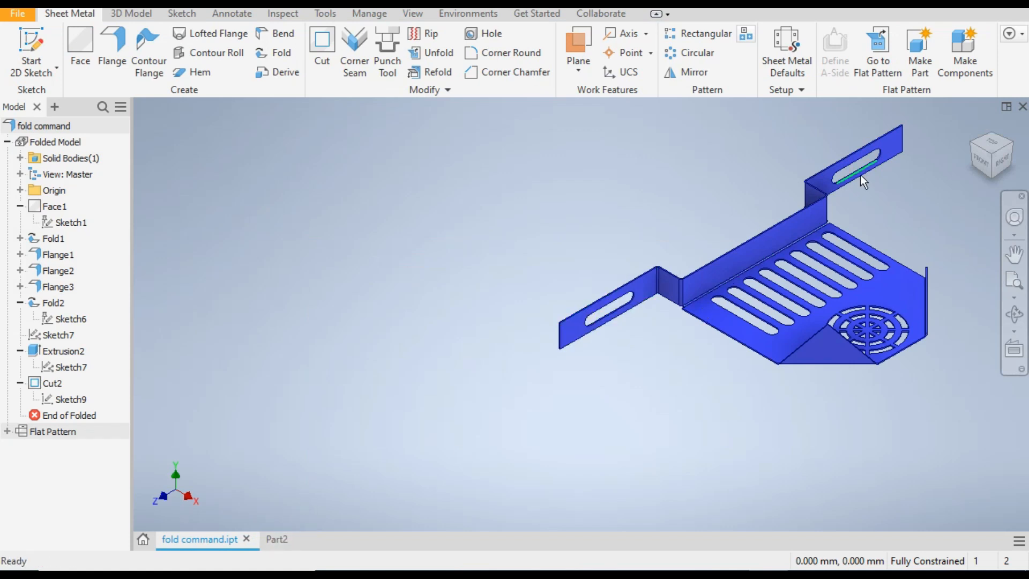
pyautogui.click(273, 539)
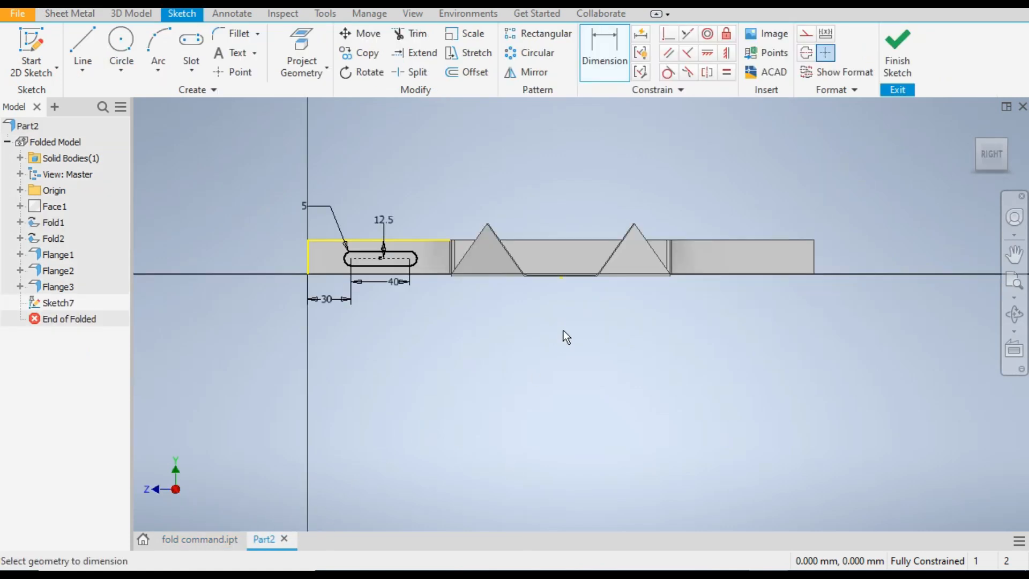
pyautogui.click(90, 47)
pyautogui.scroll(-2, 557, 263)
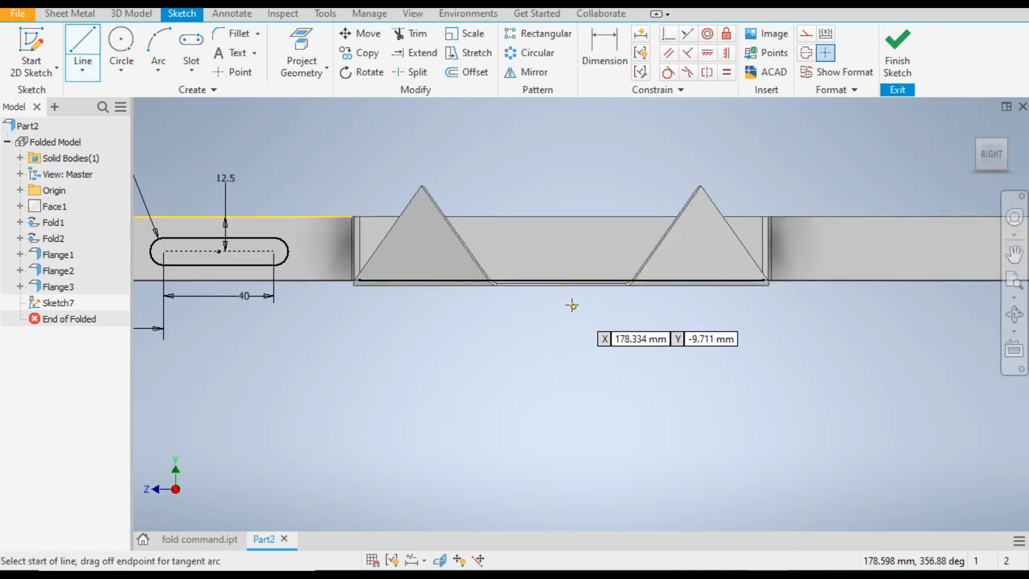
pyautogui.click(561, 285)
pyautogui.scroll(2, 655, 240)
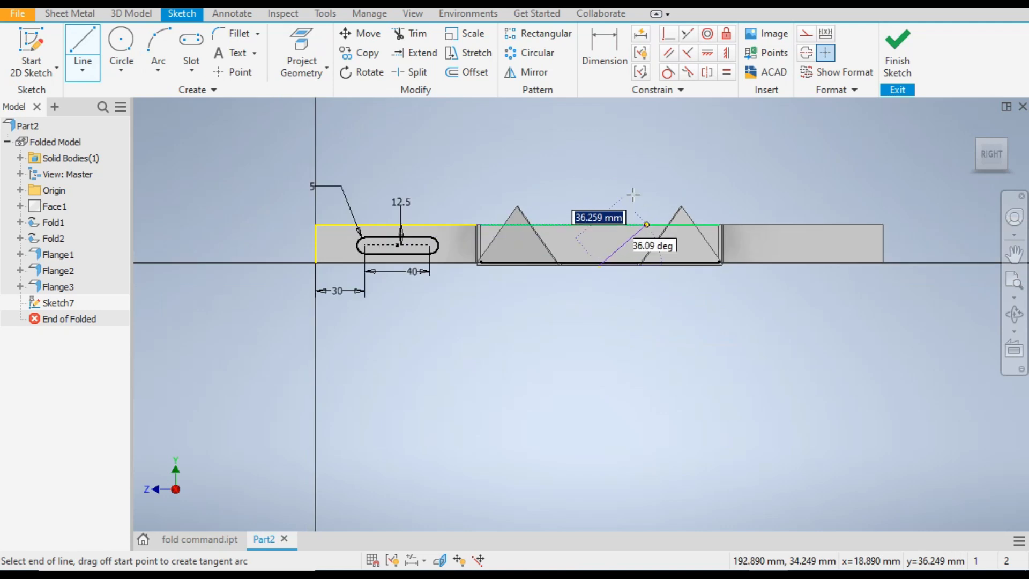
pyautogui.rightClick(602, 132)
pyautogui.click(653, 133)
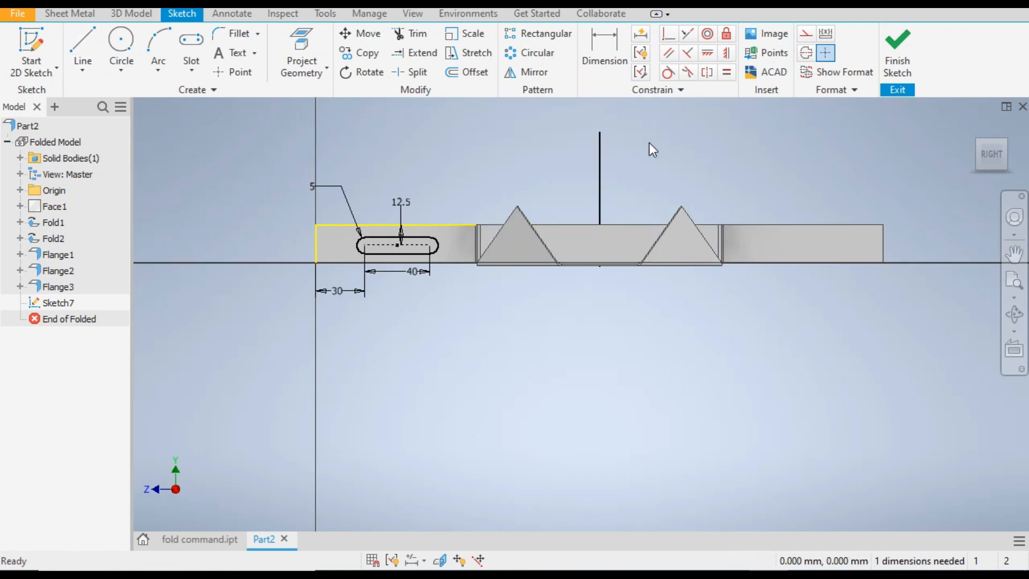
# Convert the vertical midline to construction geometry
pyautogui.click(600, 174)
pyautogui.rightClick(602, 175)
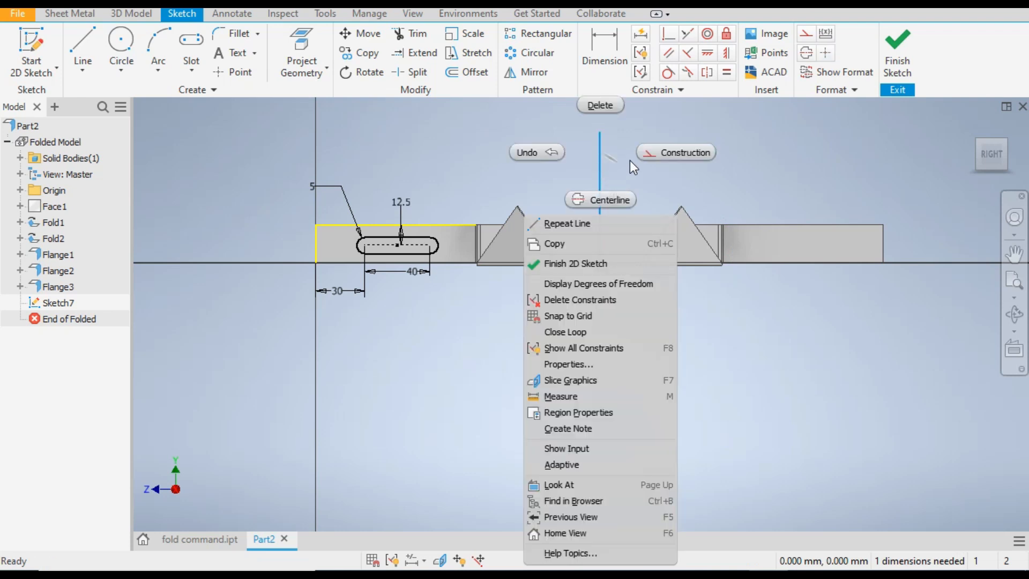
pyautogui.click(658, 153)
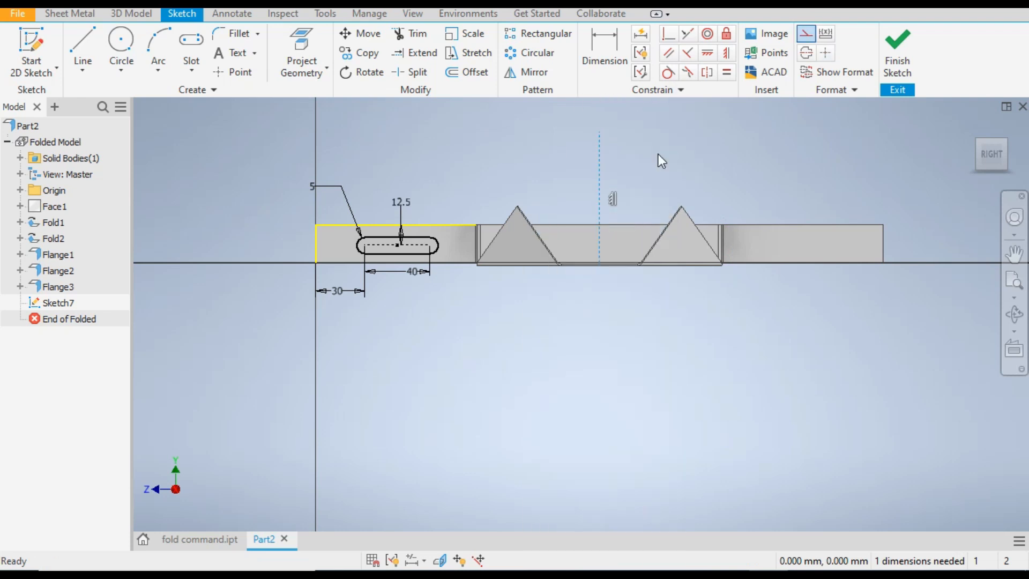
pyautogui.click(615, 171)
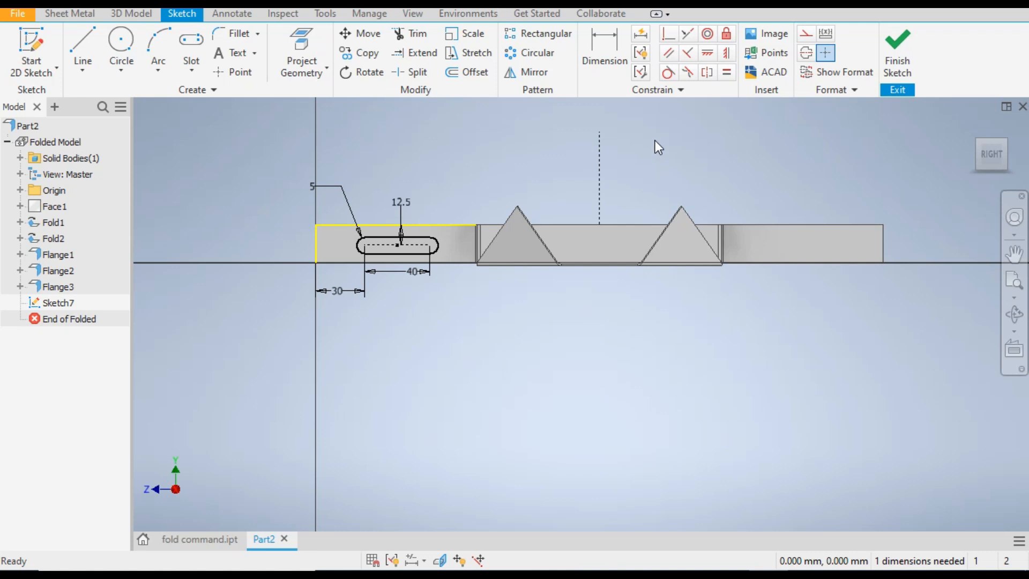
# Mirror the slot about the vertical construction line onto the opposite end flange, and finish the sketch
pyautogui.click(530, 75)
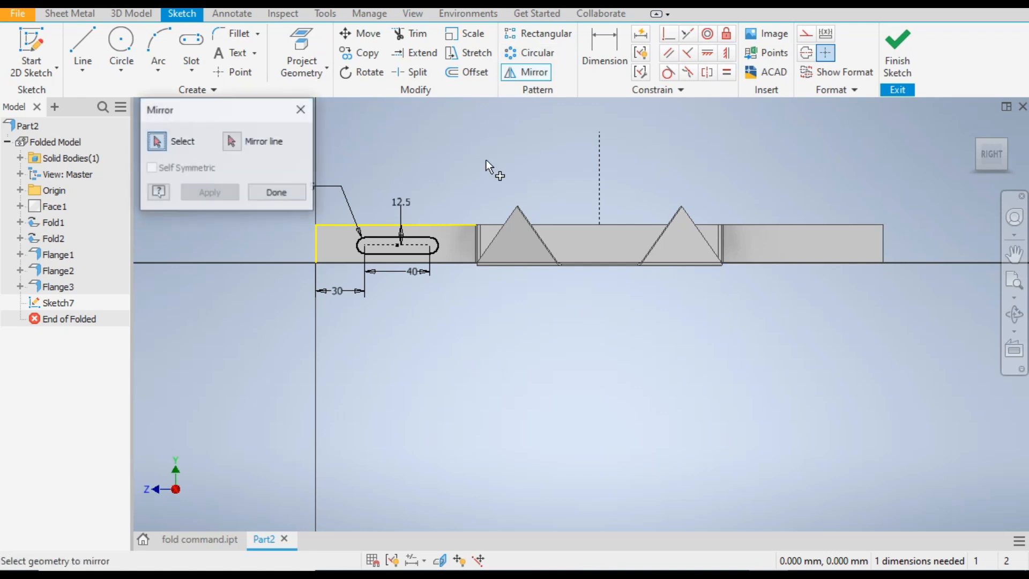
pyautogui.scroll(3, 370, 239)
pyautogui.moveTo(520, 221); pyautogui.dragTo(343, 272)
pyautogui.scroll(-2, 356, 235)
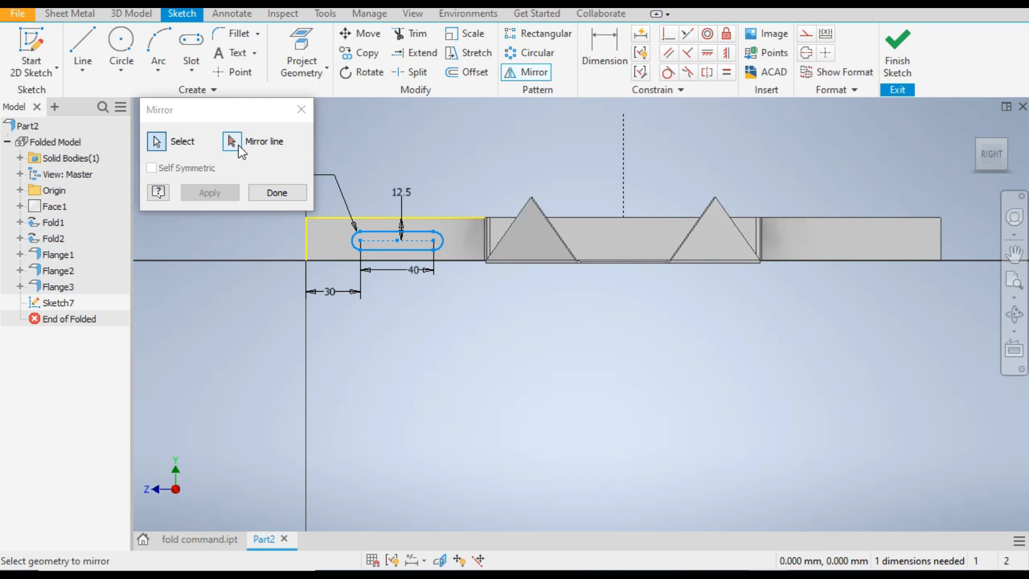
pyautogui.click(239, 147)
pyautogui.click(239, 146)
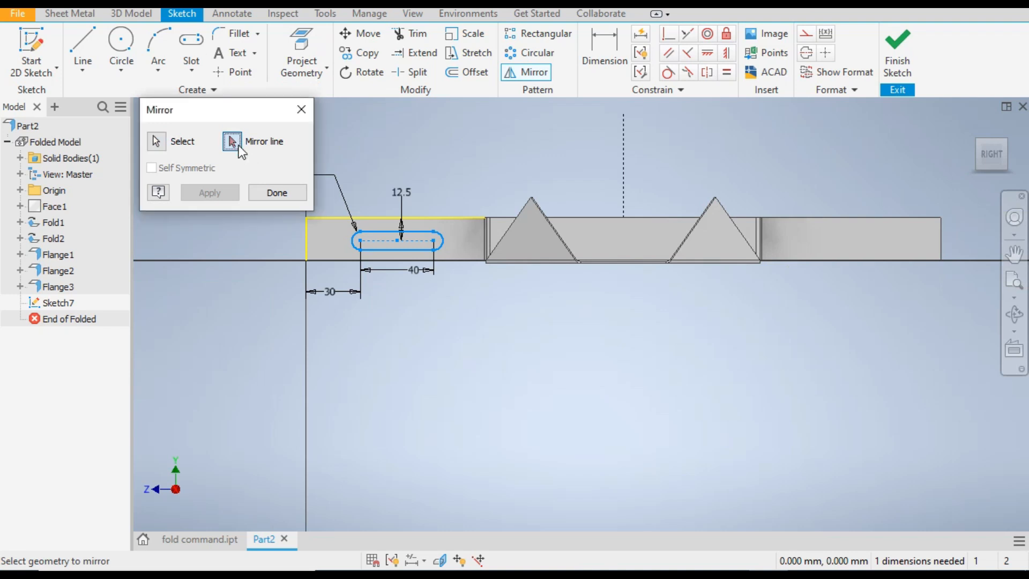
pyautogui.click(622, 154)
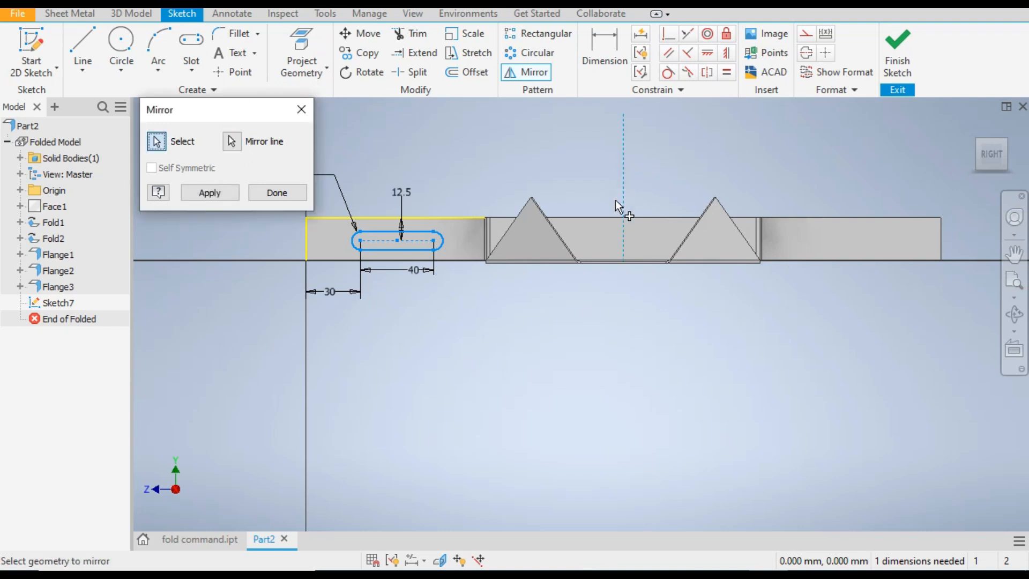
pyautogui.click(200, 191)
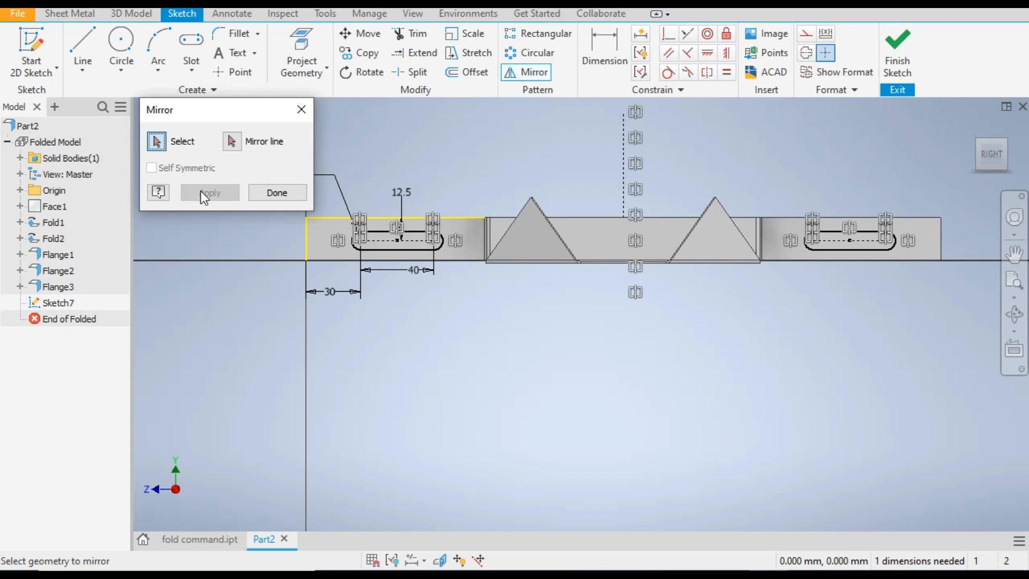
pyautogui.click(258, 198)
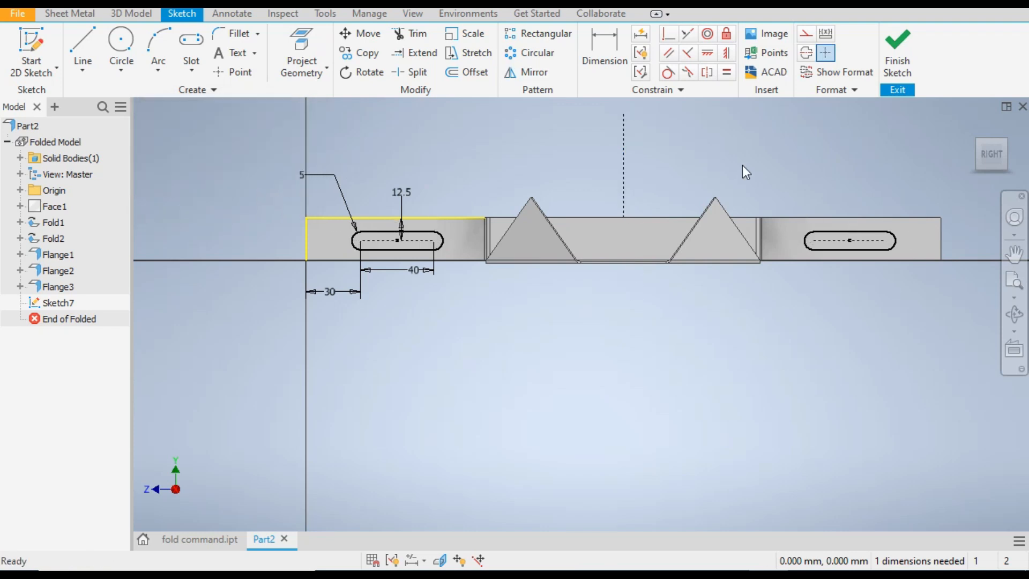
pyautogui.click(890, 52)
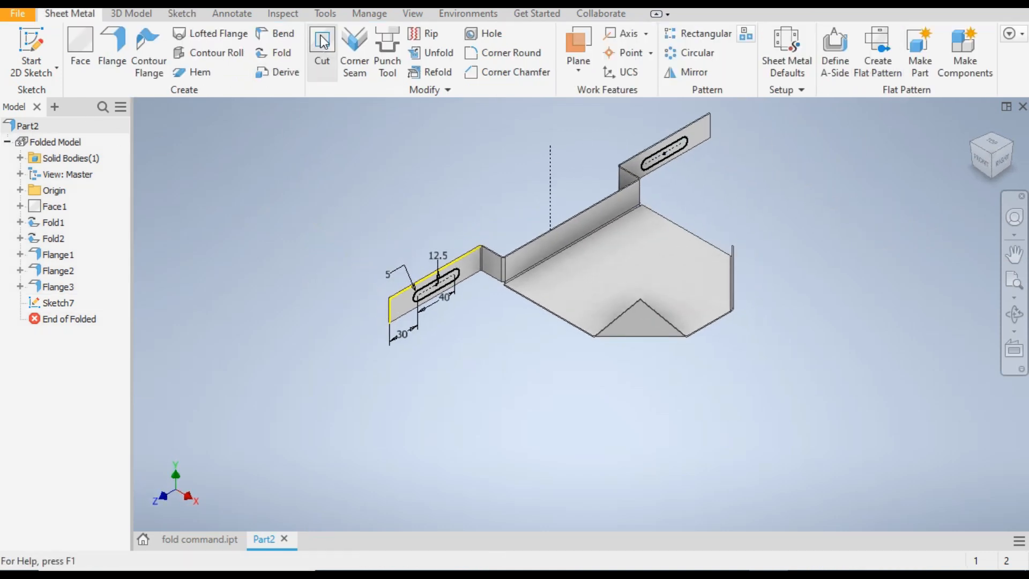
# Cut both end-flange slot profiles through the sheet thickness
pyautogui.click(322, 42)
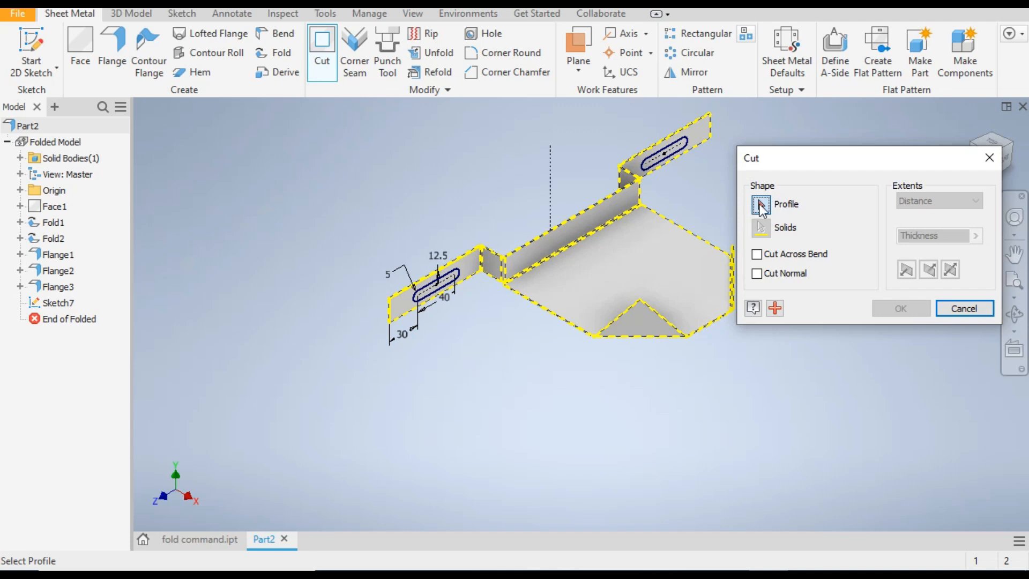
pyautogui.click(668, 155)
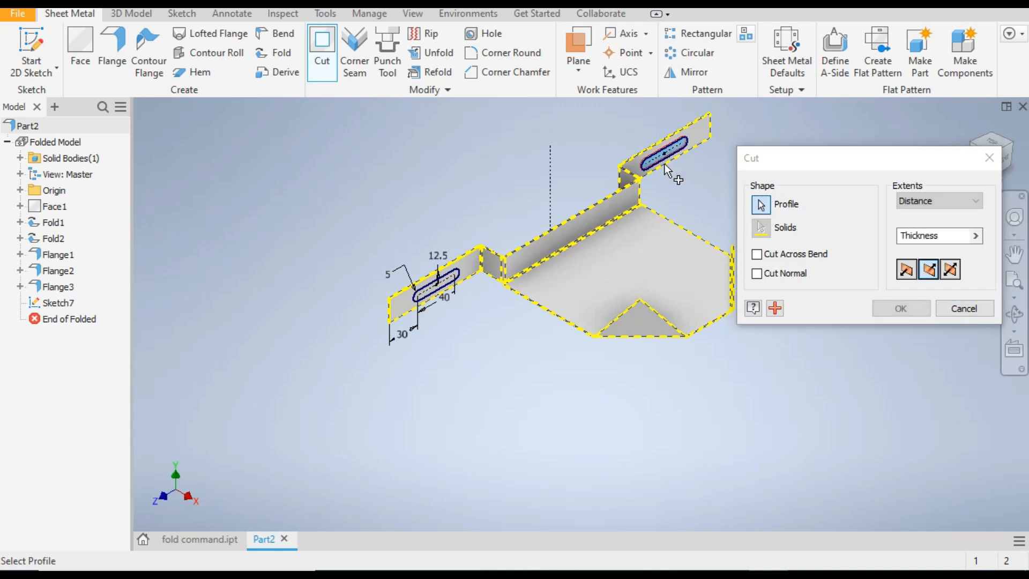
pyautogui.click(436, 284)
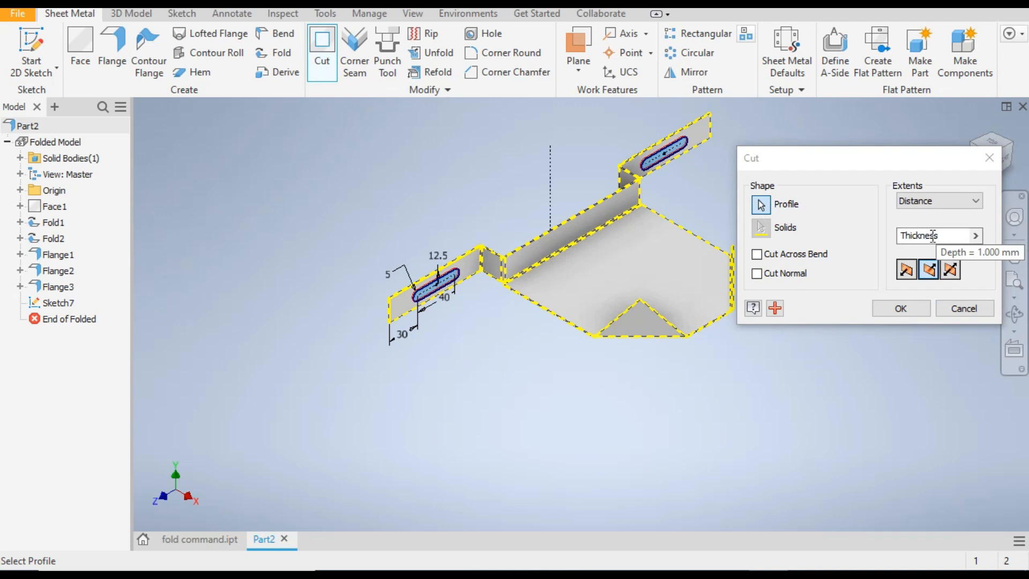
pyautogui.click(906, 309)
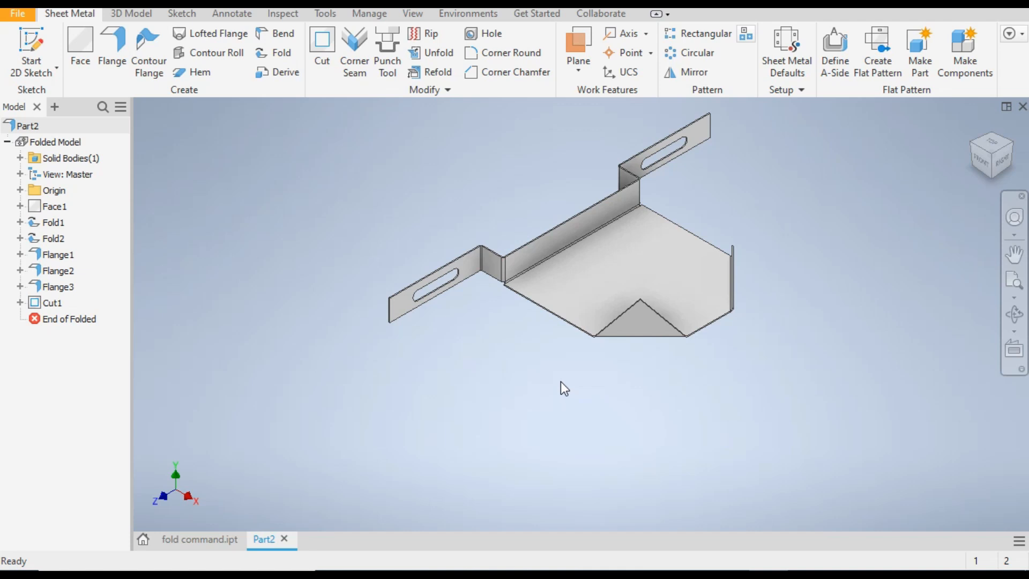
# Check the plate cutouts in fold command.ipt, and start a sketch on the upper face of Part2's plate
pyautogui.click(192, 538)
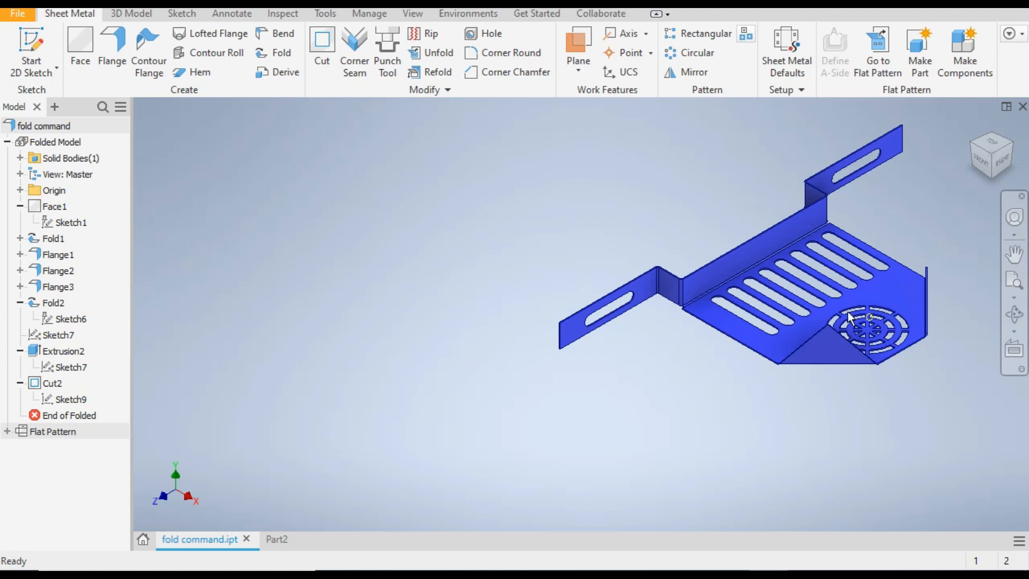
pyautogui.click(276, 539)
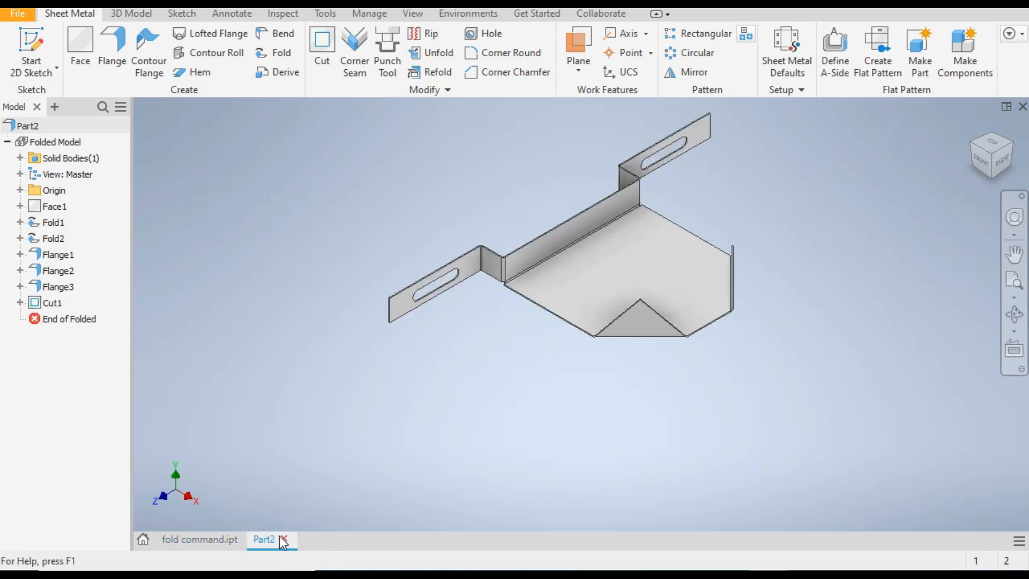
pyautogui.click(616, 264)
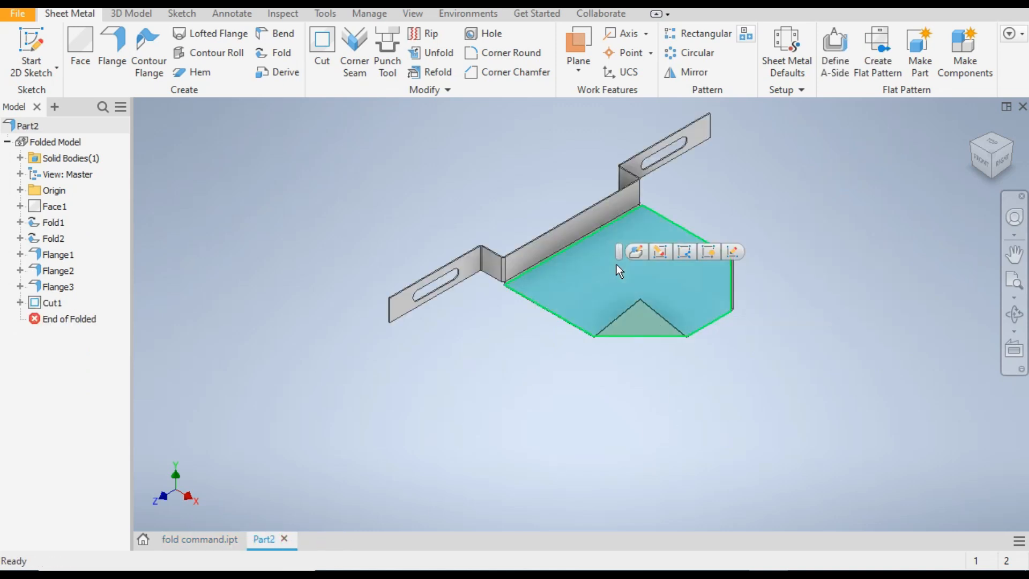
pyautogui.rightClick(616, 265)
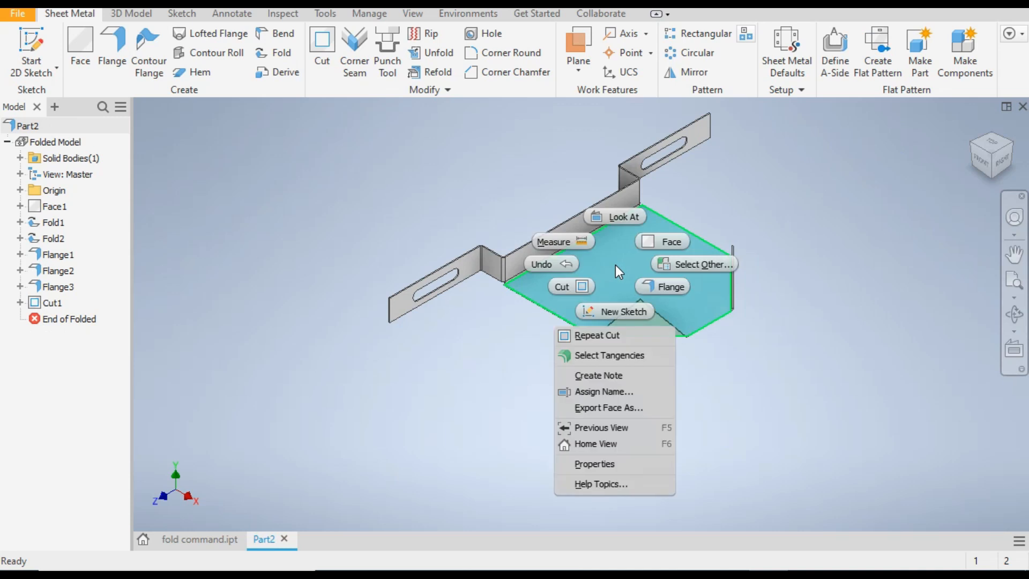
pyautogui.click(622, 312)
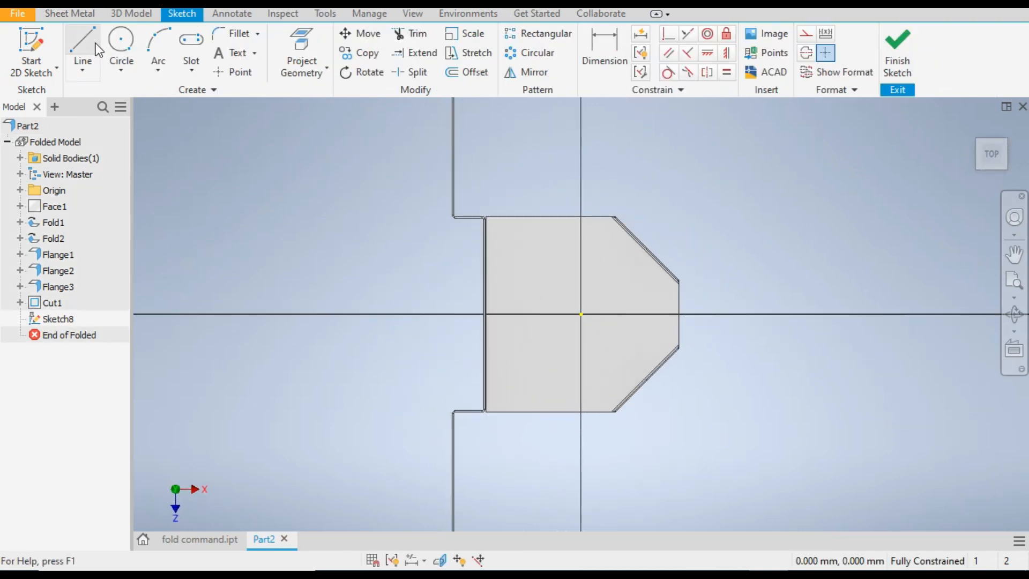
# Sketch a horizontal center-to-center slot near the plate's lower edge, with centers about 70 mm apart and an end radius of about 6 mm
pyautogui.click(192, 69)
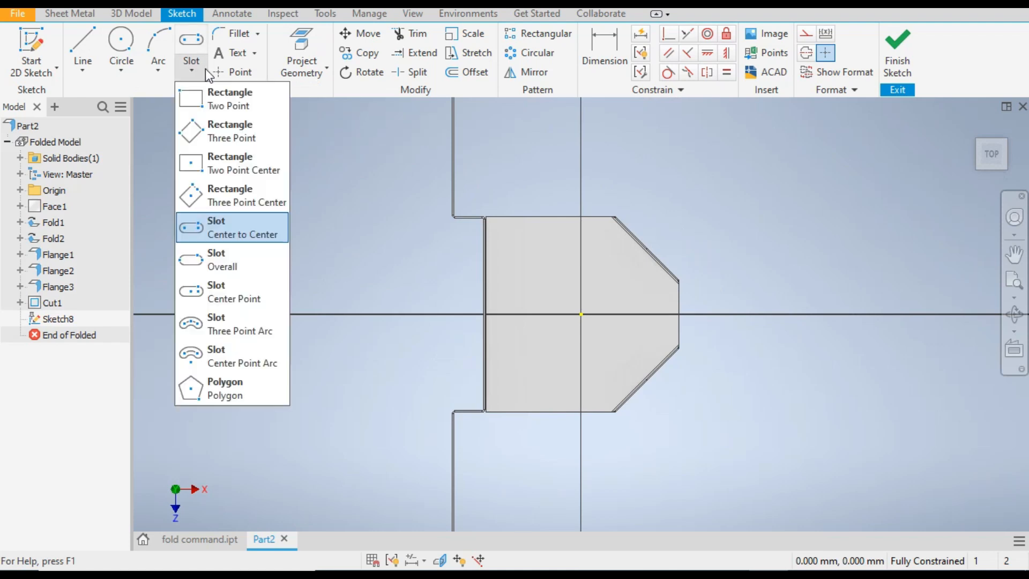
pyautogui.click(232, 227)
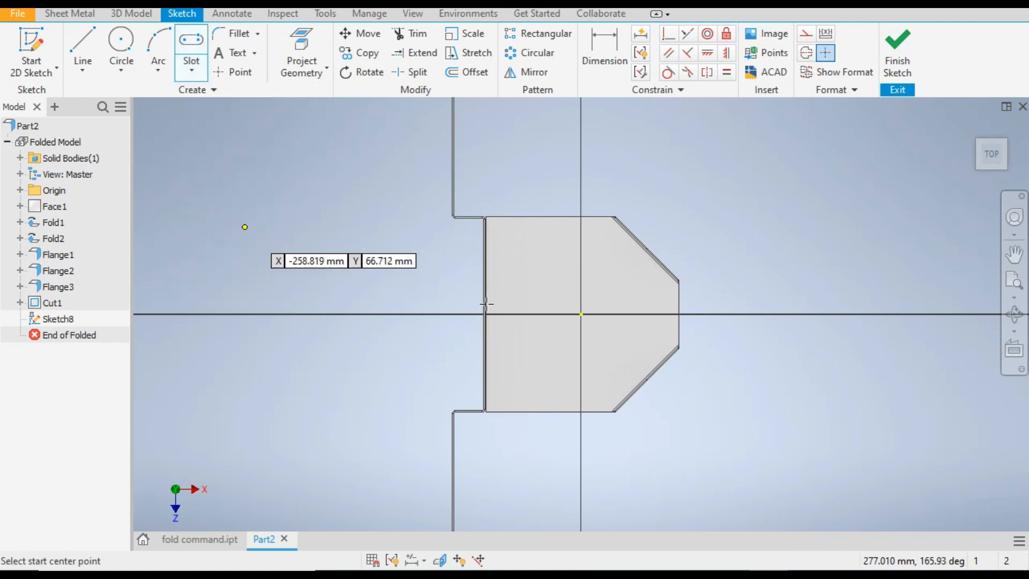
pyautogui.click(520, 387)
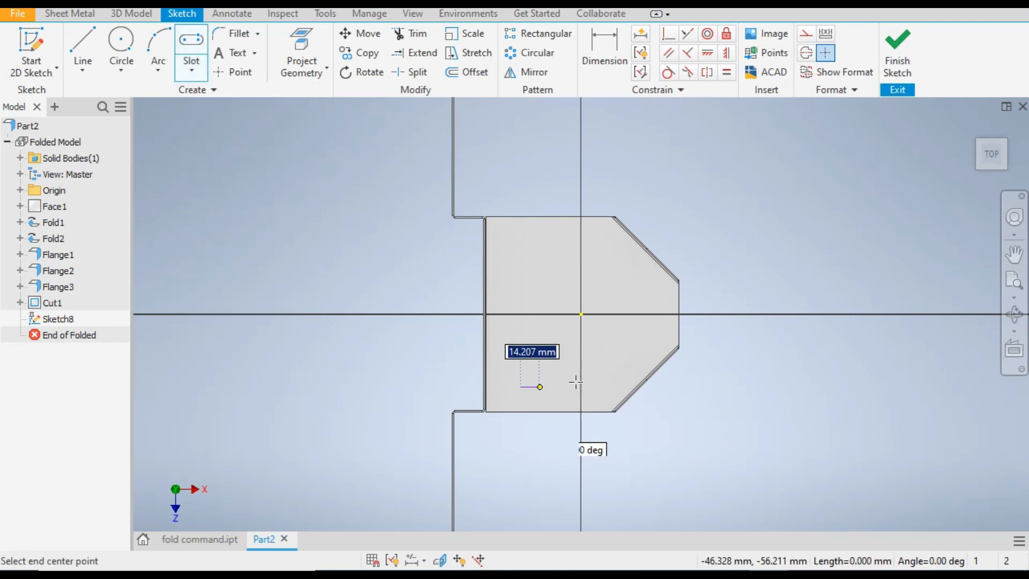
pyautogui.click(610, 387)
pyautogui.click(602, 395)
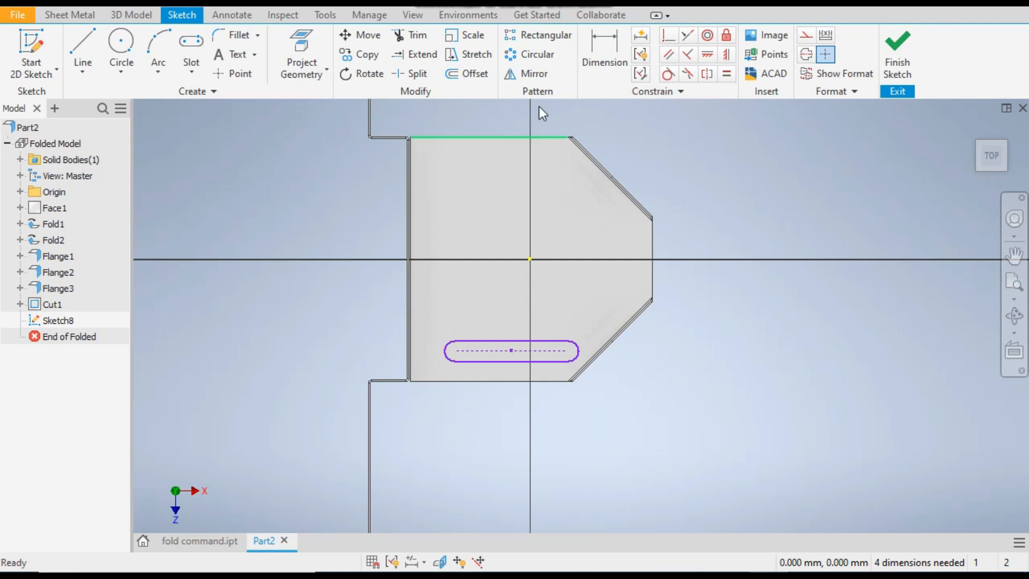
# Dimension the slot's midpoint 40 mm from the outer edge of the long flange
pyautogui.click(601, 46)
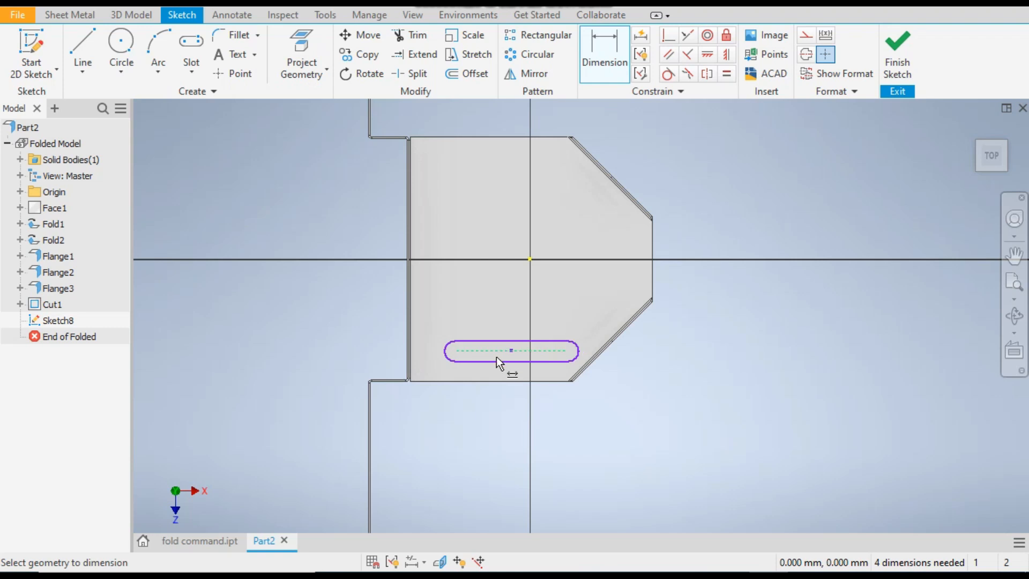
pyautogui.scroll(3, 410, 359)
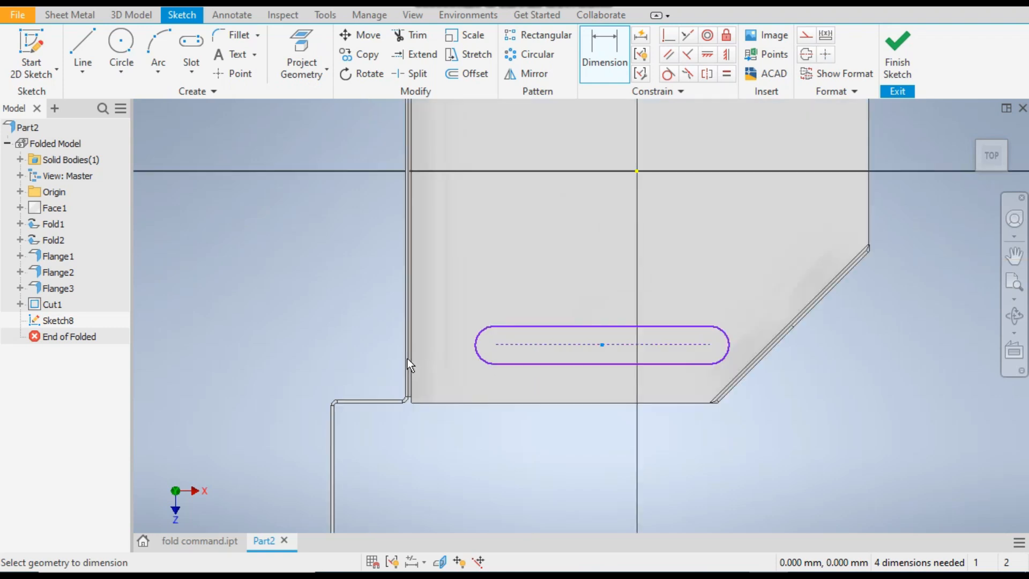
pyautogui.click(405, 355)
pyautogui.click(603, 344)
pyautogui.click(510, 467)
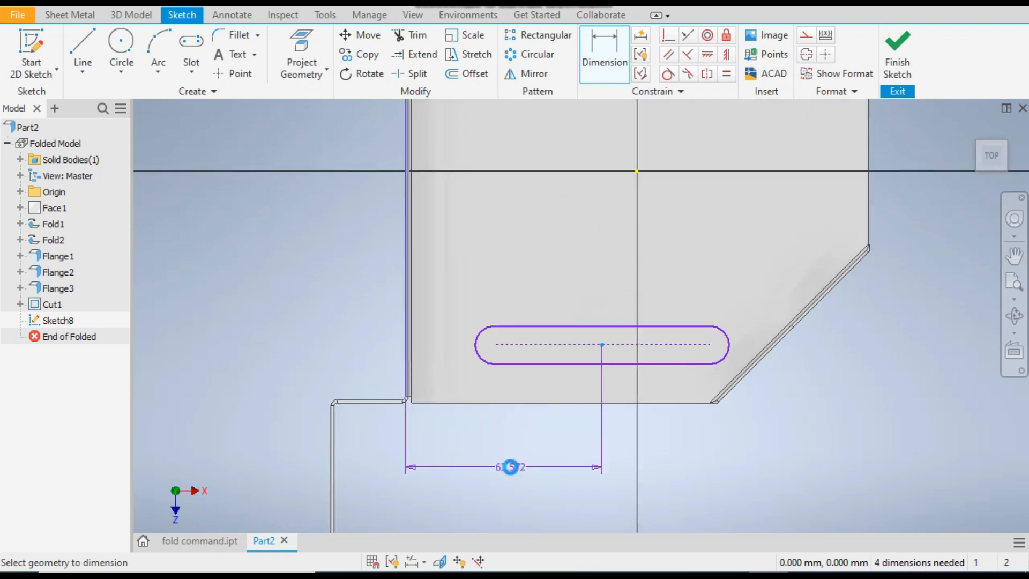
pyautogui.write('4')
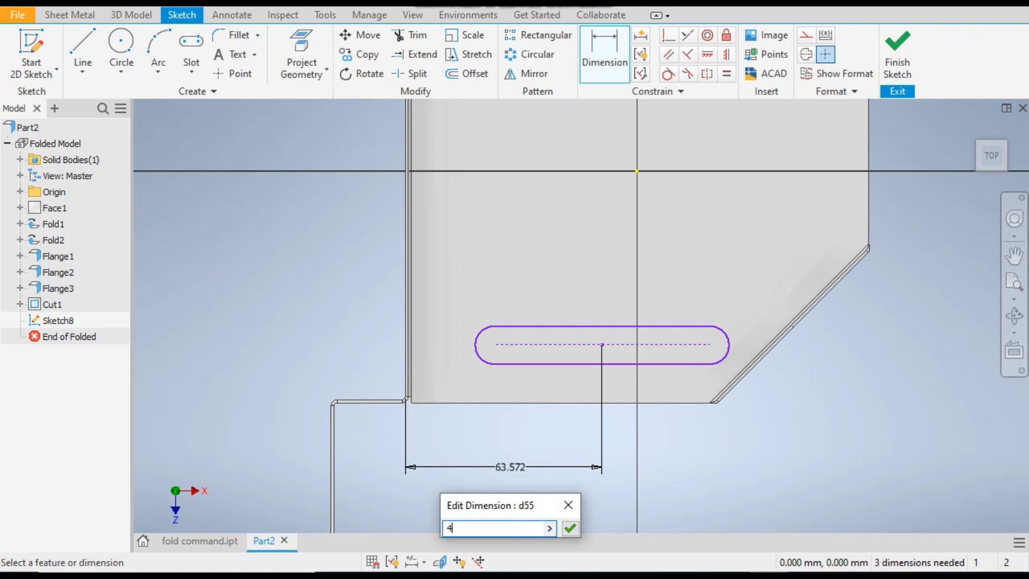
pyautogui.write('0')
pyautogui.press('Return')
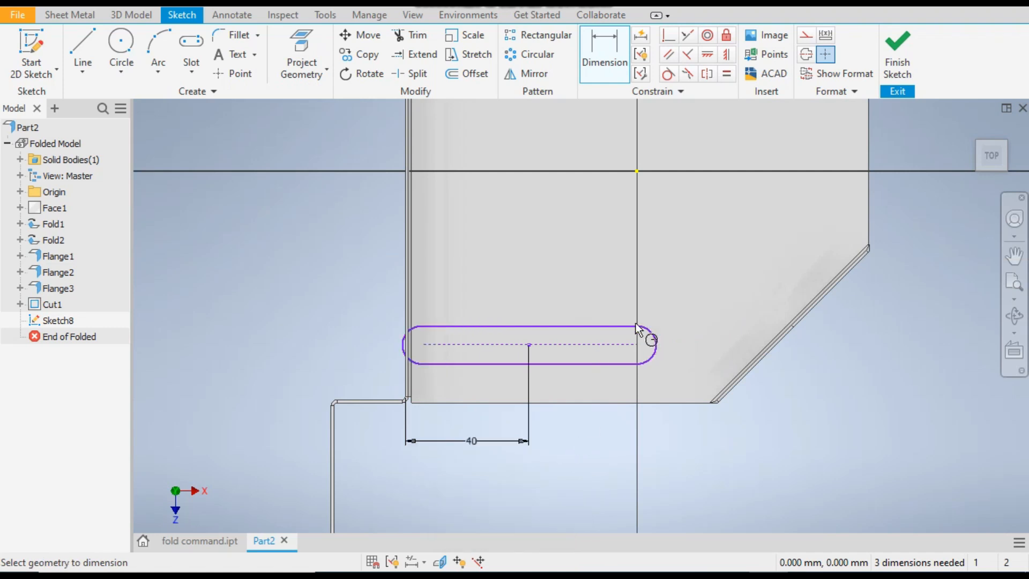
# Set the slot's center-to-center length to 55 mm and its end radius to 5 mm
pyautogui.click(583, 344)
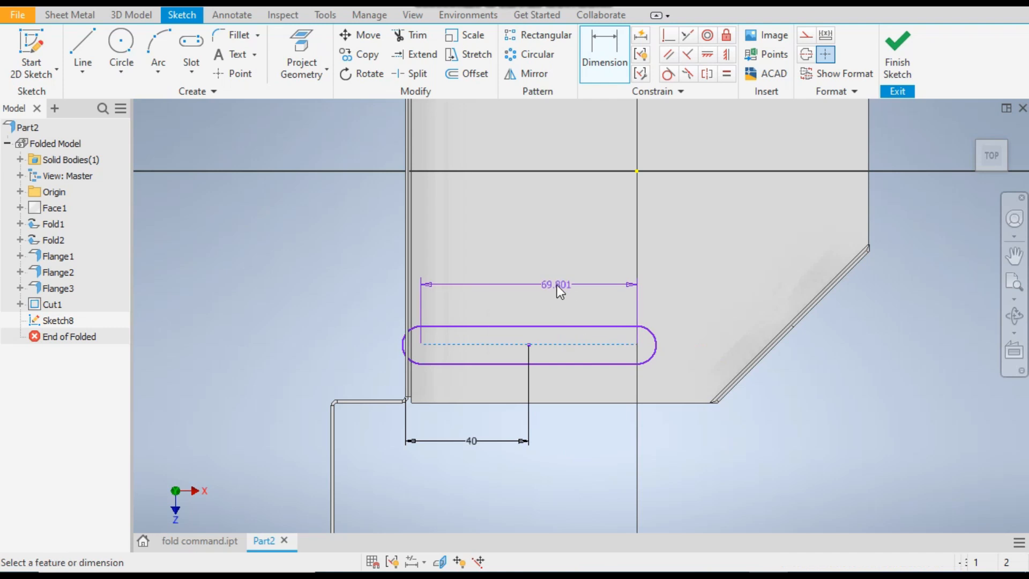
pyautogui.click(558, 285)
pyautogui.write('55')
pyautogui.press('Return')
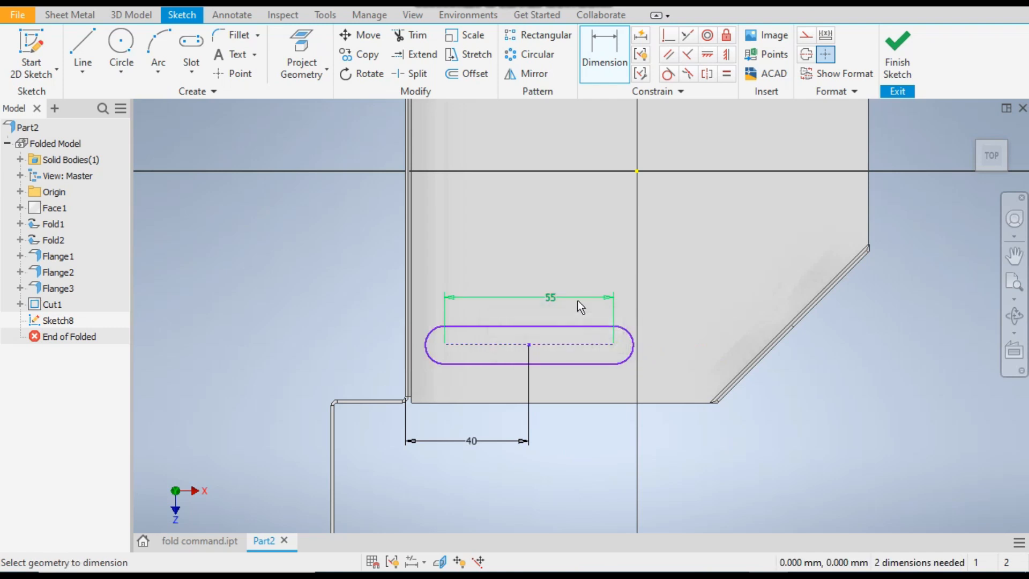
pyautogui.click(633, 343)
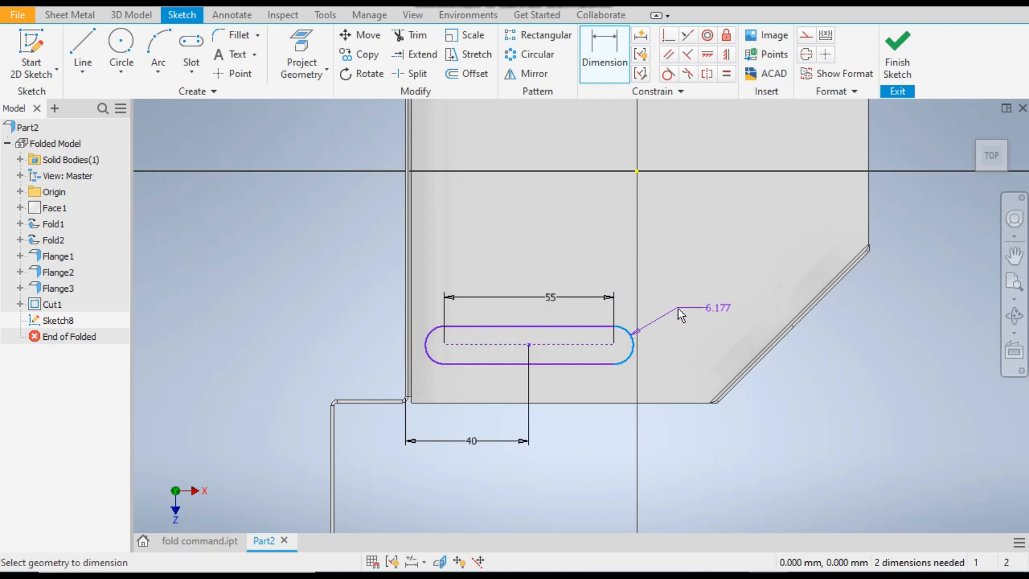
pyautogui.click(678, 308)
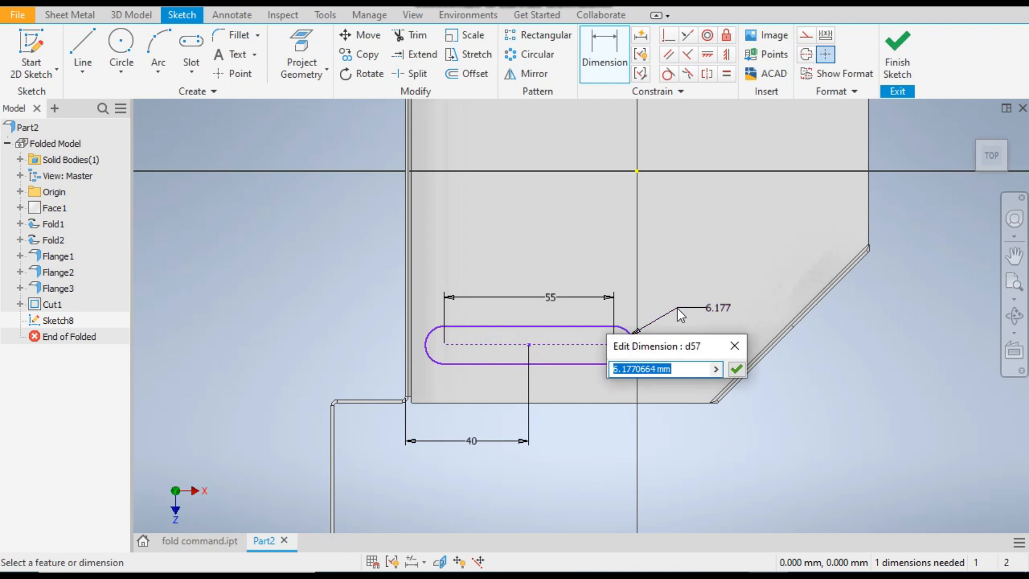
pyautogui.write('5')
pyautogui.press('Return')
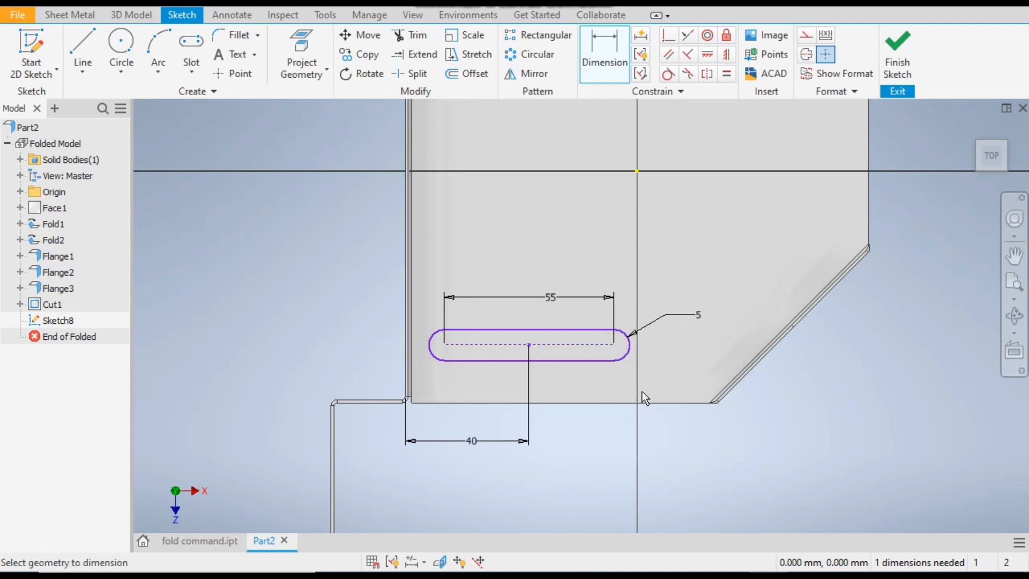
# Dimension the slot's centerline 10 mm from the plate's lower edge
pyautogui.click(587, 403)
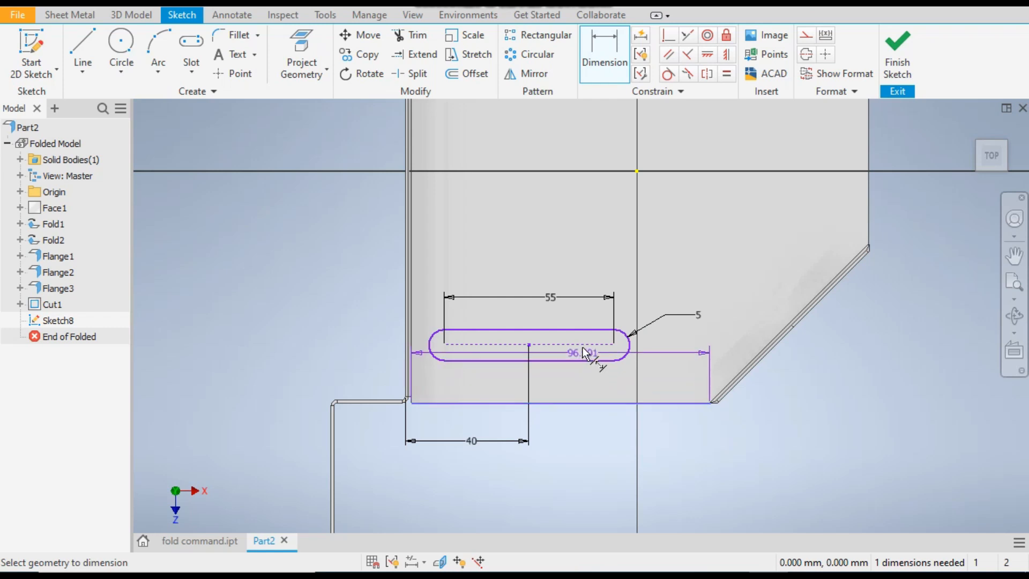
pyautogui.click(586, 368)
pyautogui.click(586, 380)
pyautogui.write('10')
pyautogui.press('Return')
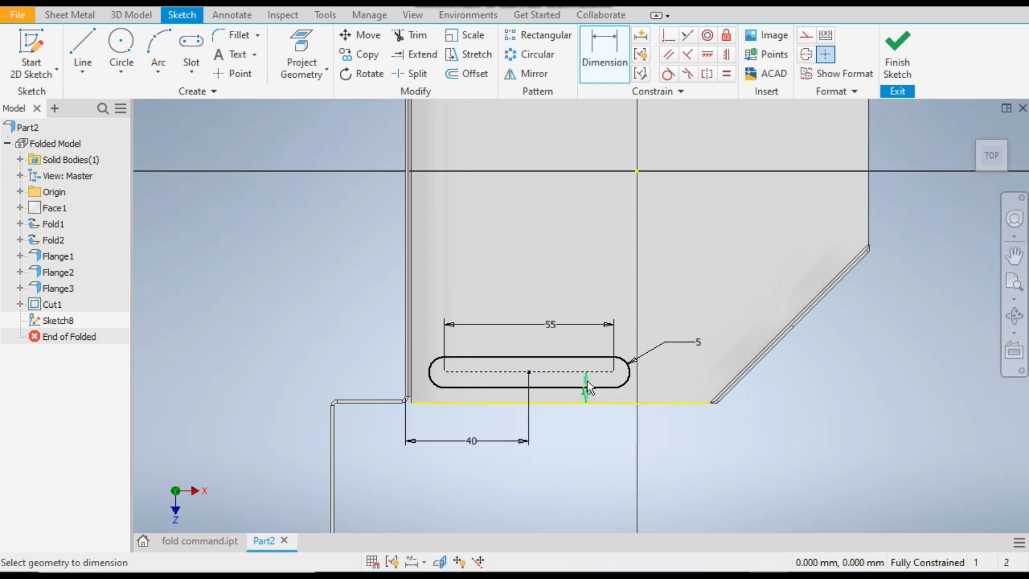
pyautogui.scroll(-3, 587, 381)
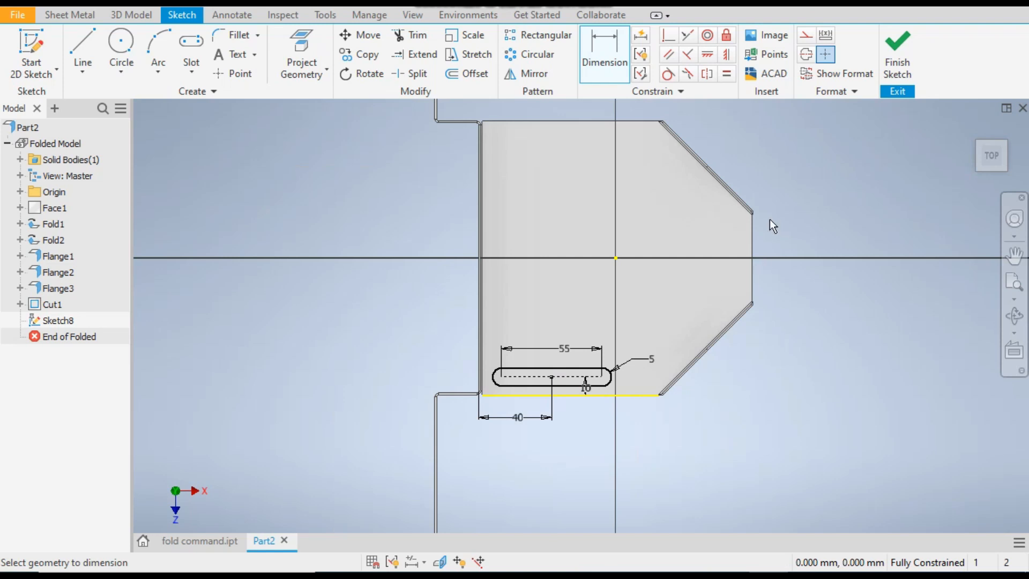
# Set up a rectangular pattern of the slot along the long flange's edge, directed inward toward the plate's opposite edge
pyautogui.click(197, 542)
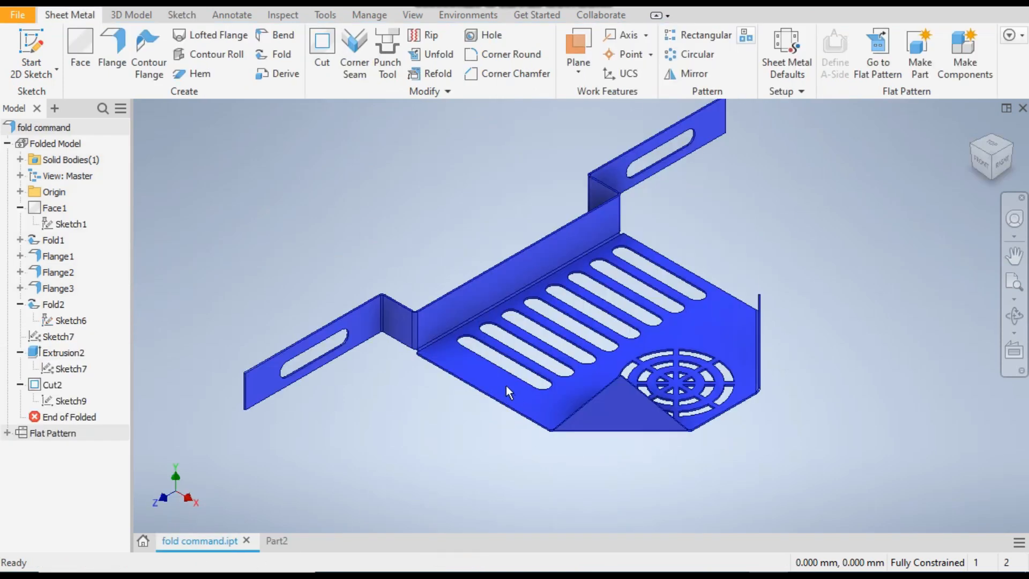
pyautogui.click(276, 540)
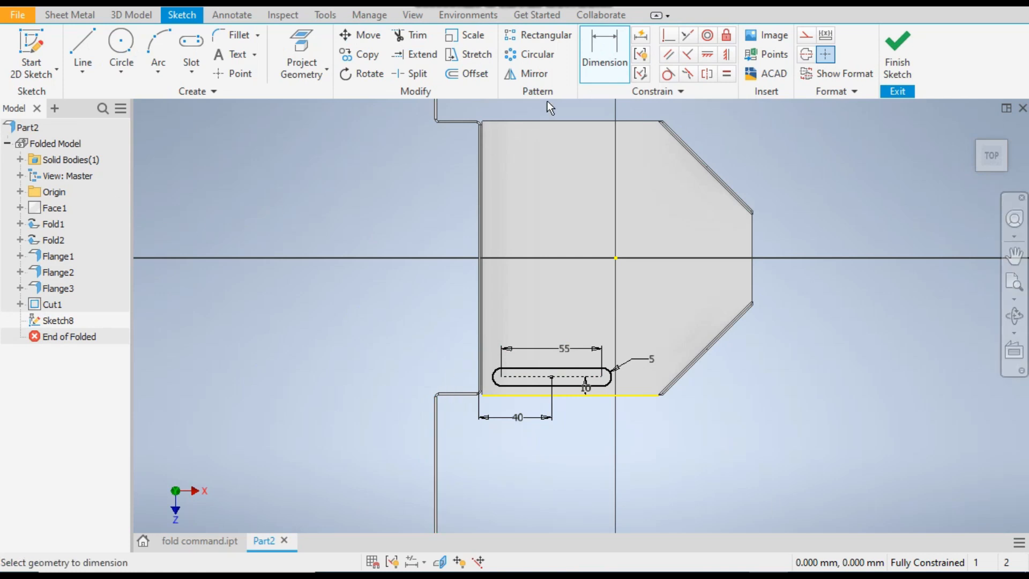
pyautogui.click(544, 35)
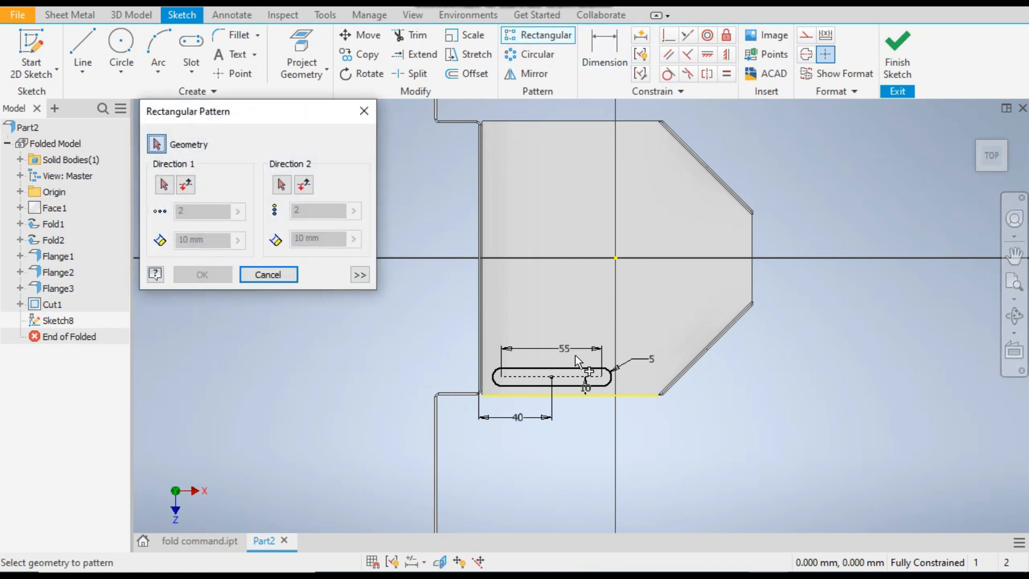
pyautogui.moveTo(625, 352); pyautogui.dragTo(490, 390)
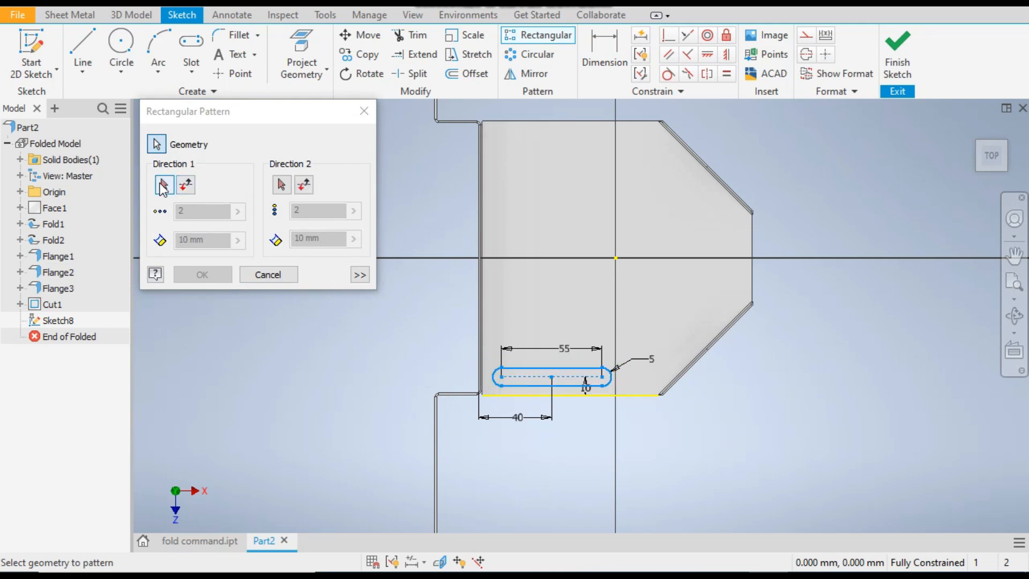
pyautogui.click(162, 186)
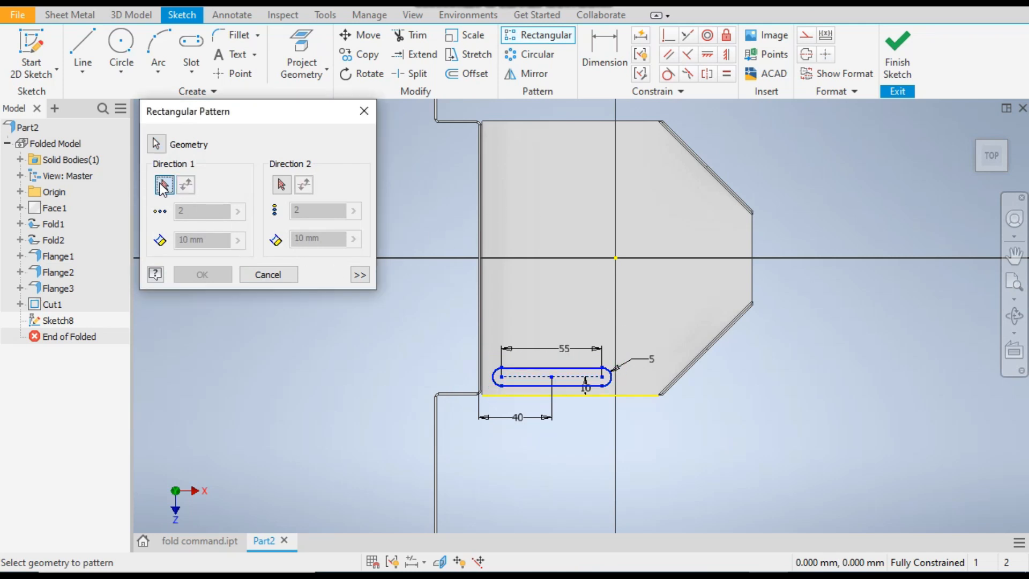
pyautogui.click(478, 329)
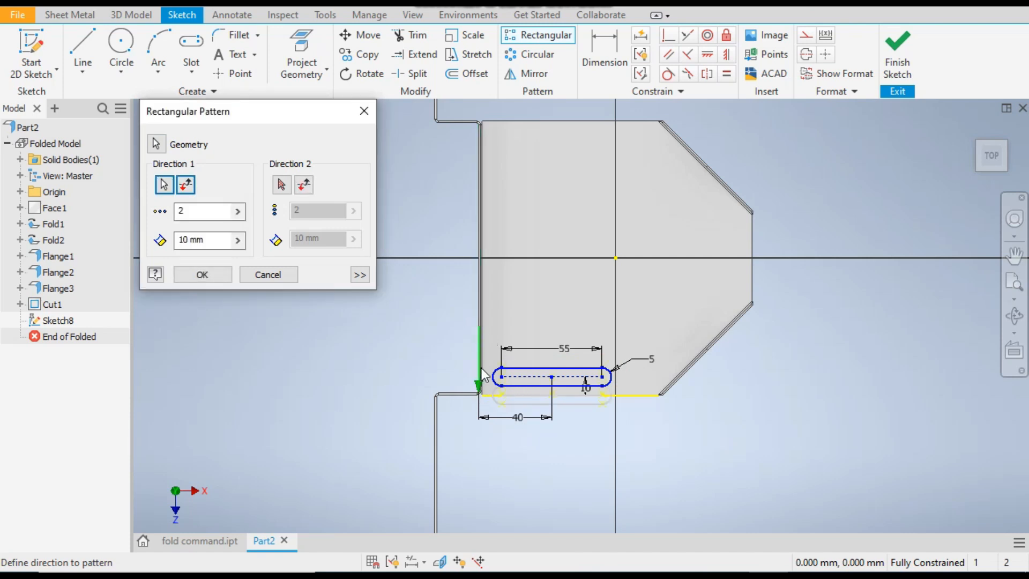
pyautogui.scroll(-3, 517, 399)
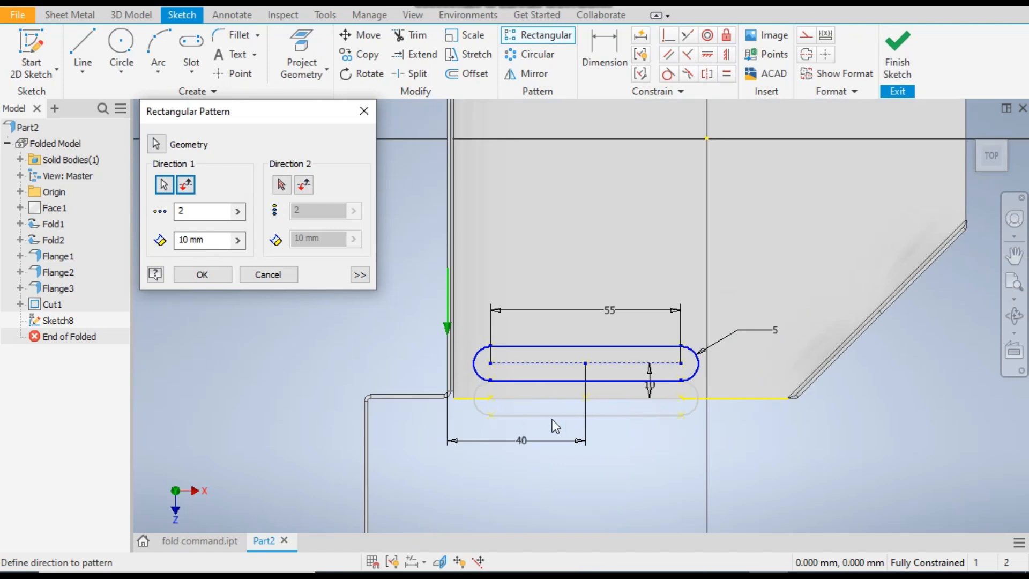
pyautogui.click(186, 185)
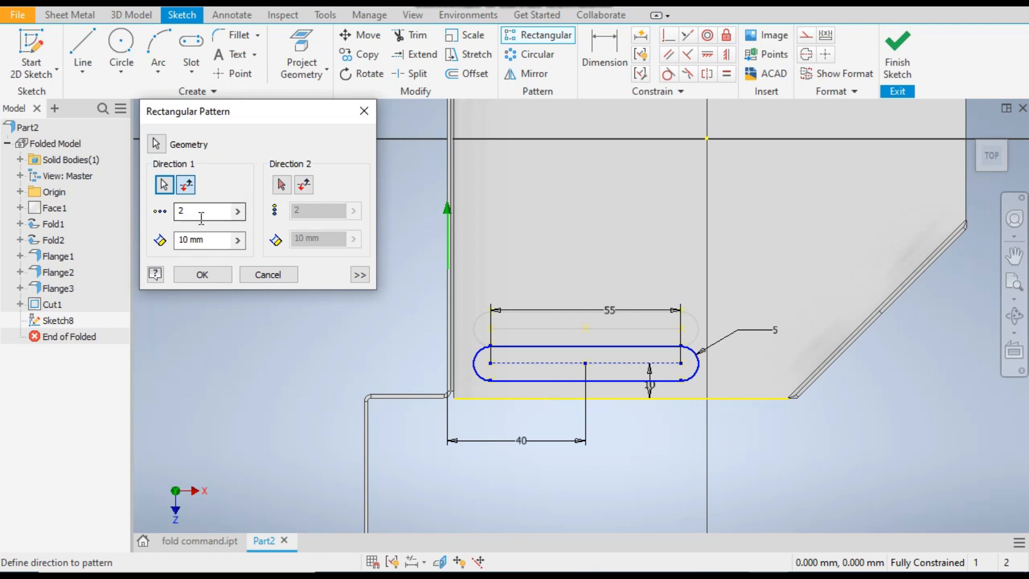
# Give the slot pattern 9 instances at 16 mm spacing and create it
pyautogui.moveTo(213, 240); pyautogui.dragTo(155, 242)
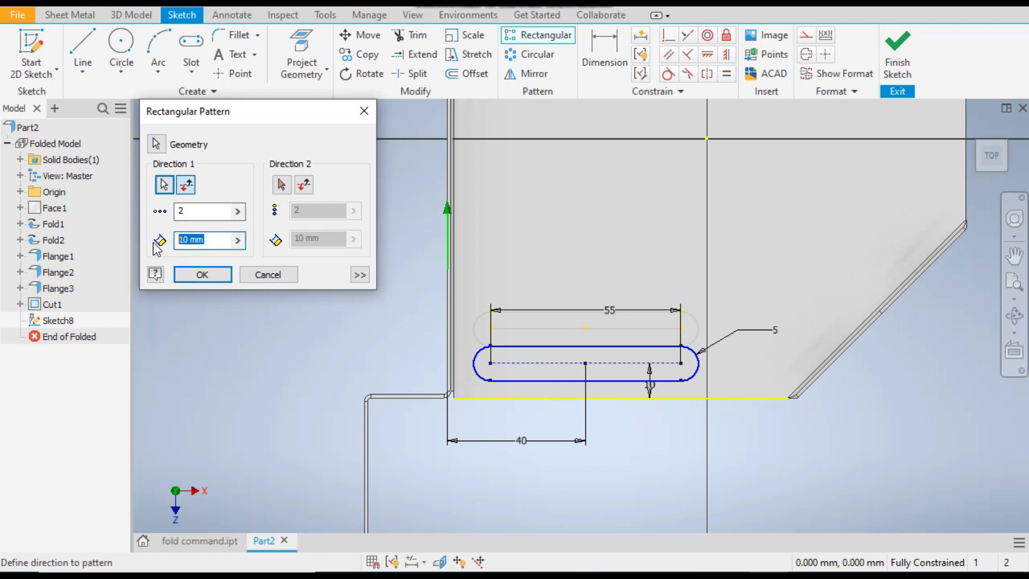
pyautogui.write('16')
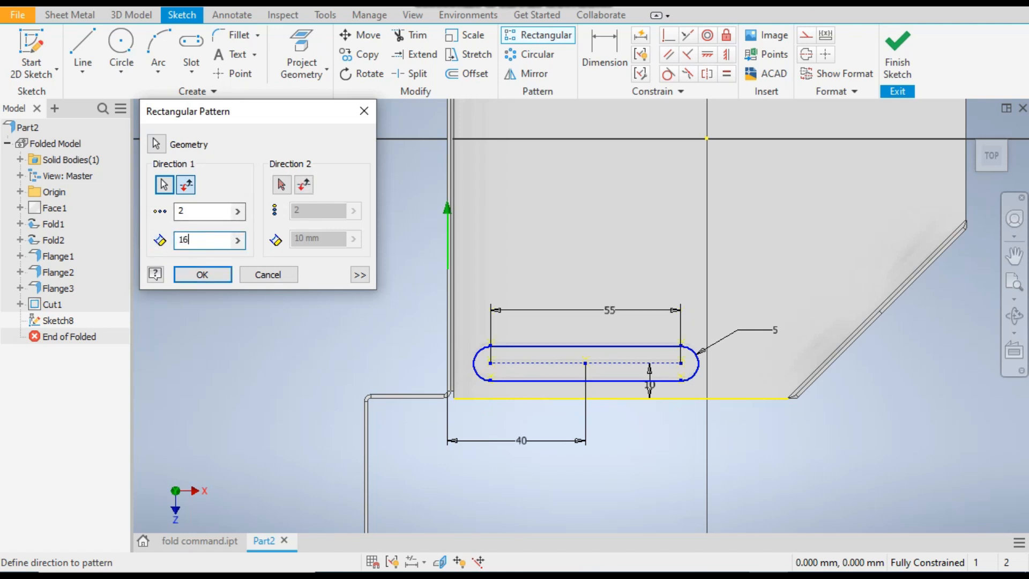
pyautogui.scroll(-3, 276, 300)
pyautogui.moveTo(218, 210); pyautogui.dragTo(163, 220)
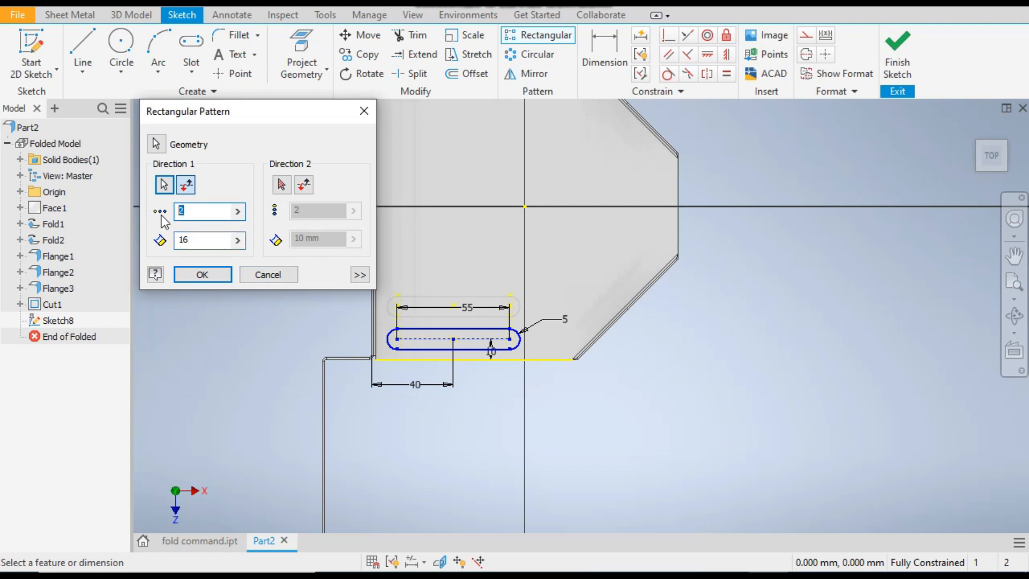
pyautogui.write('9')
pyautogui.scroll(-2, 538, 298)
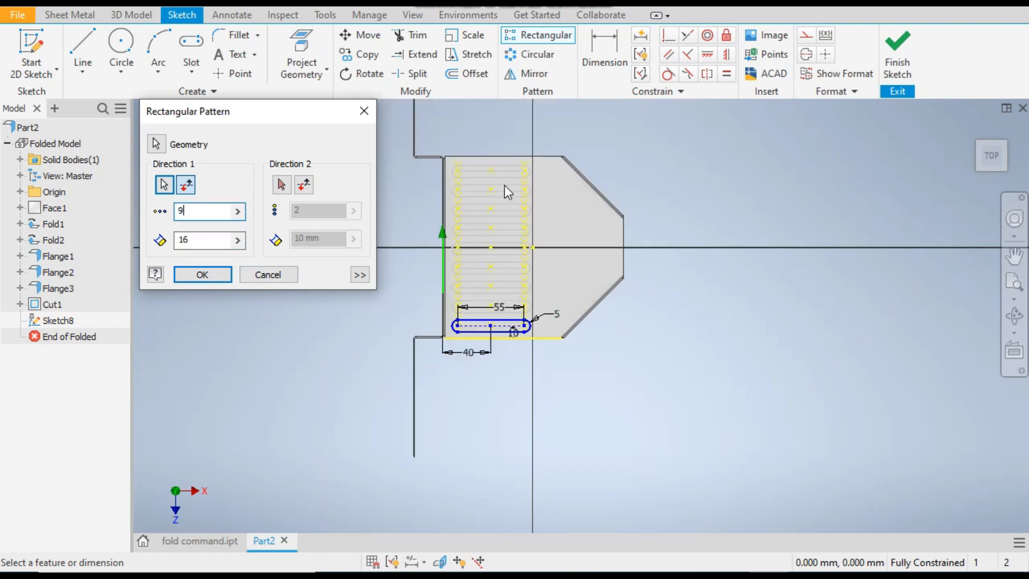
pyautogui.scroll(4, 504, 184)
pyautogui.scroll(-3, 507, 192)
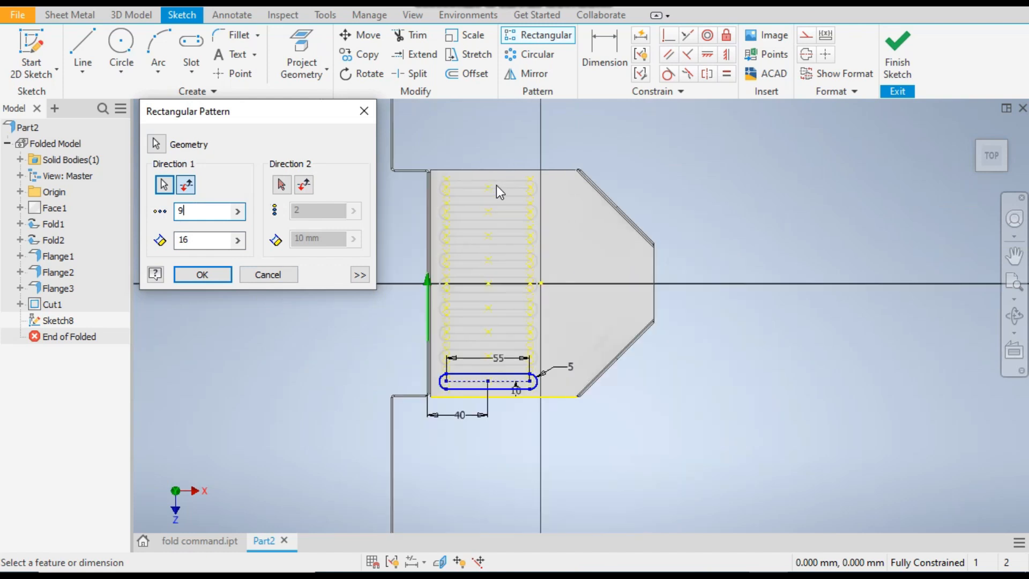
pyautogui.click(202, 277)
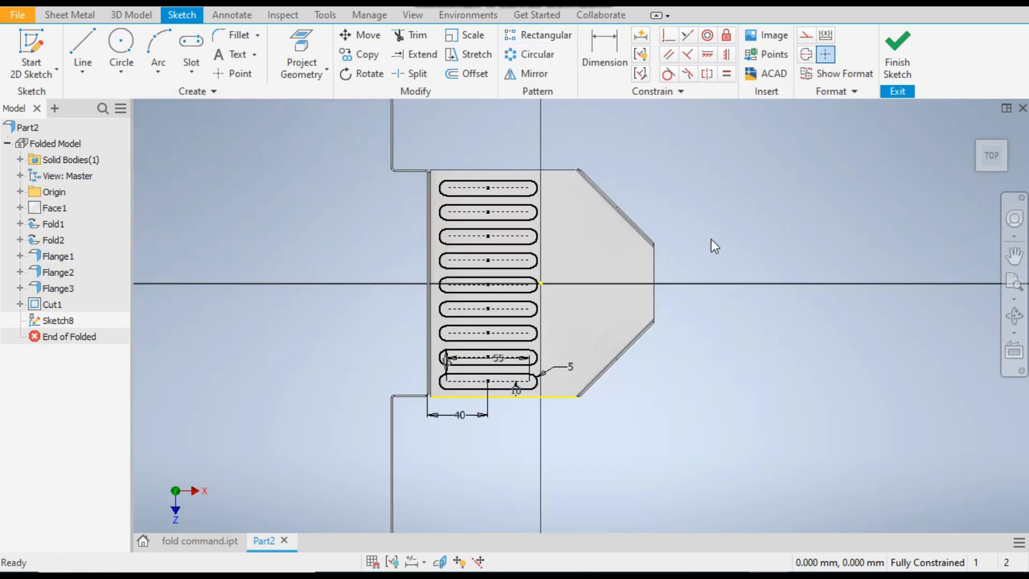
# Sketch a 60 mm diameter circle between the slots and the plate's narrow end, centered on the horizontal axis about 49 mm from the origin
pyautogui.click(205, 540)
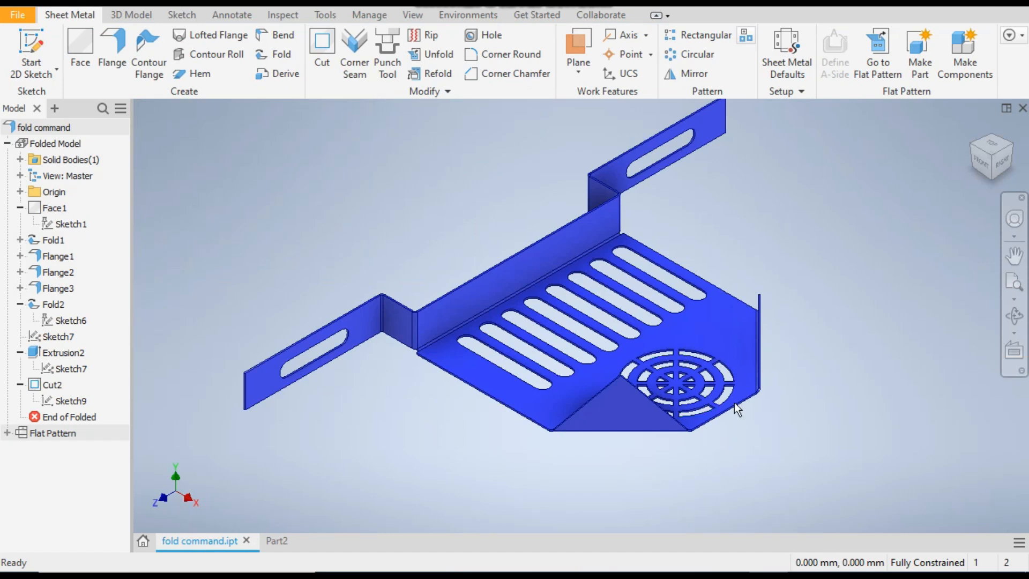
pyautogui.click(284, 540)
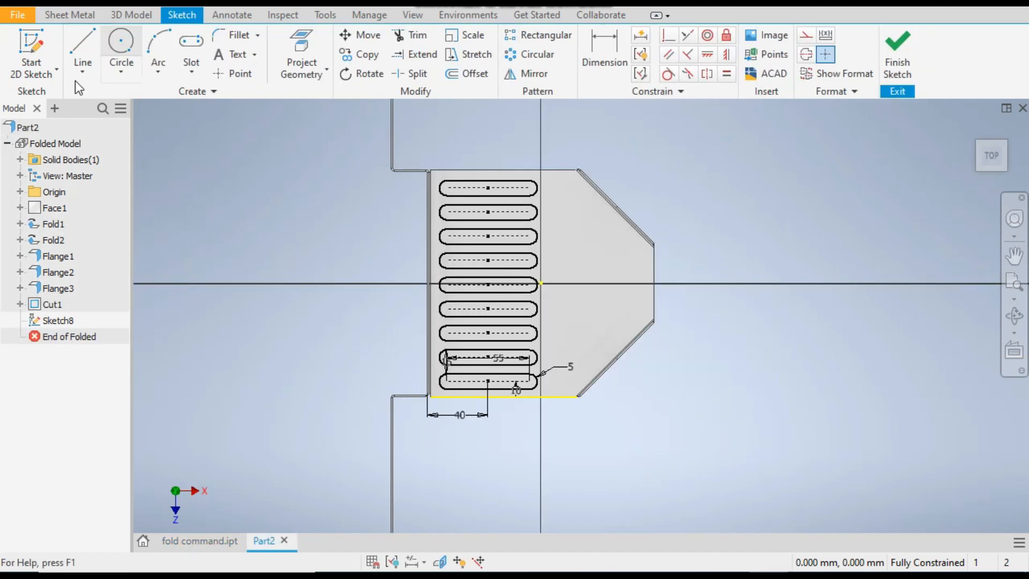
pyautogui.click(122, 72)
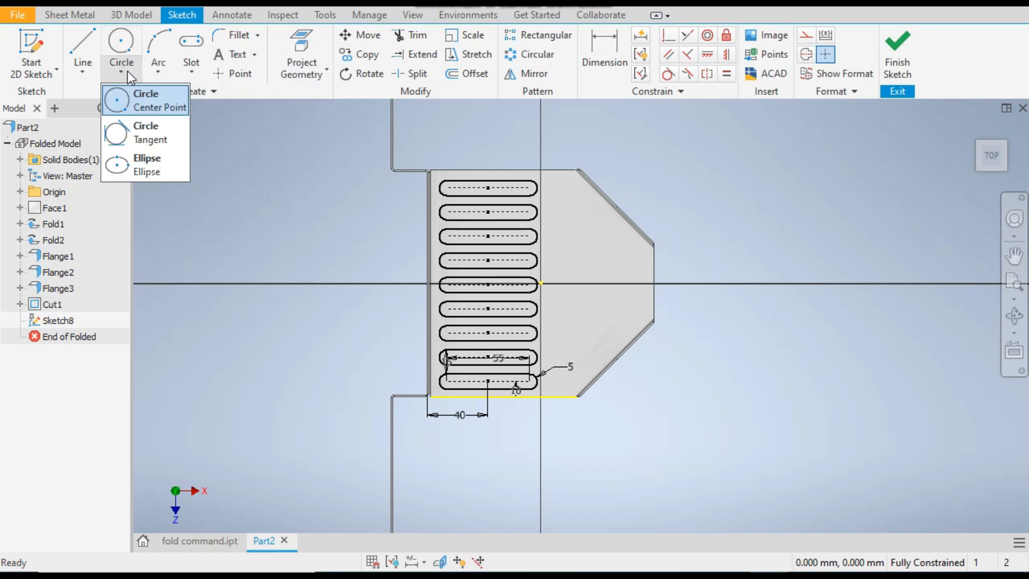
pyautogui.click(153, 107)
pyautogui.scroll(-3, 655, 271)
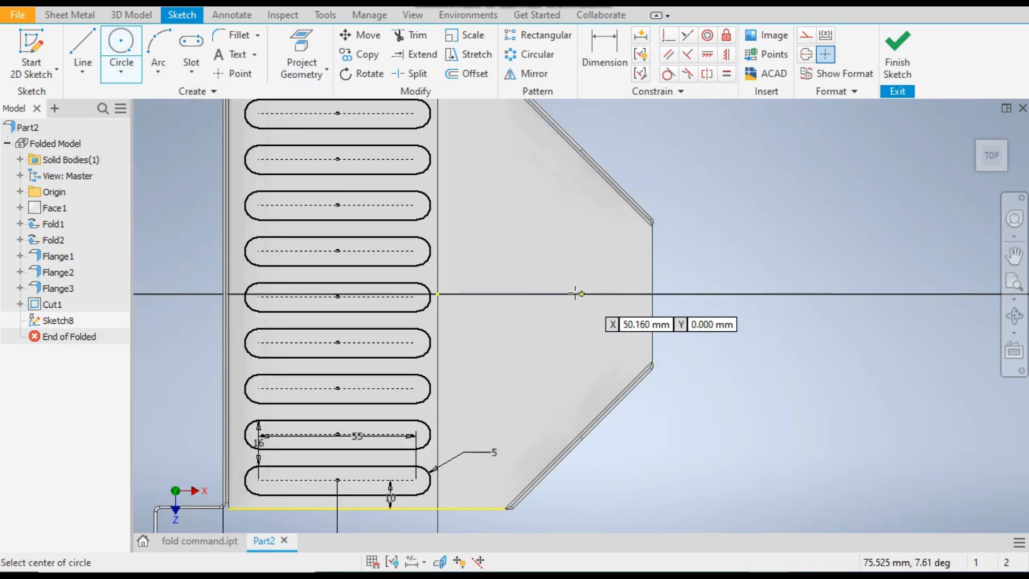
pyautogui.scroll(2, 574, 292)
pyautogui.scroll(-4, 584, 294)
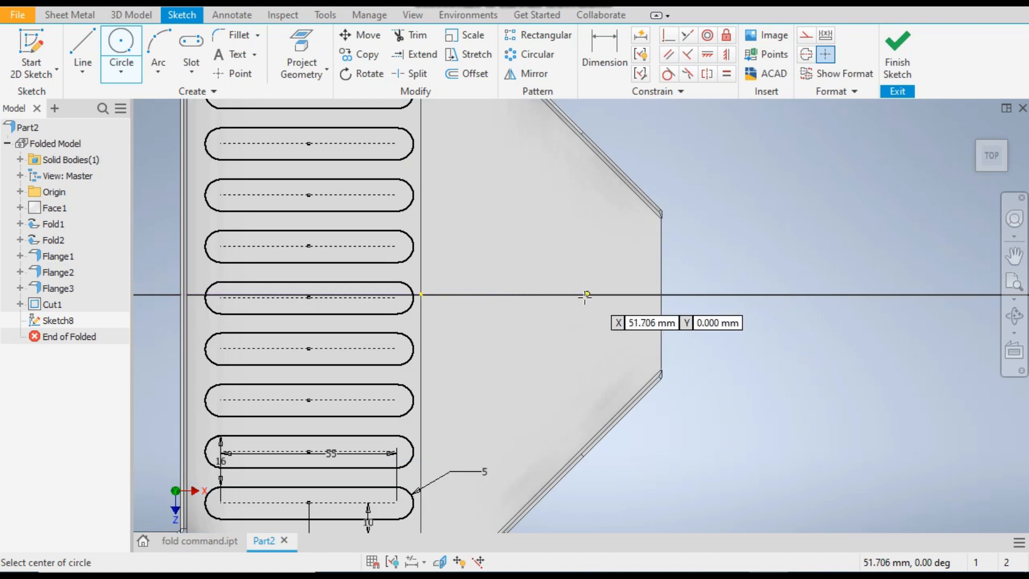
pyautogui.click(574, 283)
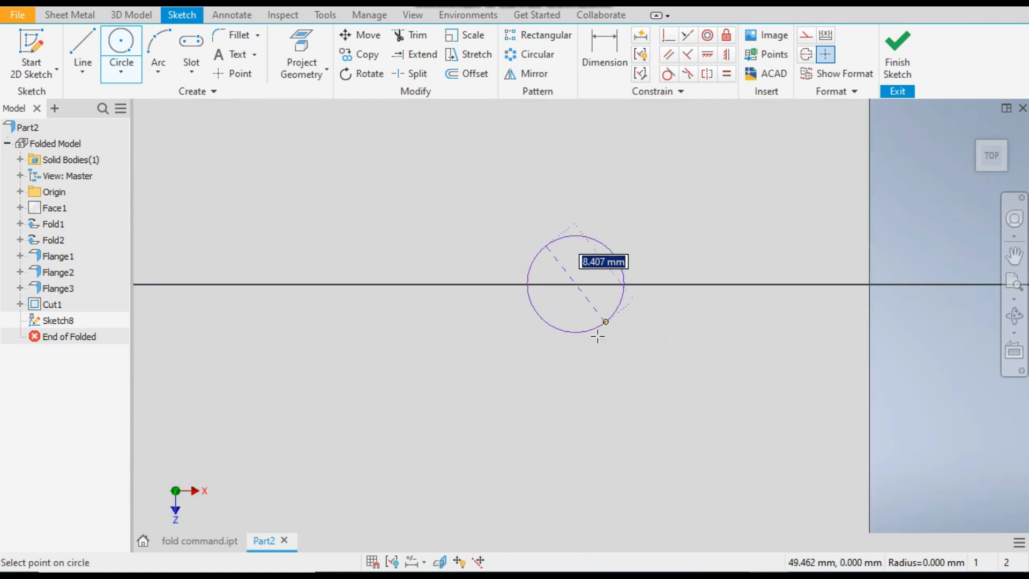
pyautogui.scroll(3, 596, 332)
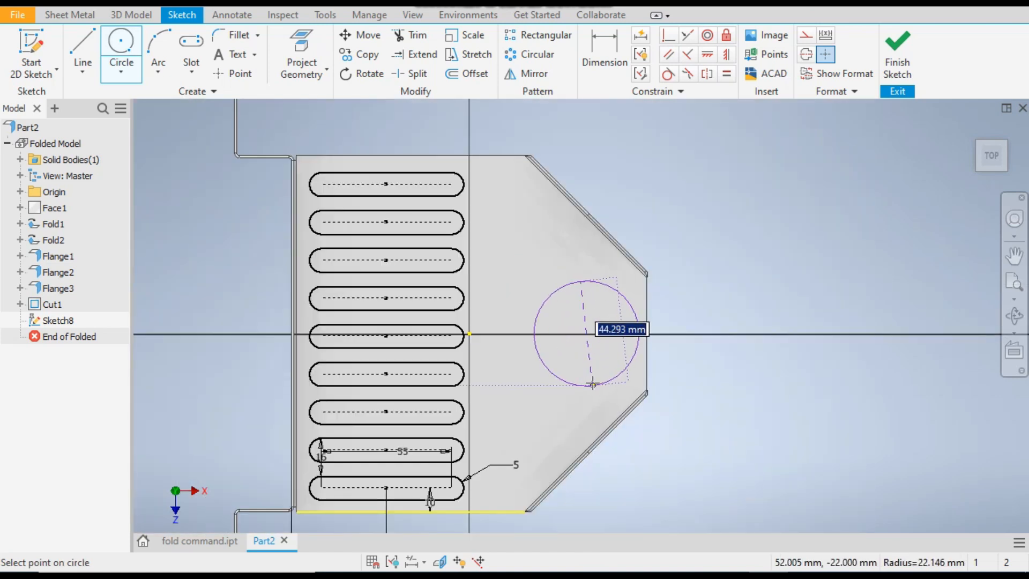
pyautogui.write('6')
pyautogui.press('Return')
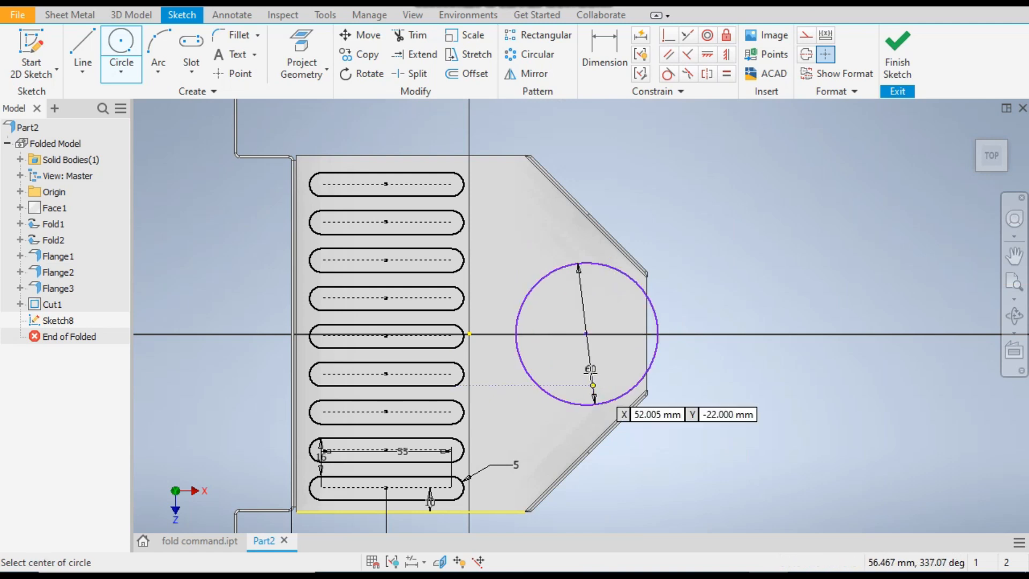
# Add two circles of 50 mm and 40 mm diameter concentric with the 60 mm circle
pyautogui.scroll(3, 590, 316)
pyautogui.click(586, 334)
pyautogui.write('50')
pyautogui.press('Return')
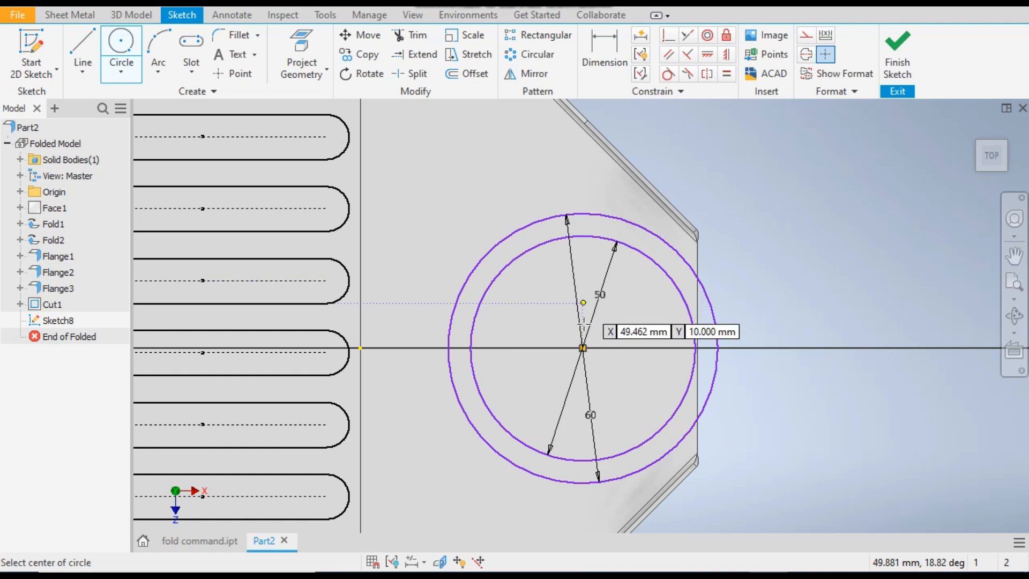
pyautogui.click(582, 348)
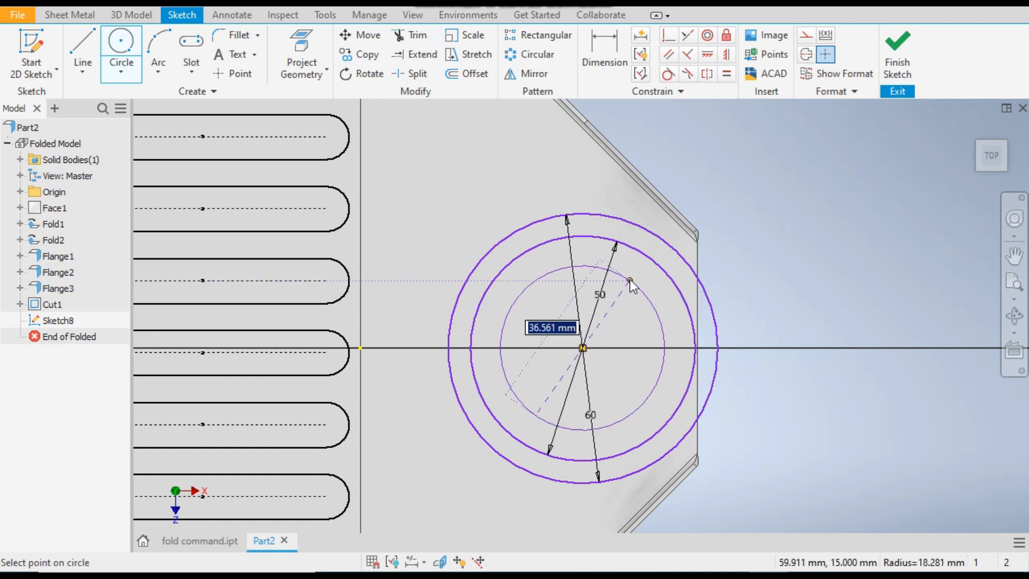
pyautogui.write('40')
pyautogui.press('Return')
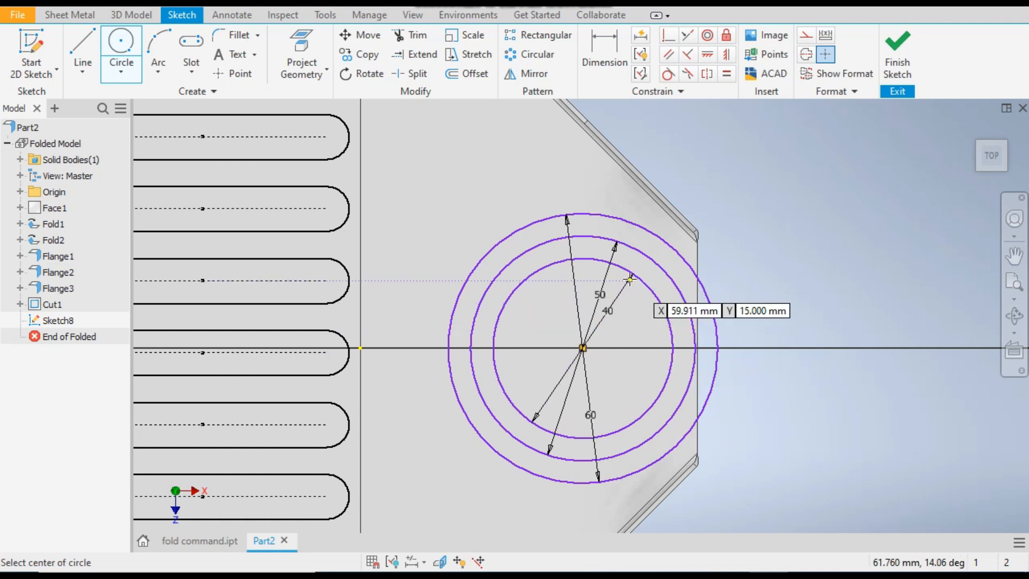
# Add 30 mm and 20 mm diameter circles at the same center and finish the circle command
pyautogui.click(582, 348)
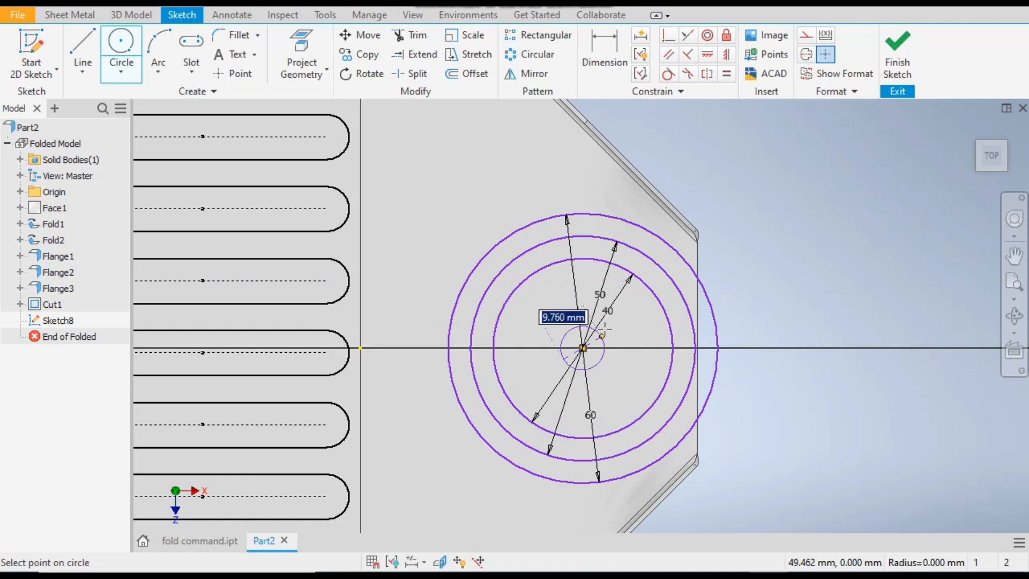
pyautogui.write('30')
pyautogui.press('Return')
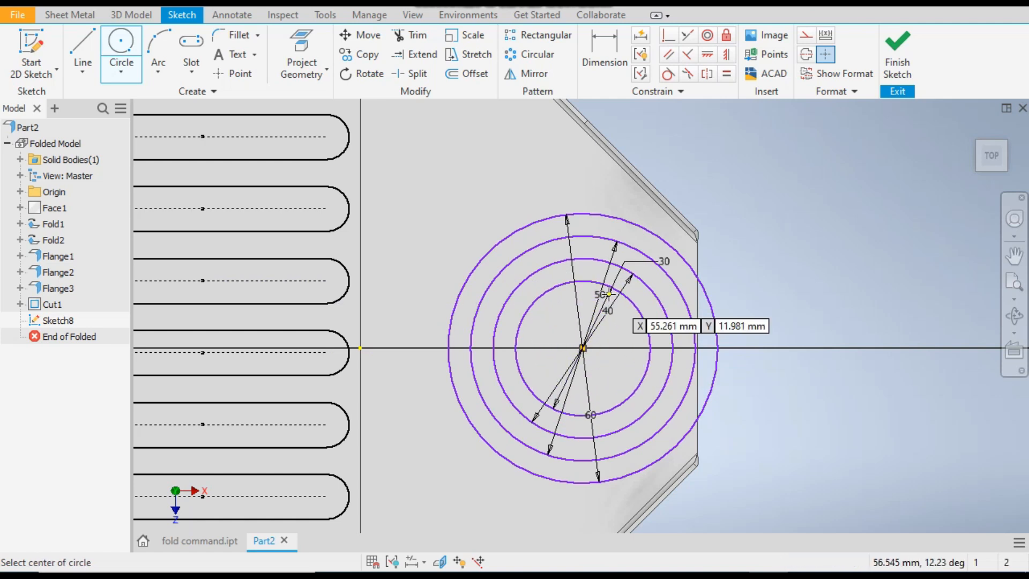
pyautogui.click(583, 348)
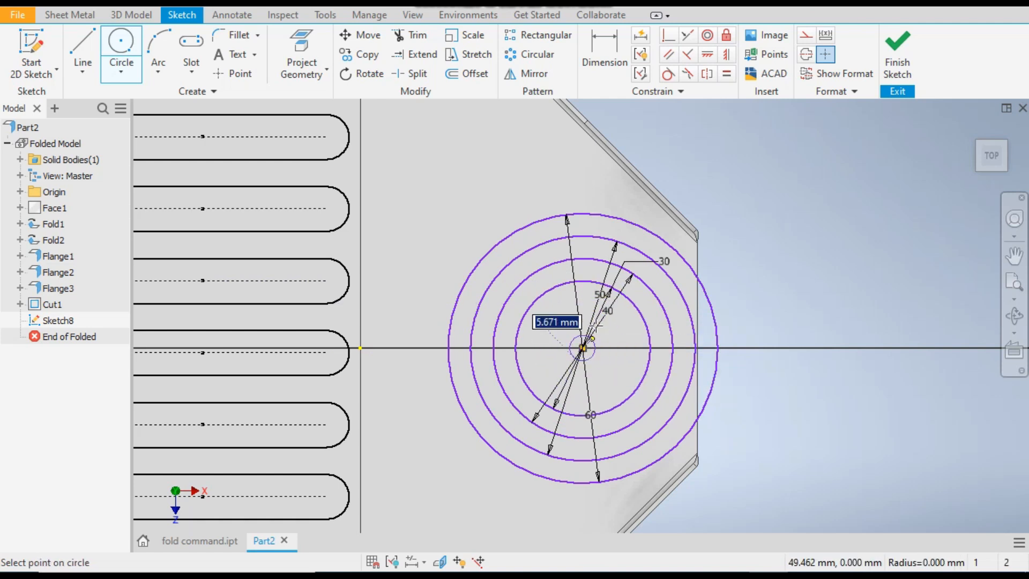
pyautogui.write('20')
pyautogui.press('Return')
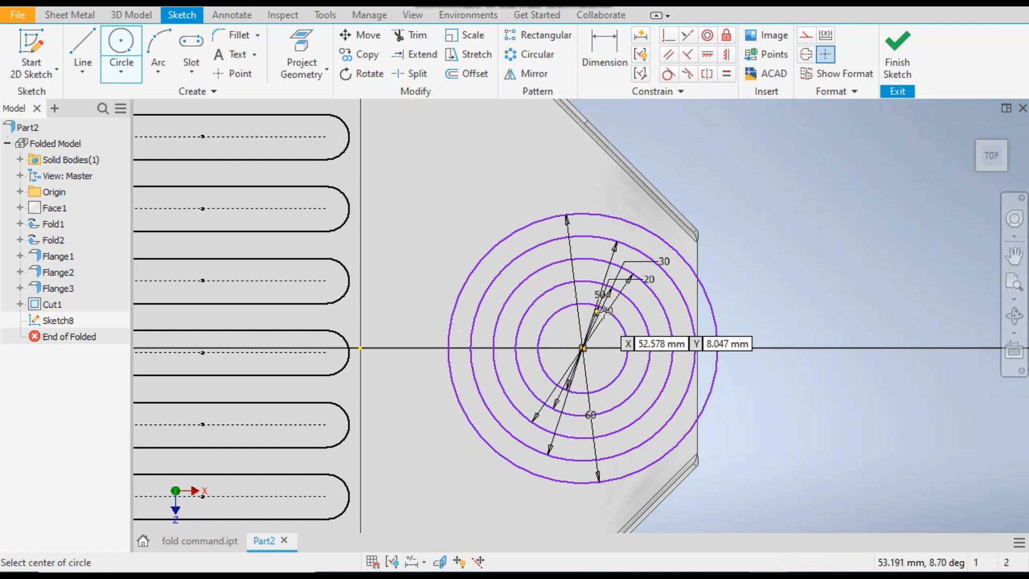
pyautogui.rightClick(789, 219)
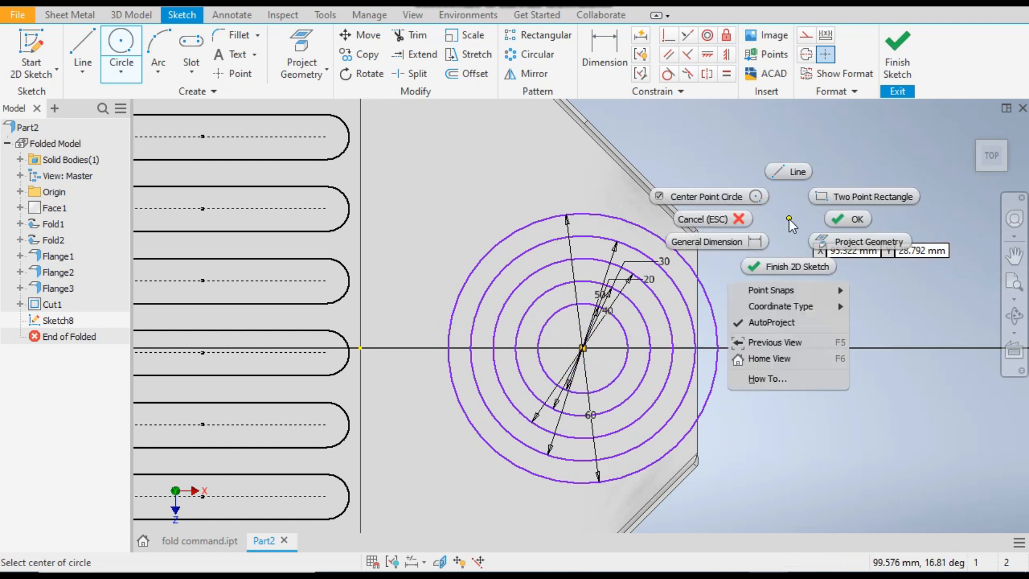
pyautogui.click(843, 224)
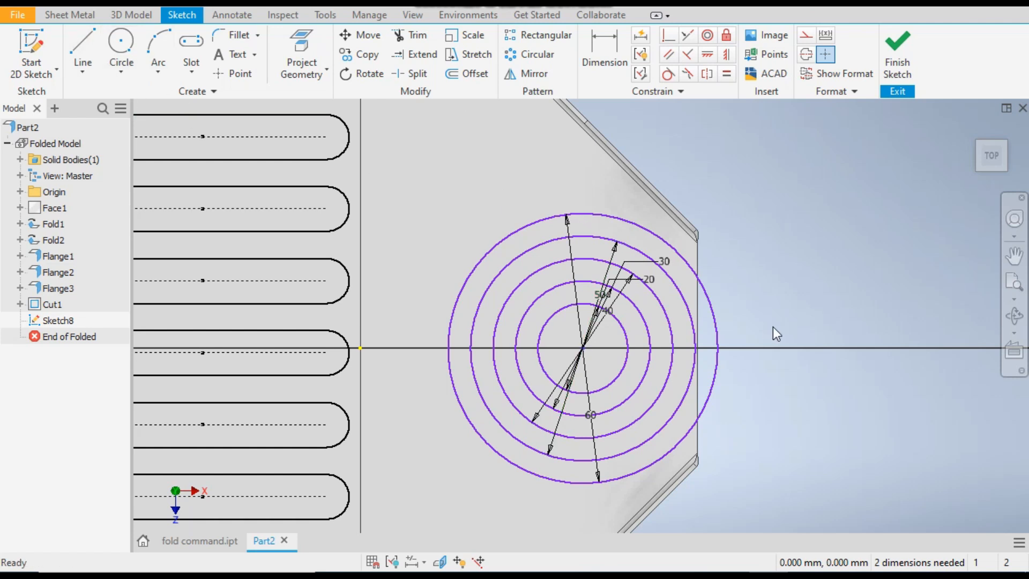
# Move the concentric circles toward the slots and constrain their center horizontally to the sketch origin
pyautogui.moveTo(583, 348); pyautogui.dragTo(539, 379)
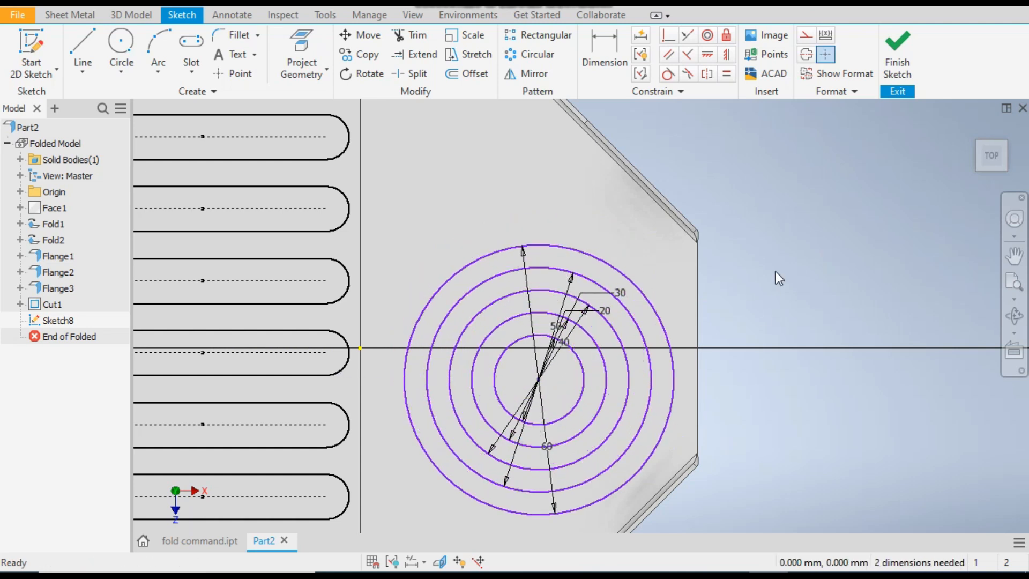
pyautogui.click(705, 56)
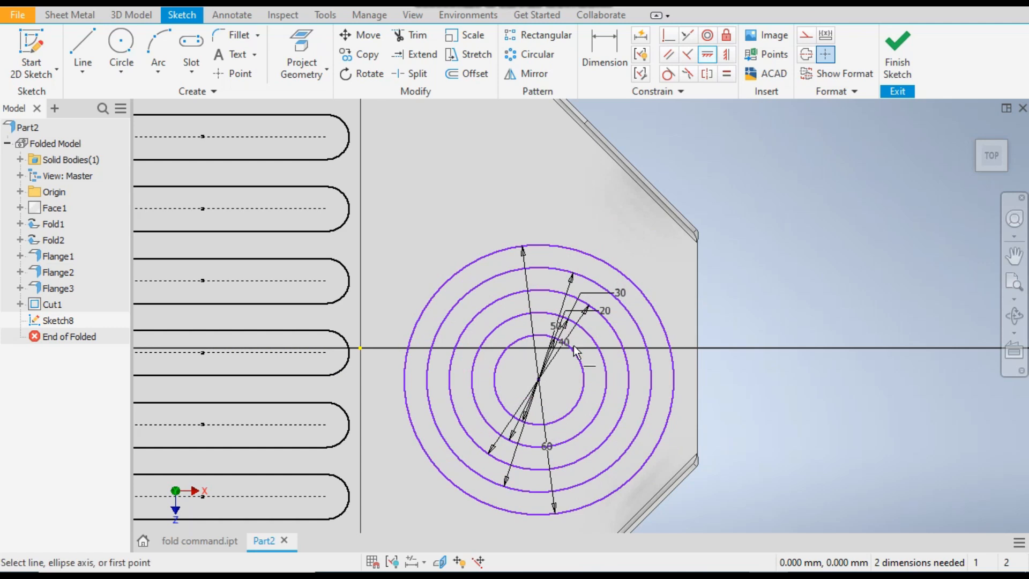
pyautogui.click(537, 381)
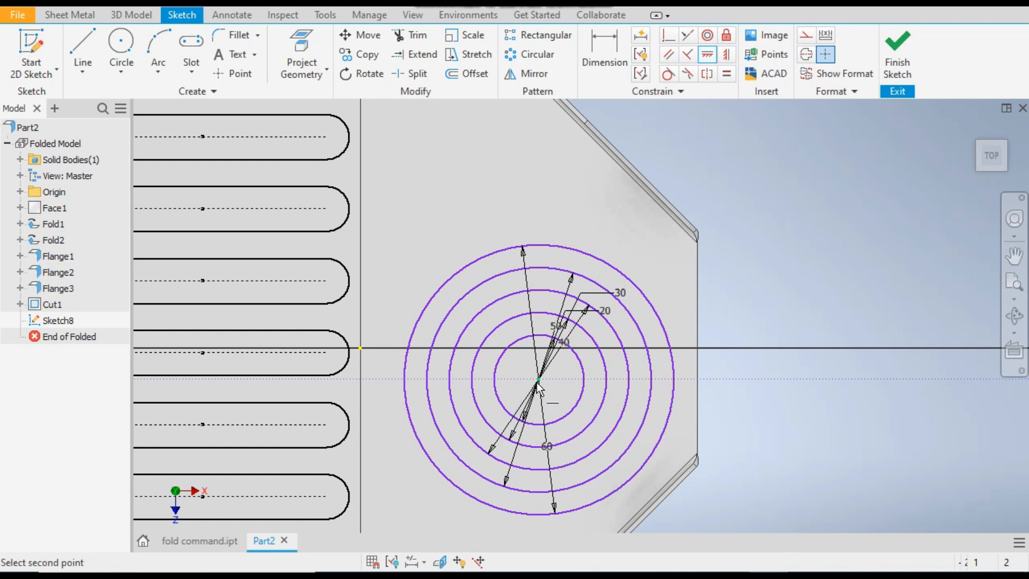
pyautogui.click(361, 348)
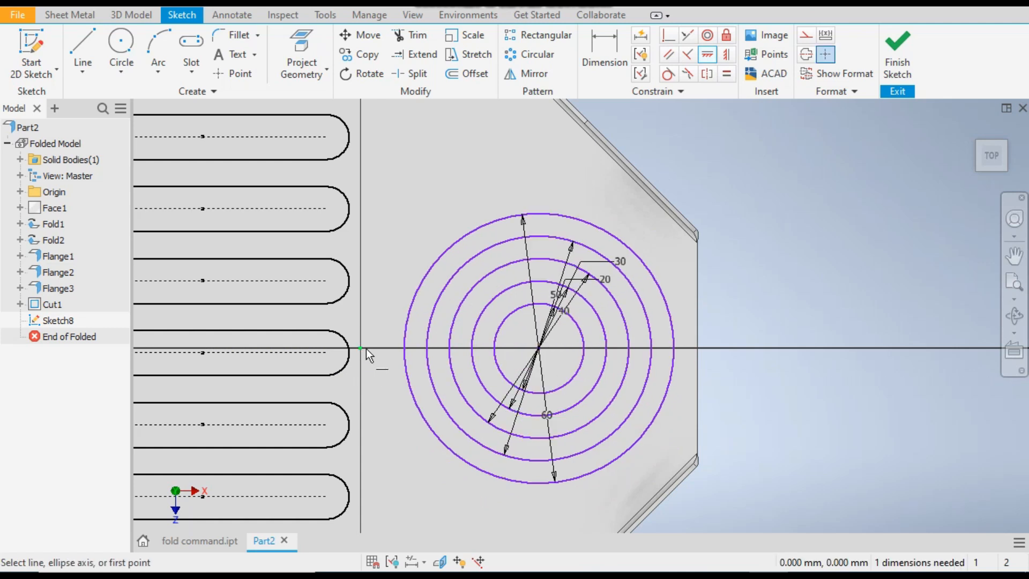
# Dimension the concentric circles' center 35 mm from the plate's narrow end edge
pyautogui.rightClick(778, 204)
pyautogui.click(837, 207)
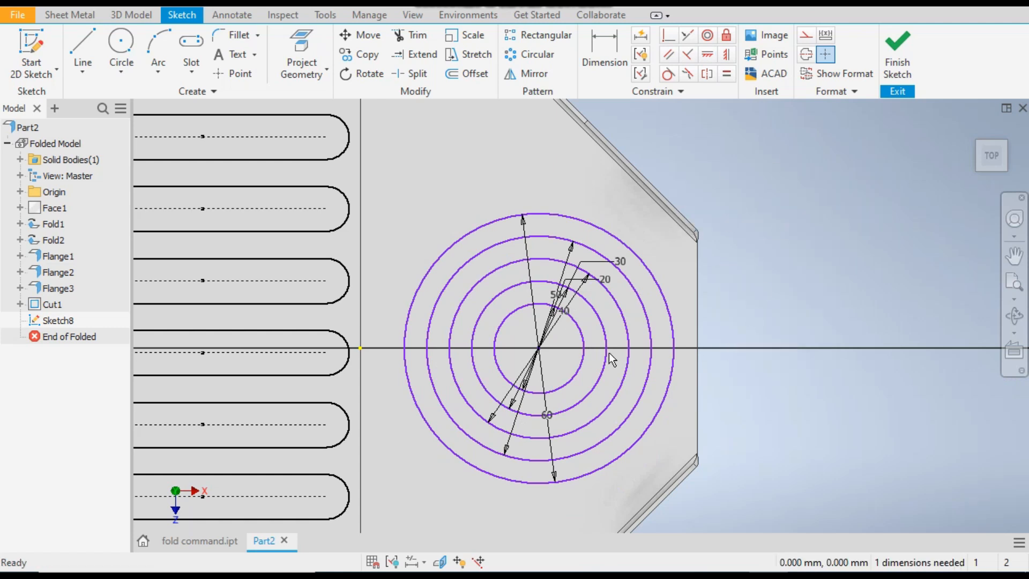
pyautogui.moveTo(539, 349)
pyautogui.mouseDown()
pyautogui.moveTo(729, 349)
pyautogui.moveTo(535, 348)
pyautogui.mouseUp()
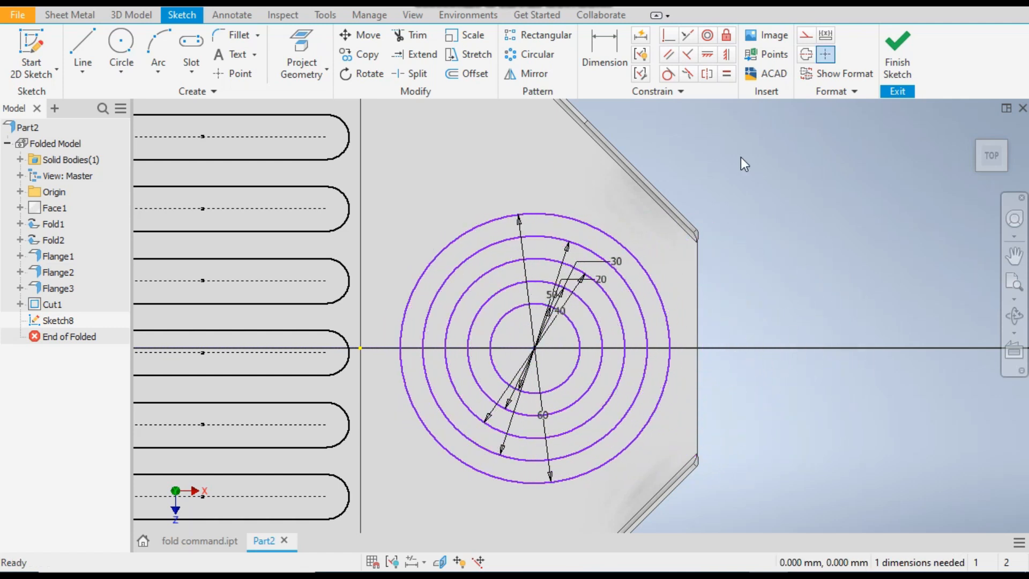
pyautogui.click(607, 40)
pyautogui.click(534, 349)
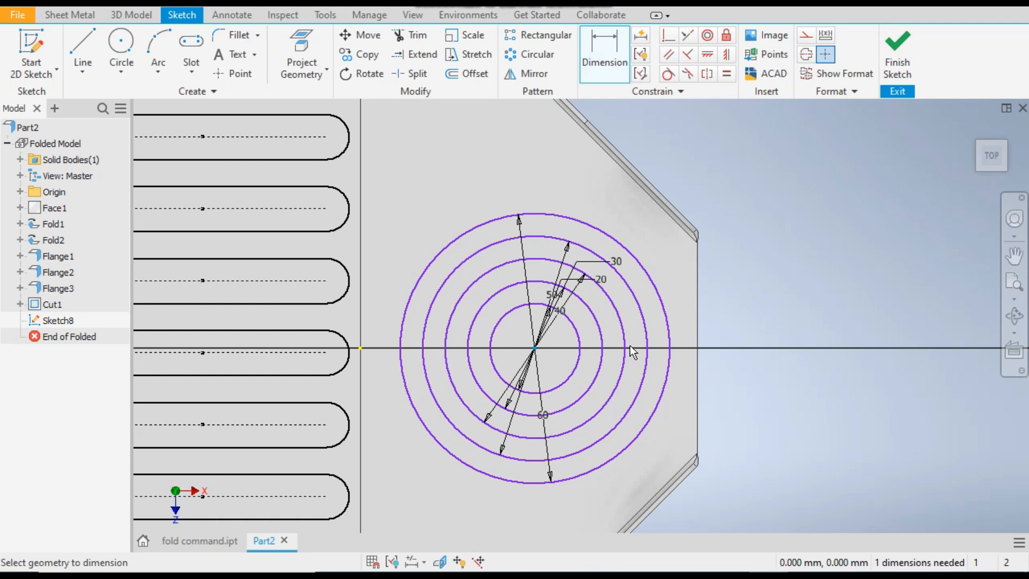
pyautogui.click(697, 361)
pyautogui.click(789, 290)
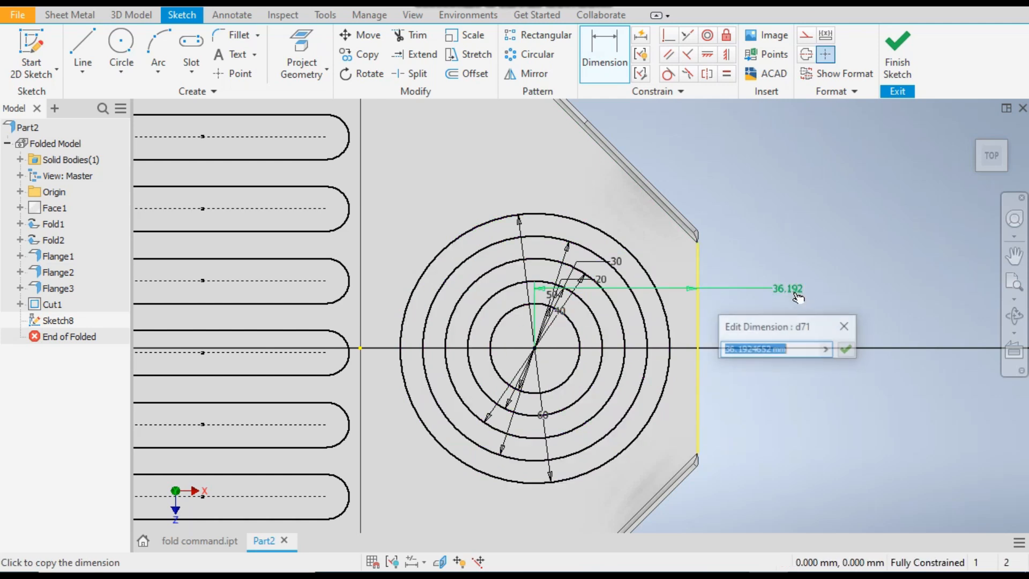
pyautogui.write('3')
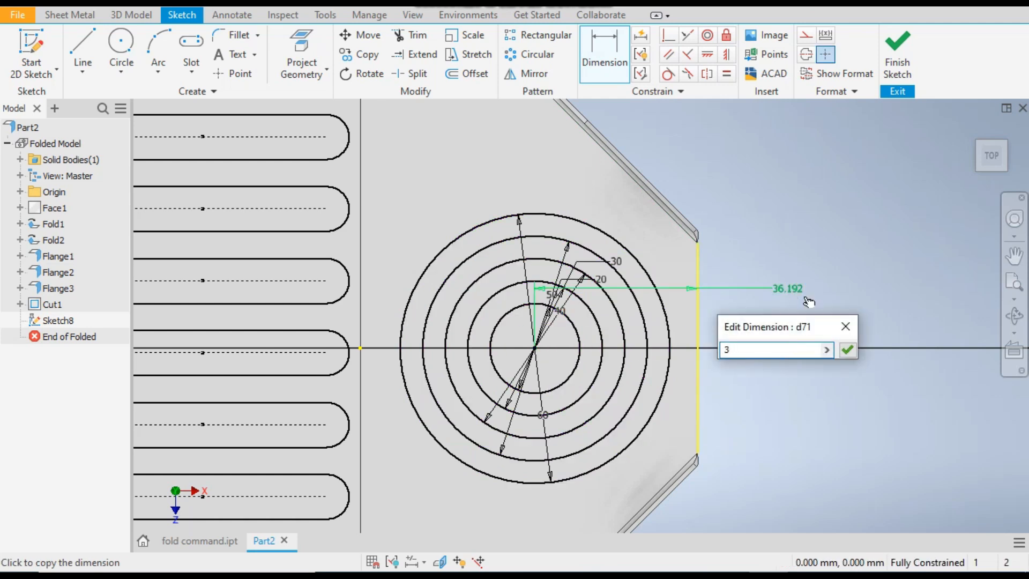
pyautogui.write('5')
pyautogui.press('Return')
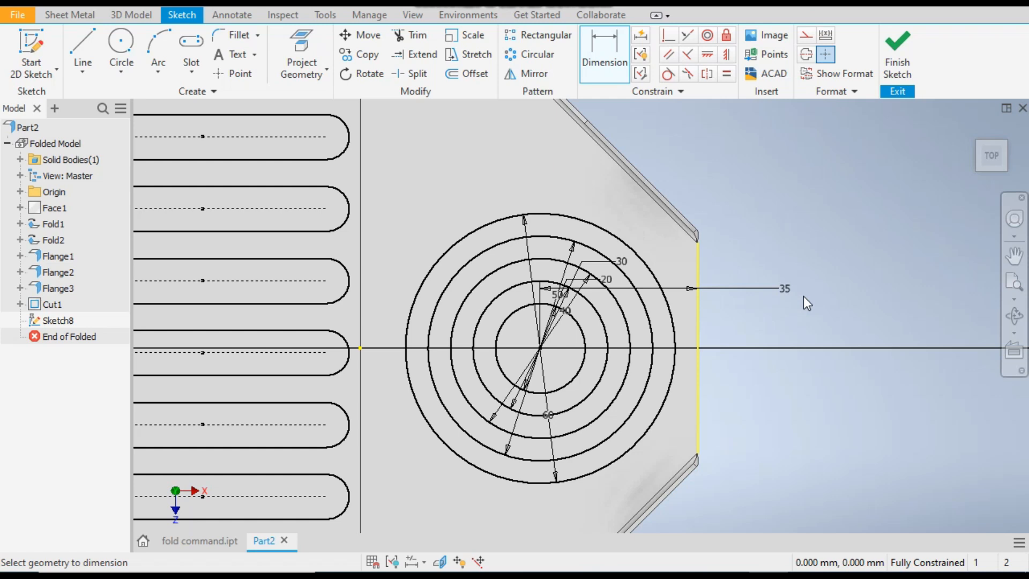
# Examine the circular vent's ribs in the fold command.ipt reference part and return to Part2
pyautogui.click(213, 542)
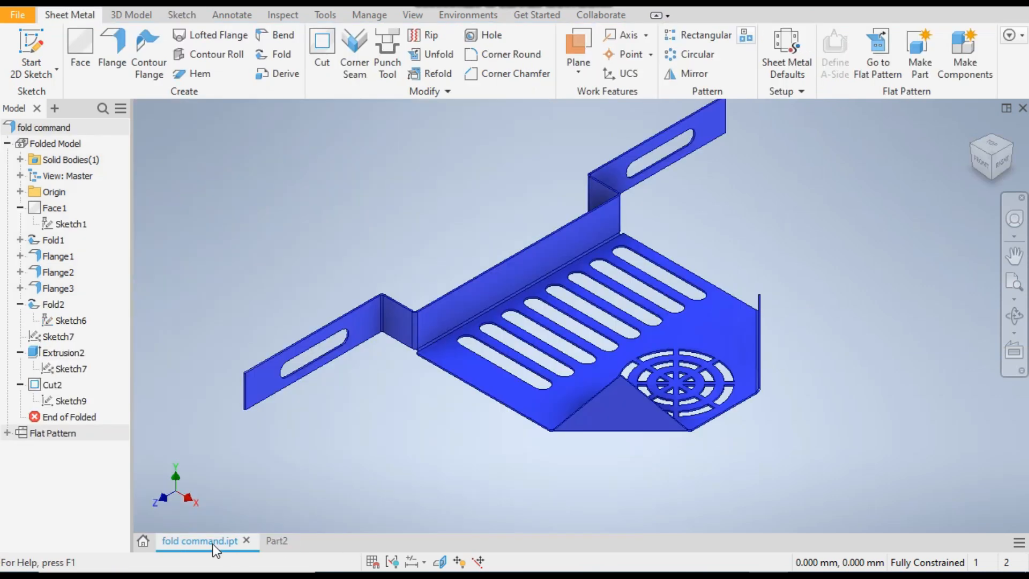
pyautogui.scroll(-2, 686, 413)
pyautogui.scroll(6, 691, 385)
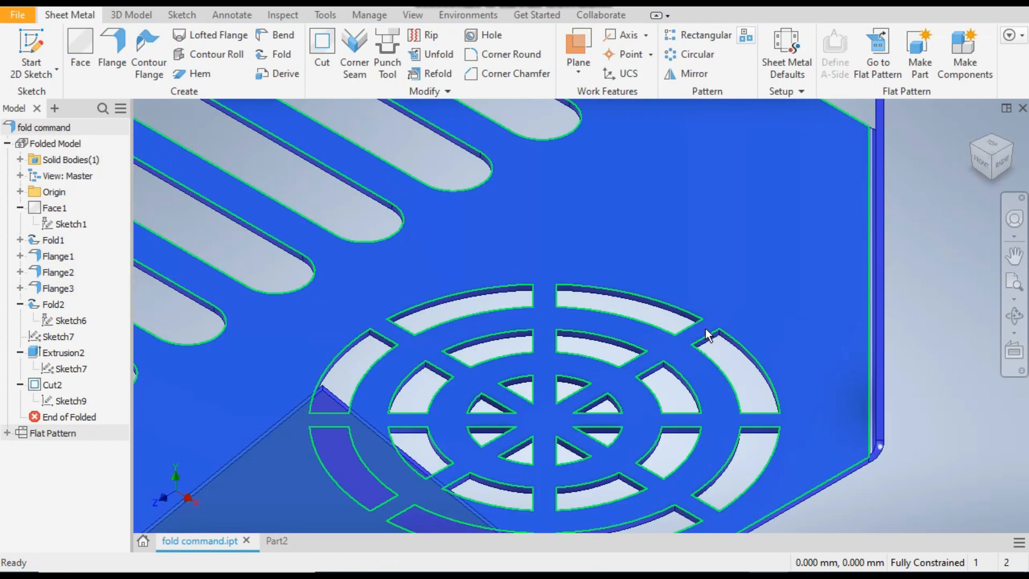
pyautogui.scroll(-3, 702, 338)
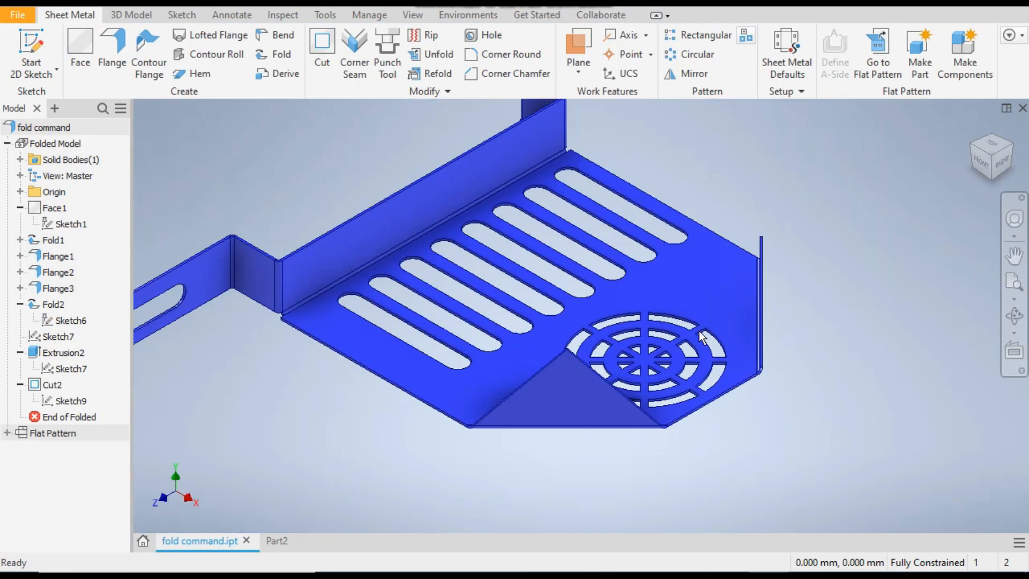
pyautogui.click(268, 539)
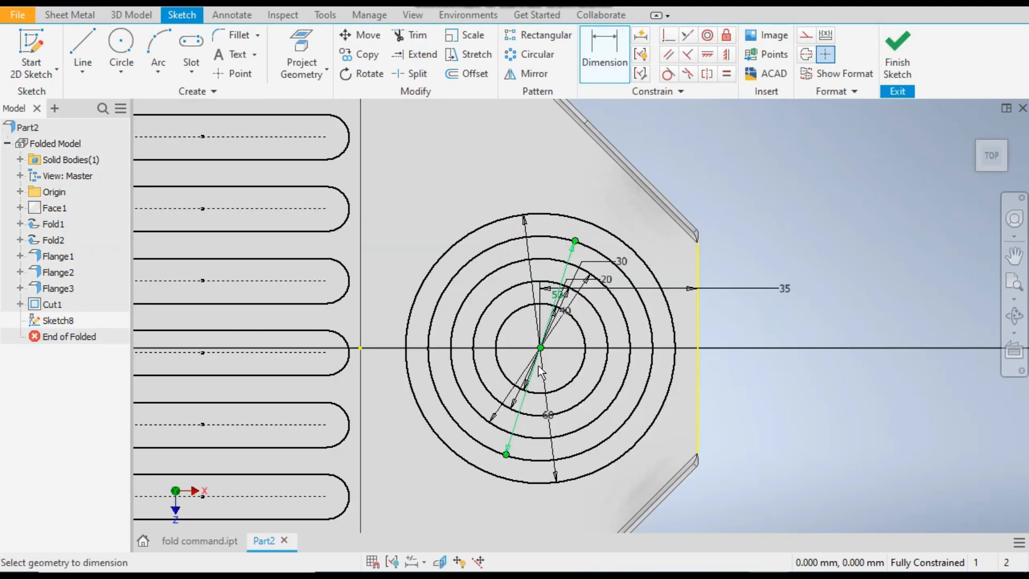
# Sketch a 60 mm vertical line across the outer circle, passing through the circles' center
pyautogui.click(88, 46)
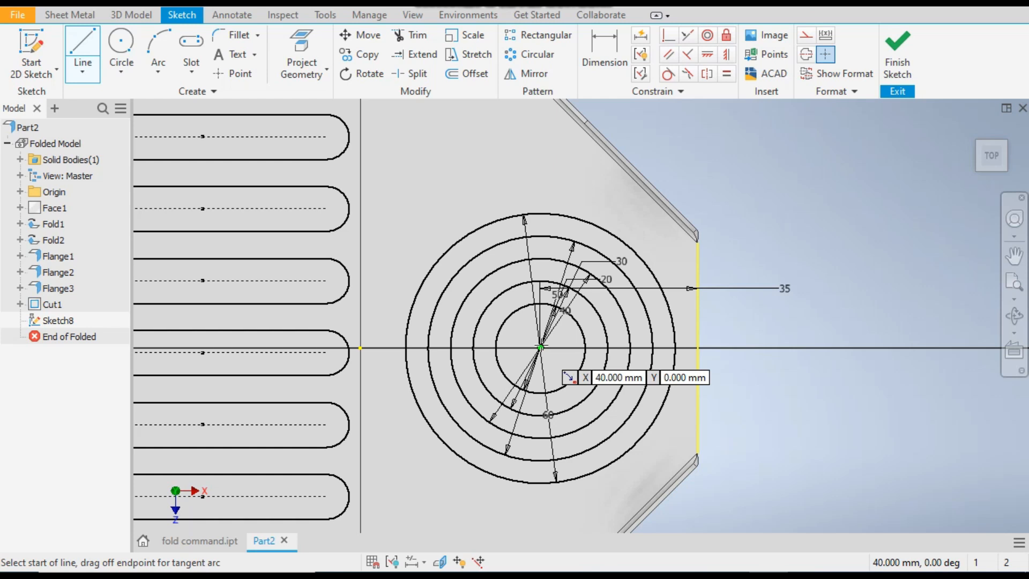
pyautogui.click(540, 216)
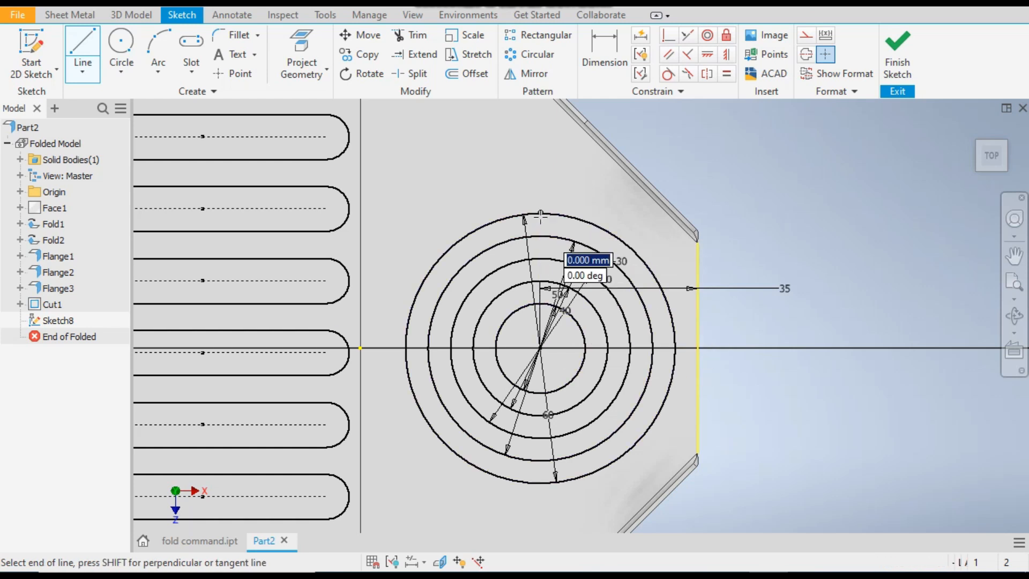
pyautogui.doubleClick(540, 483)
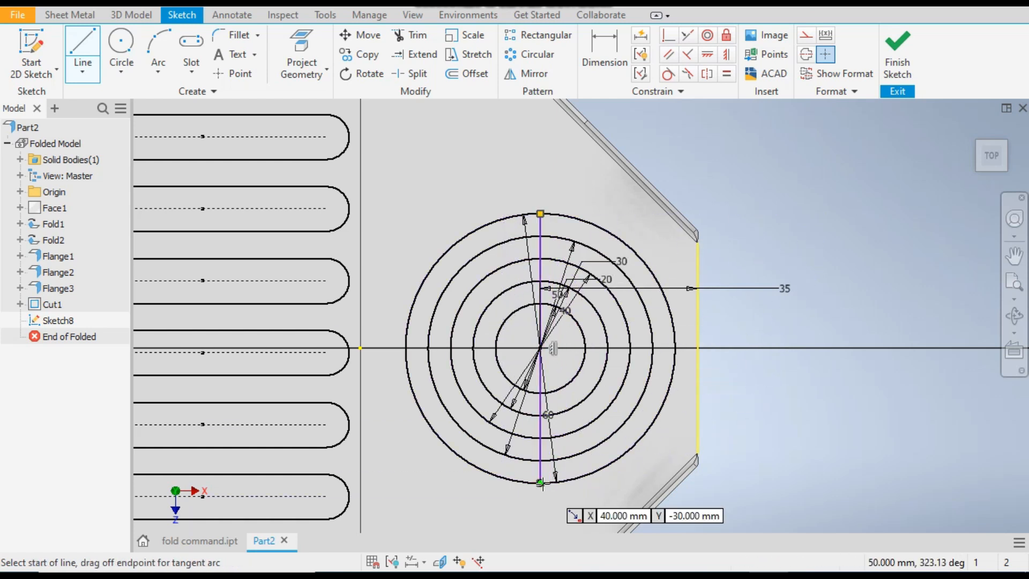
pyautogui.rightClick(737, 439)
pyautogui.click(780, 440)
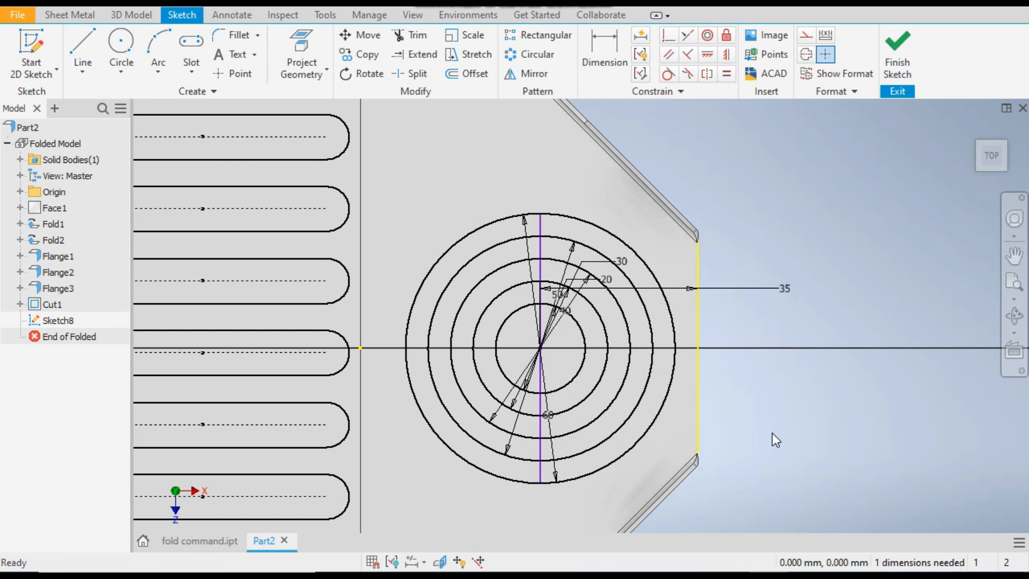
# Shift the vertical line sideways to test its freedom and constrain it coincident with the circles' center
pyautogui.moveTo(551, 250)
pyautogui.mouseDown()
pyautogui.moveTo(569, 250)
pyautogui.moveTo(535, 250)
pyautogui.moveTo(554, 250)
pyautogui.mouseUp()
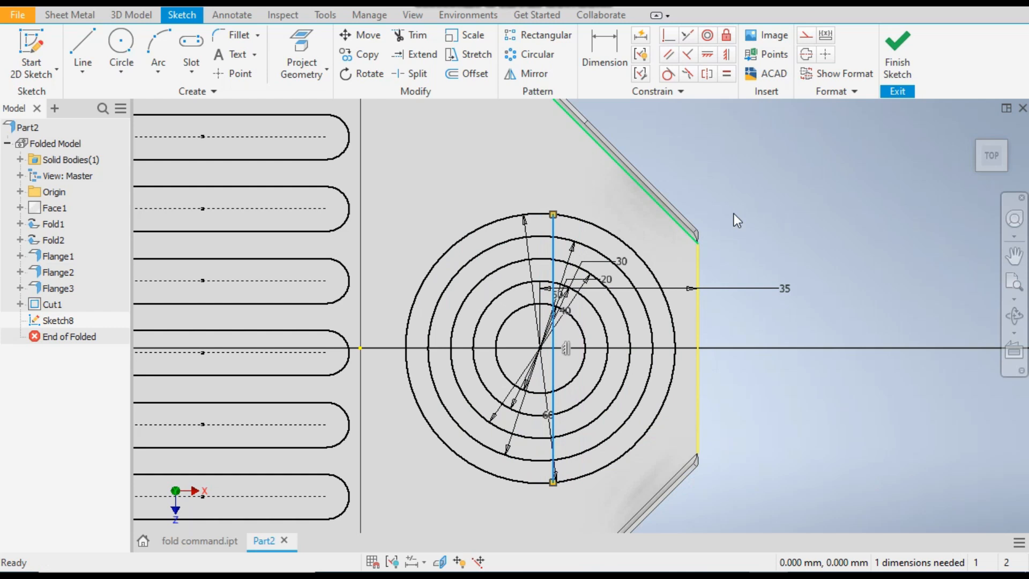
pyautogui.click(795, 203)
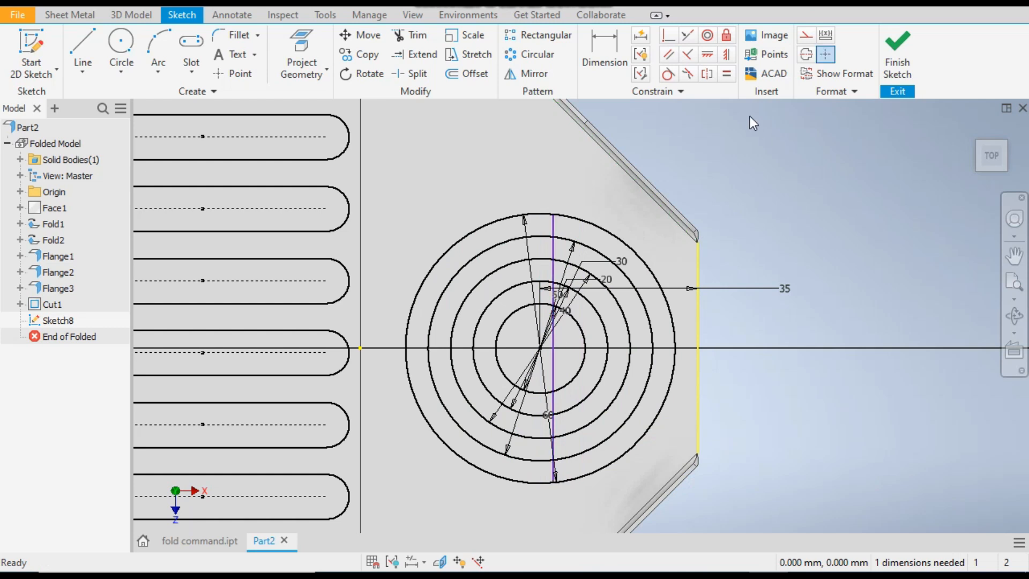
pyautogui.click(667, 37)
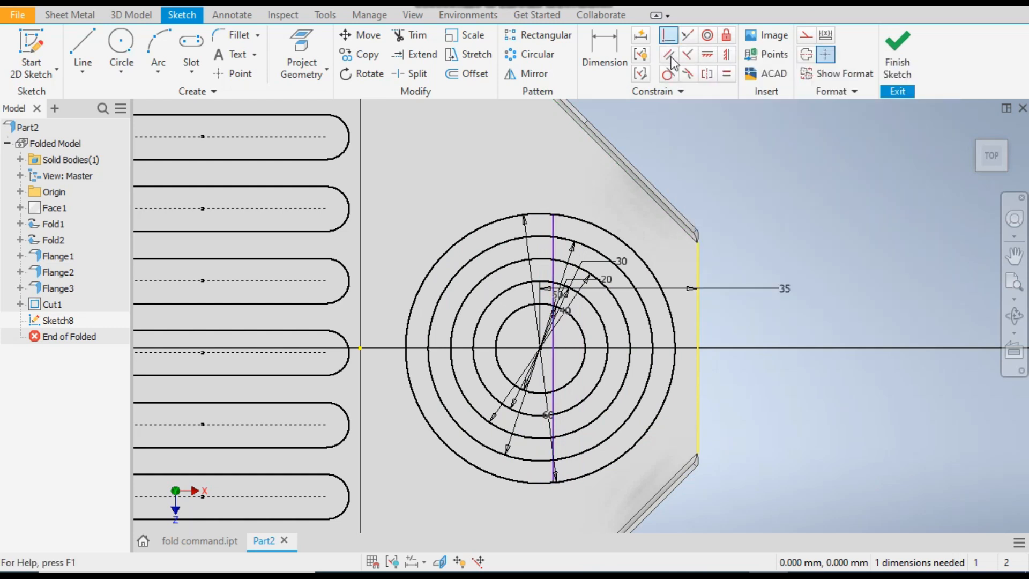
pyautogui.click(557, 338)
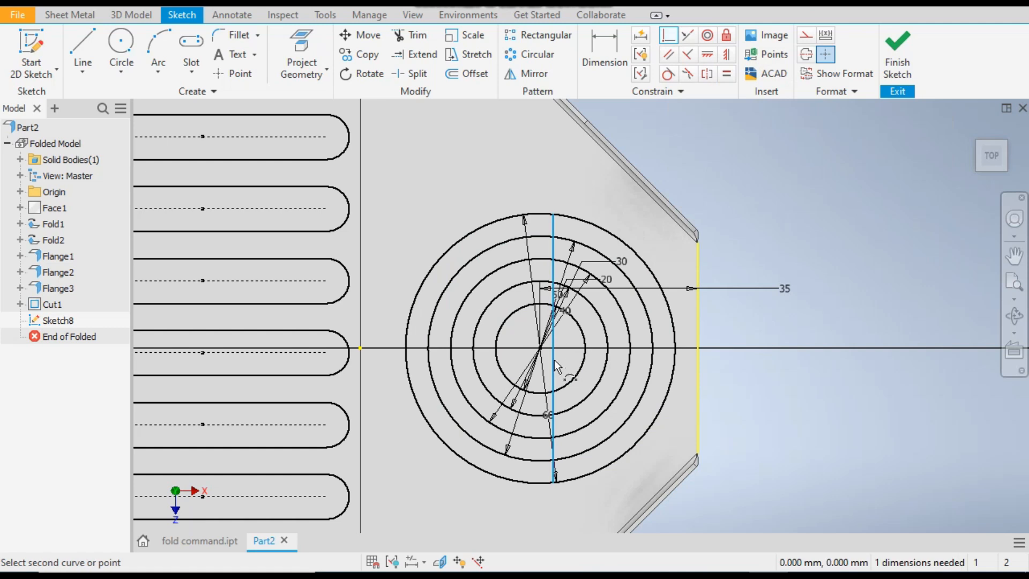
pyautogui.click(539, 348)
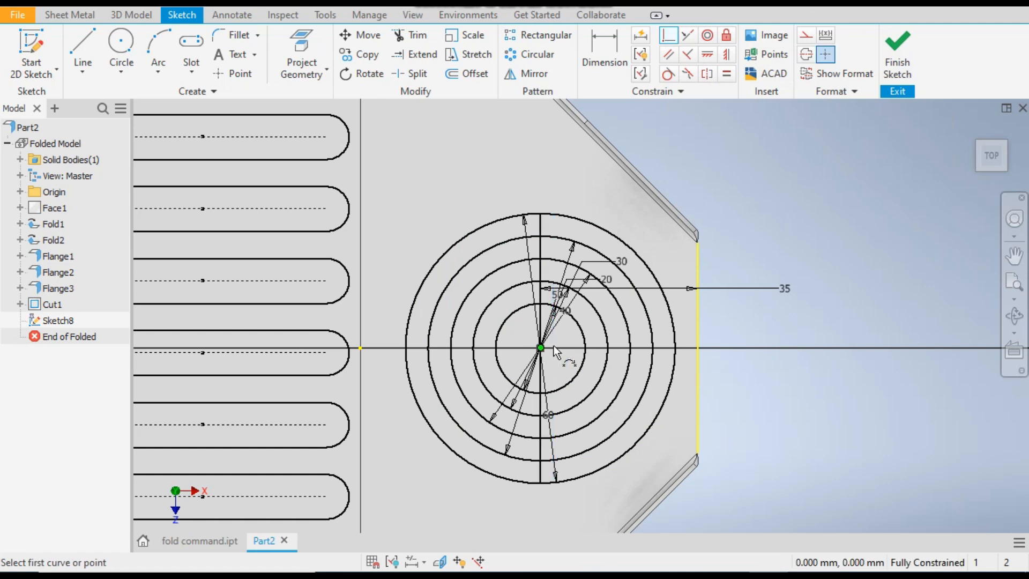
pyautogui.rightClick(769, 209)
pyautogui.press('Escape')
pyautogui.rightClick(809, 213)
pyautogui.click(852, 215)
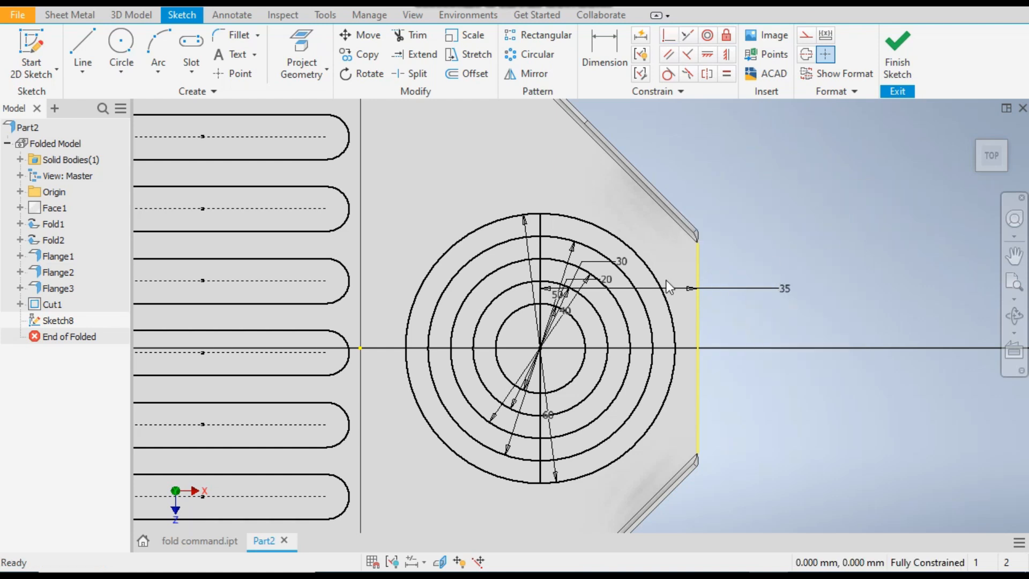
# Convert the vertical line to construction geometry and undo the conversion
pyautogui.rightClick(542, 227)
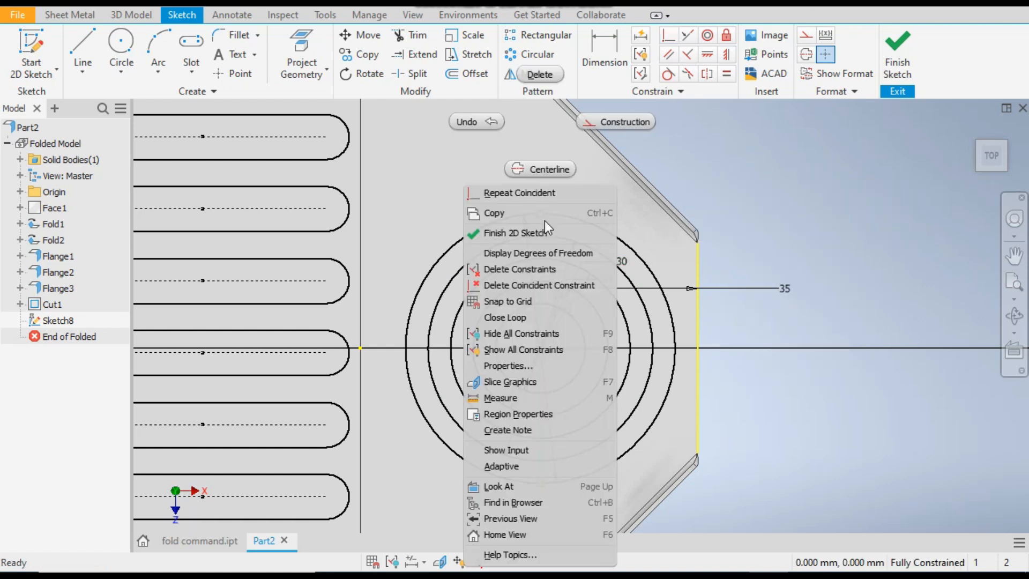
pyautogui.click(607, 123)
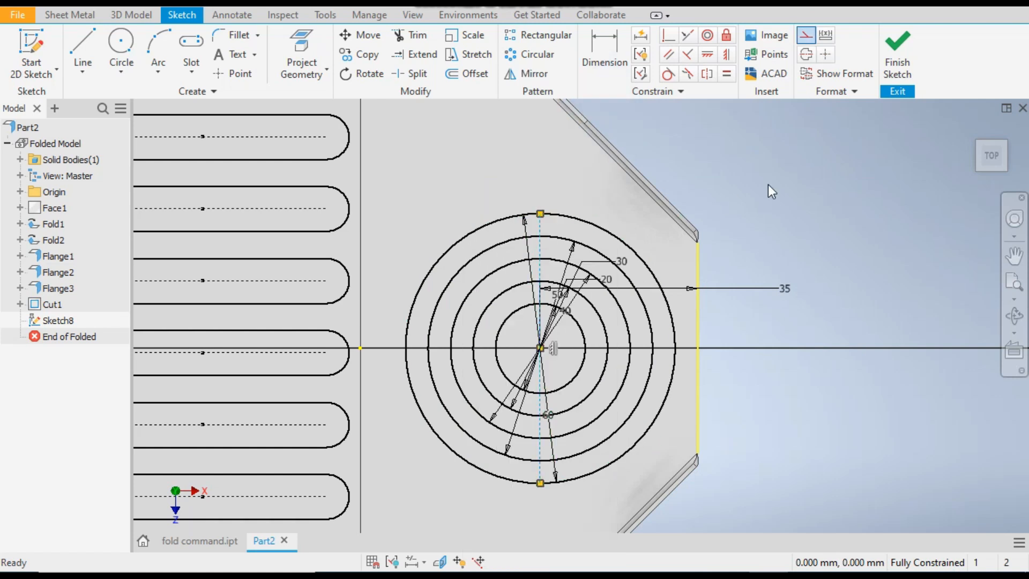
pyautogui.press('Escape')
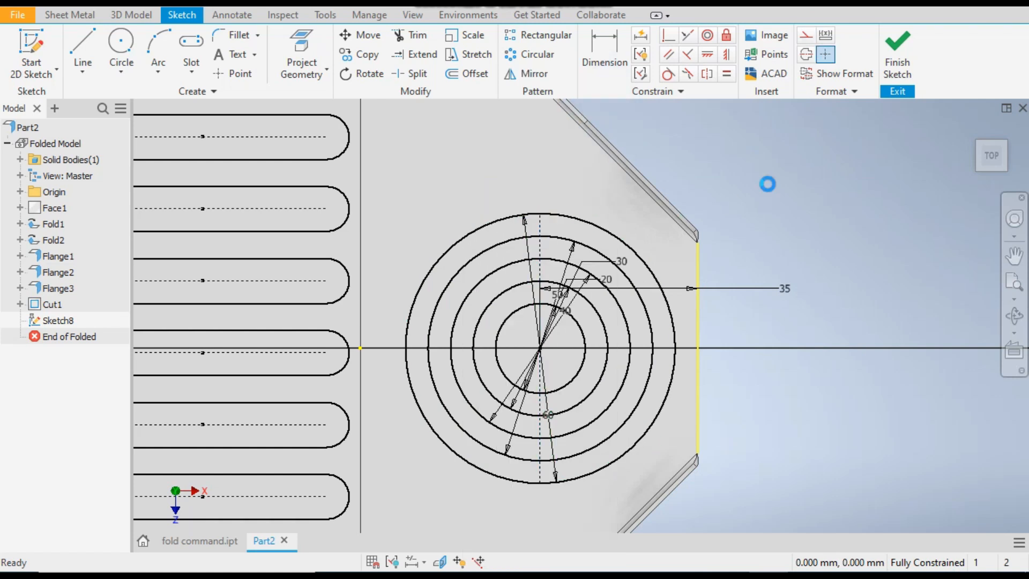
pyautogui.hotkey('ctrl', 'z')
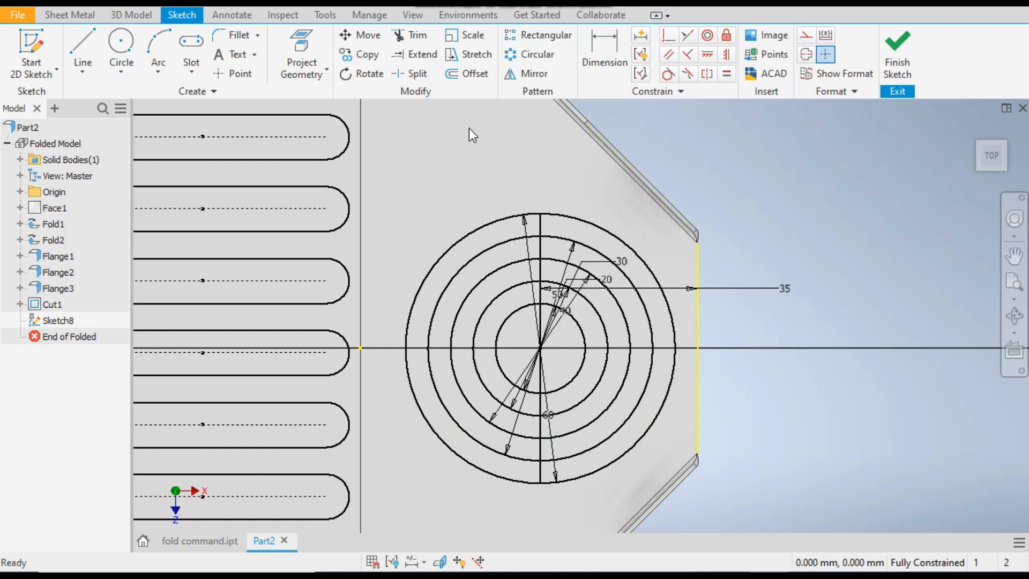
# Offset the vertical center line 1.5 mm to each side and finish the Offset command
pyautogui.click(472, 74)
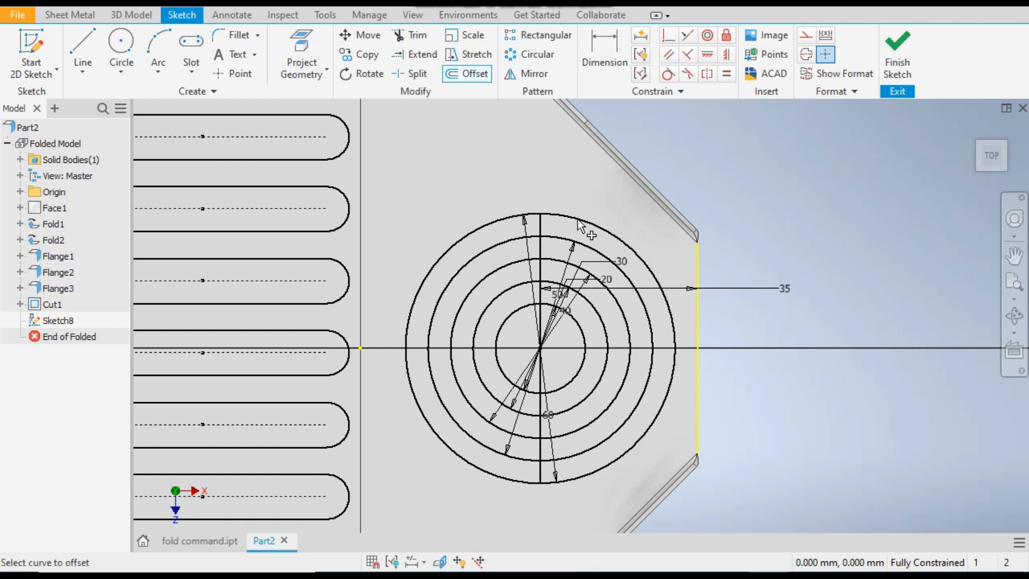
pyautogui.click(541, 227)
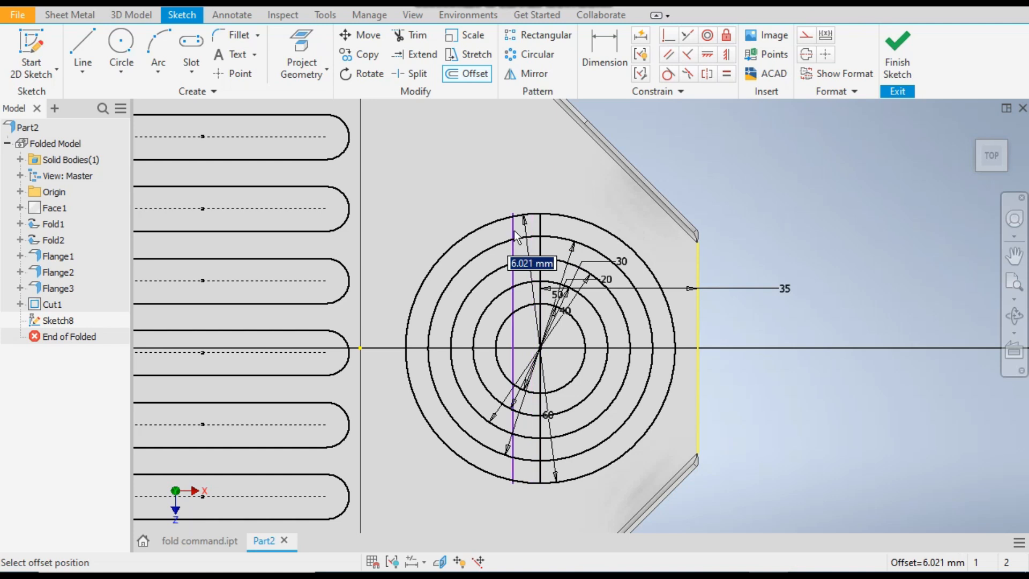
pyautogui.write('5')
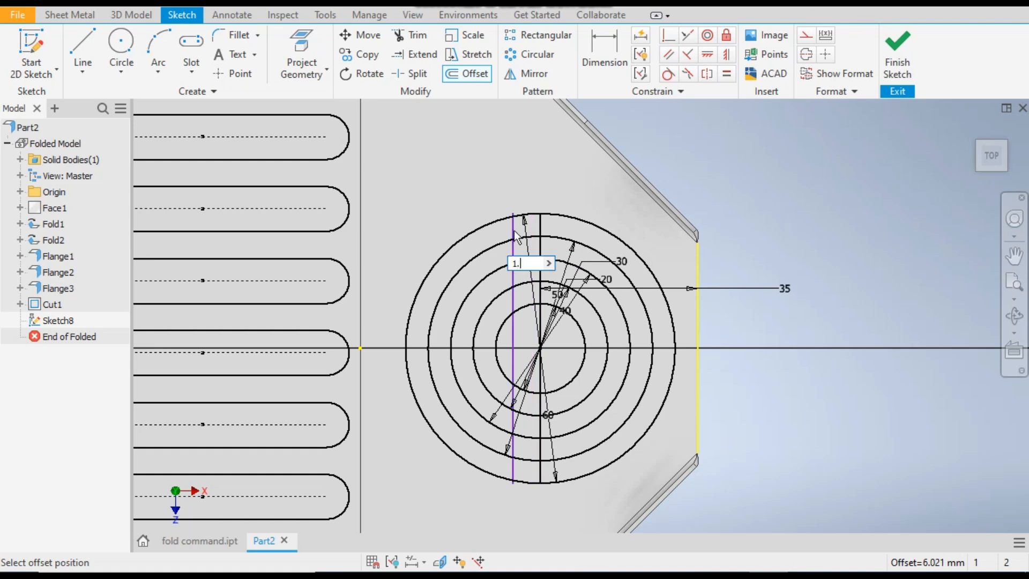
pyautogui.press('Return')
pyautogui.scroll(3, 530, 231)
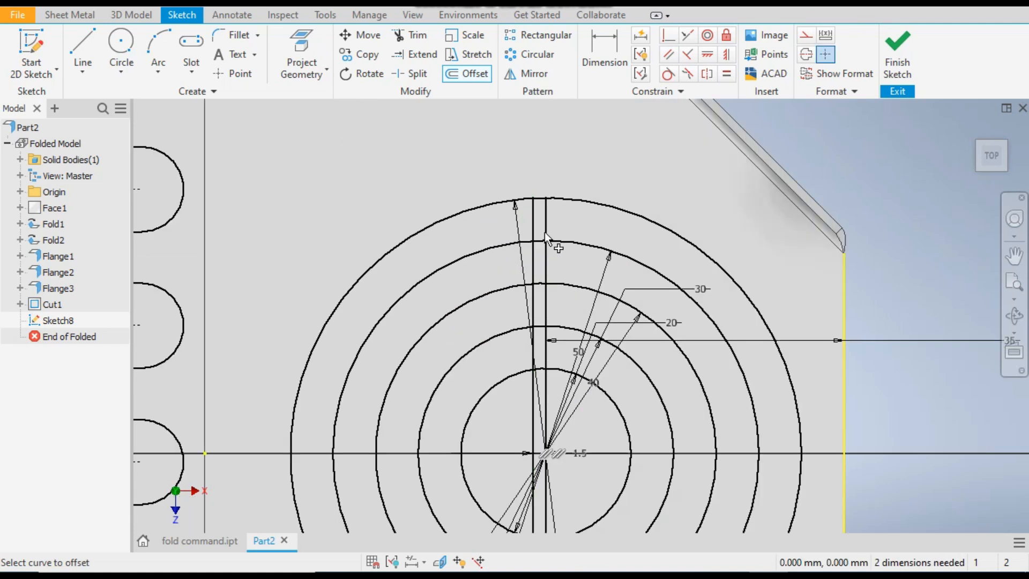
pyautogui.click(546, 232)
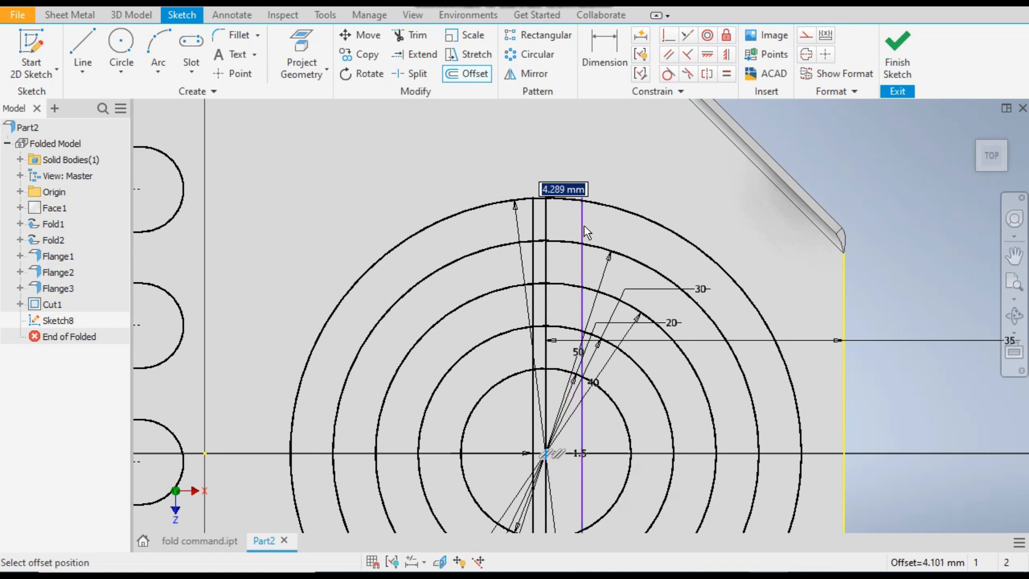
pyautogui.write('1.5')
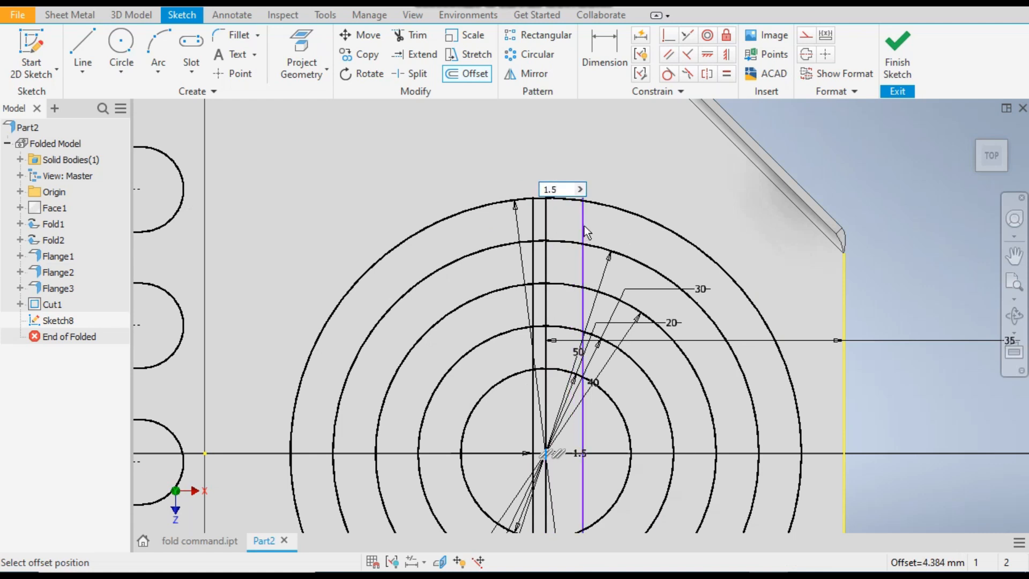
pyautogui.press('Return')
pyautogui.scroll(-2, 487, 123)
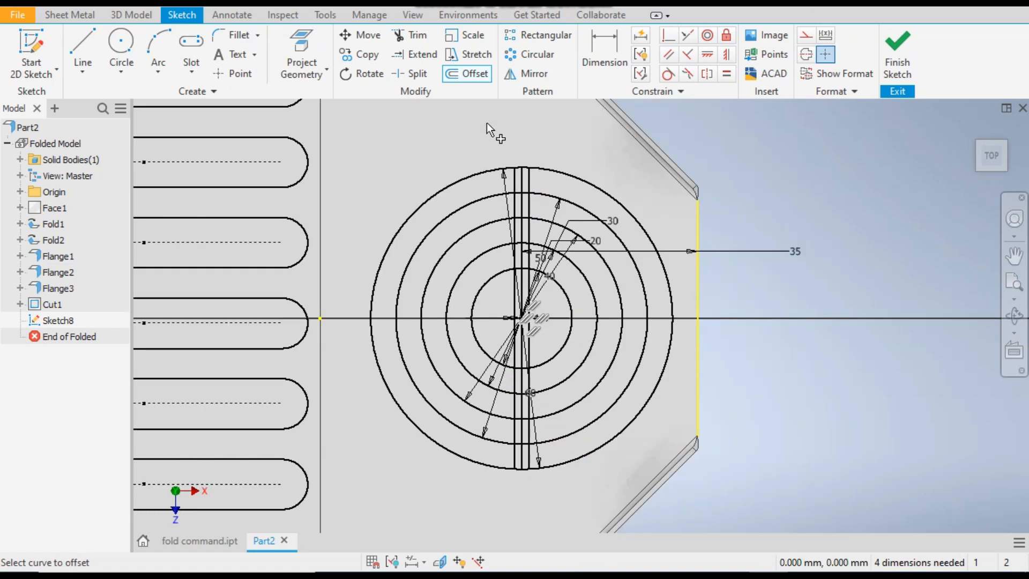
pyautogui.rightClick(533, 133)
pyautogui.click(578, 133)
pyautogui.scroll(3, 529, 160)
pyautogui.click(516, 192)
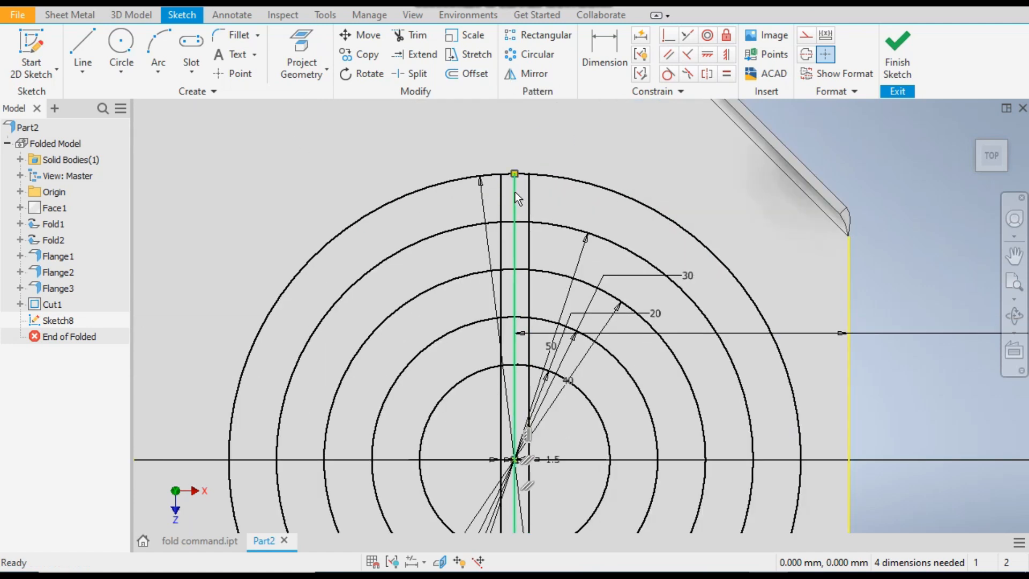
pyautogui.press('o')
pyautogui.rightClick(515, 192)
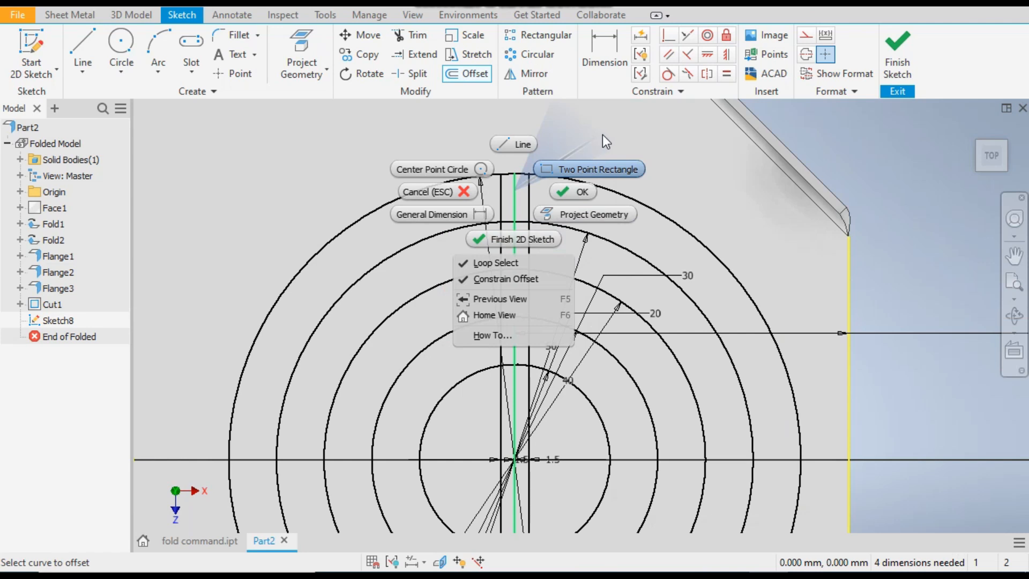
pyautogui.click(830, 118)
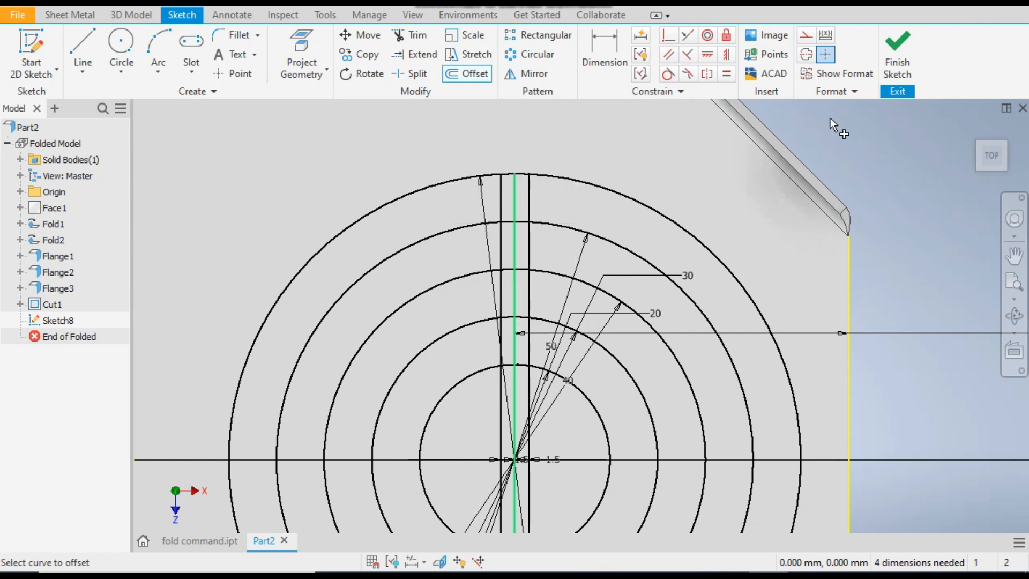
pyautogui.click(517, 190)
pyautogui.rightClick(519, 191)
pyautogui.click(561, 192)
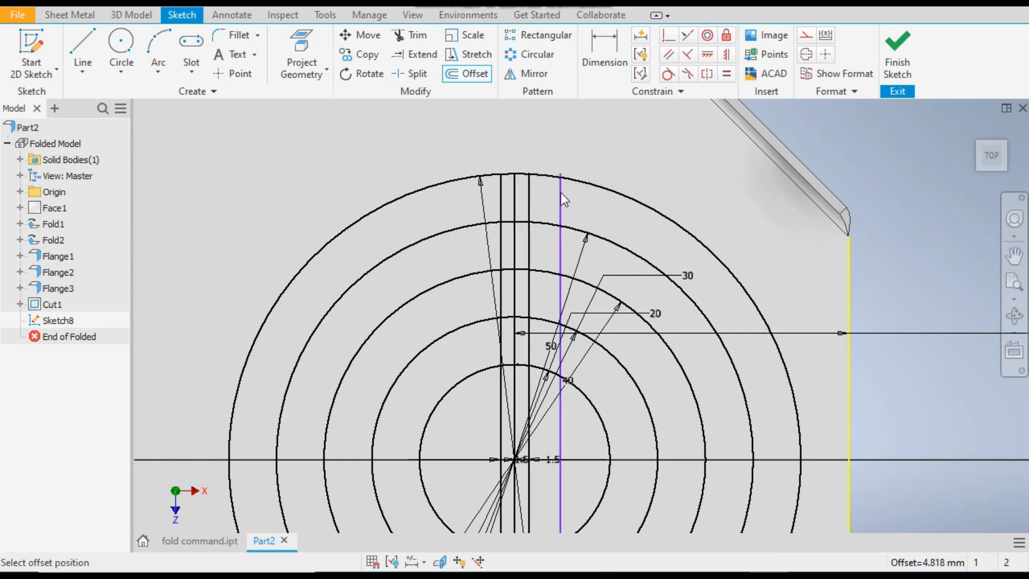
# Convert the vertical center line between the two offset lines to construction geometry
pyautogui.rightClick(518, 192)
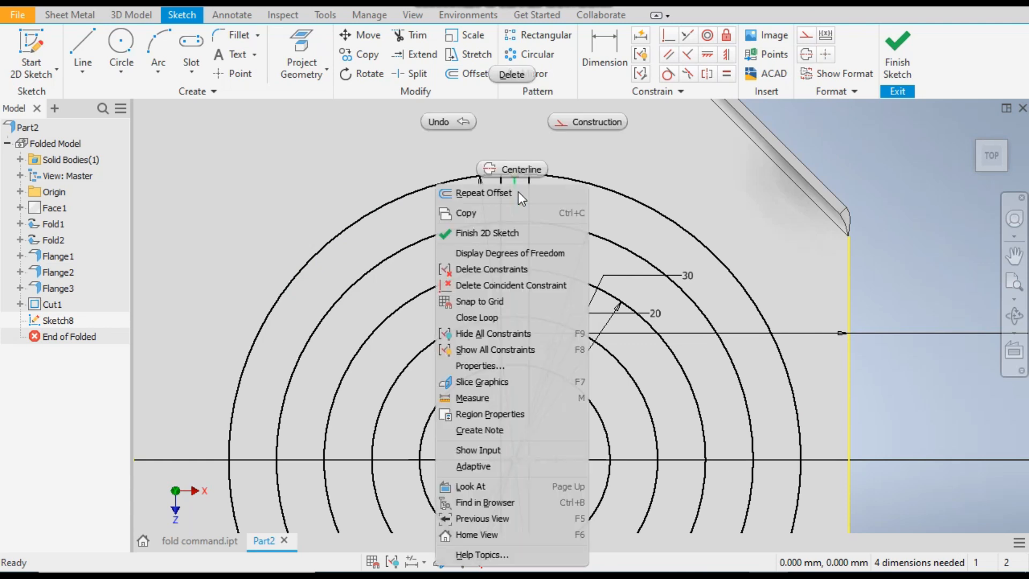
pyautogui.click(591, 122)
pyautogui.scroll(-5, 575, 192)
pyautogui.scroll(4, 713, 203)
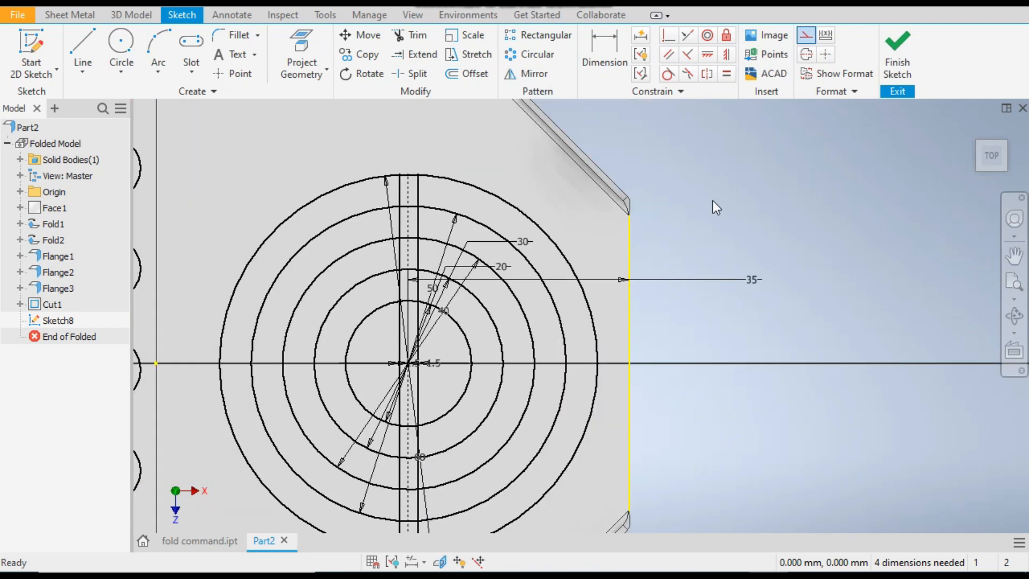
pyautogui.scroll(-3, 748, 186)
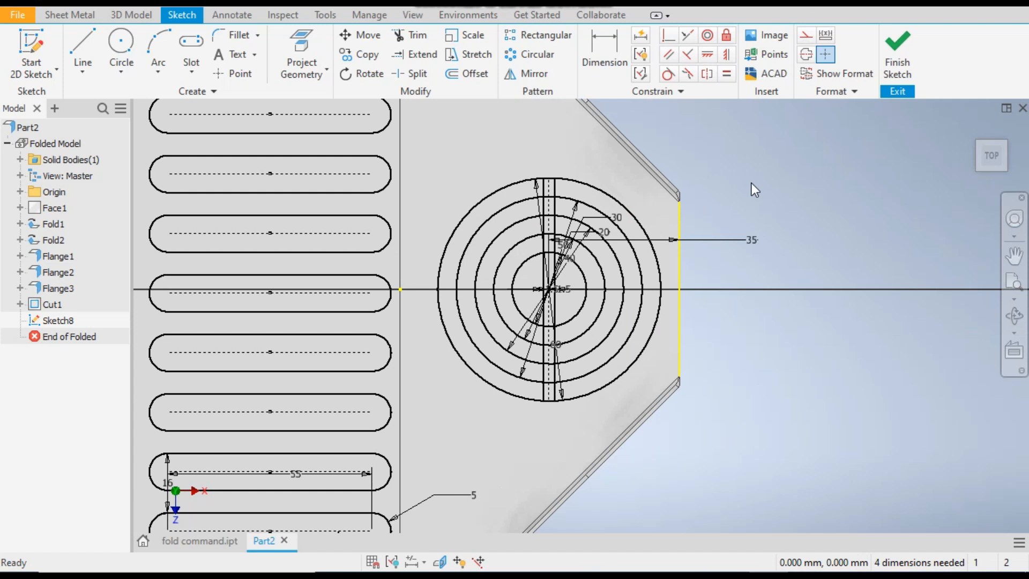
# Circular-pattern the two offset lines about the outer circle's center with 8 instances over 360 deg, and finish the sketch
pyautogui.click(531, 54)
pyautogui.scroll(4, 562, 194)
pyautogui.click(492, 156)
pyautogui.click(531, 156)
pyautogui.scroll(-4, 555, 147)
pyautogui.scroll(-6, 555, 153)
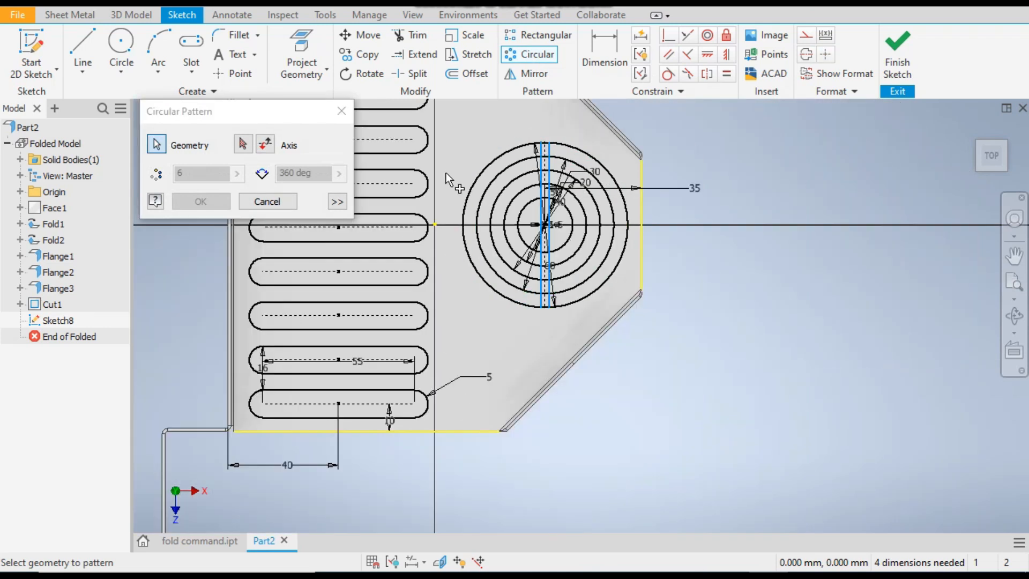
pyautogui.scroll(7, 538, 145)
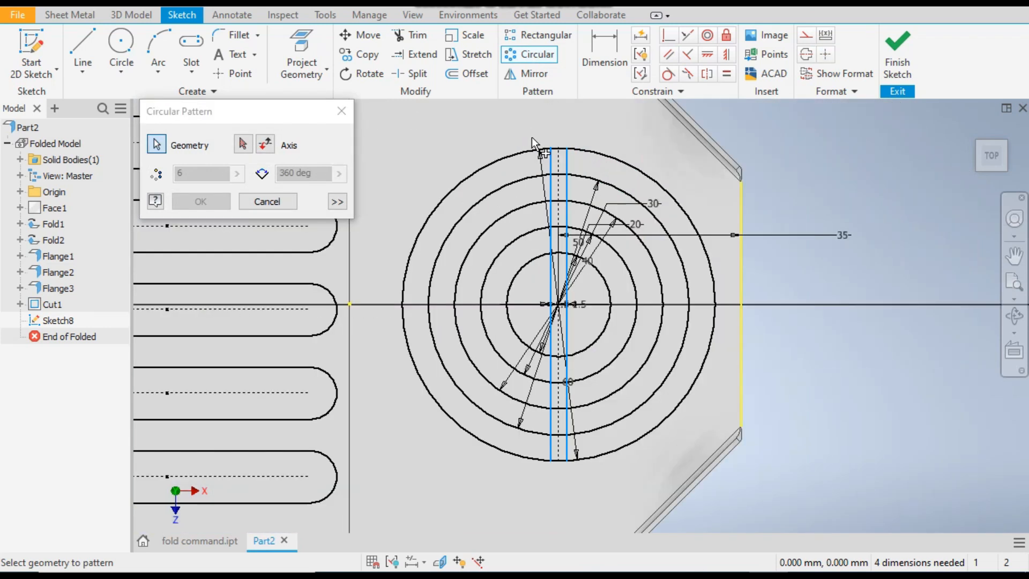
pyautogui.click(244, 145)
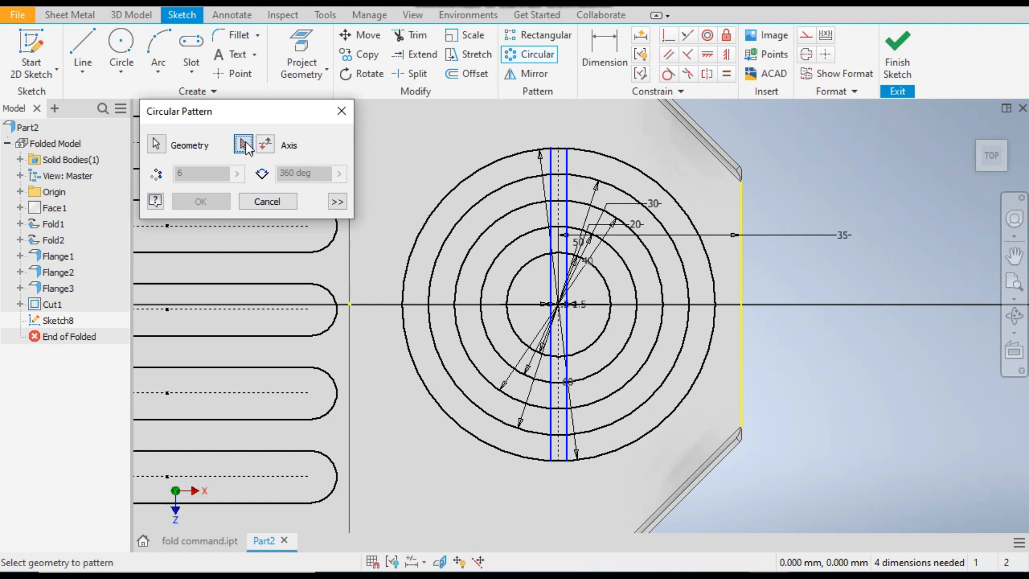
pyautogui.click(648, 175)
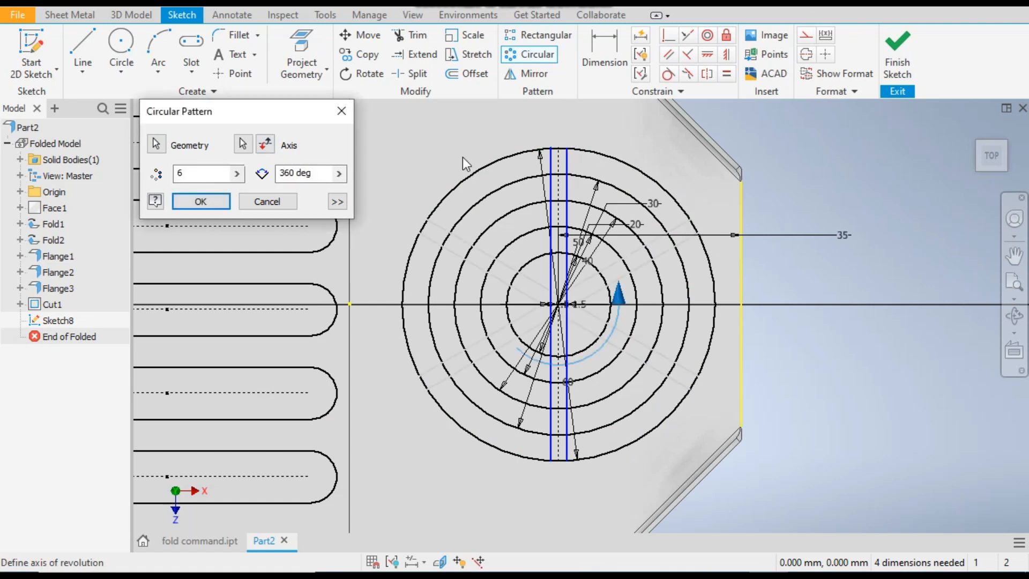
pyautogui.doubleClick(178, 178)
pyautogui.write('8')
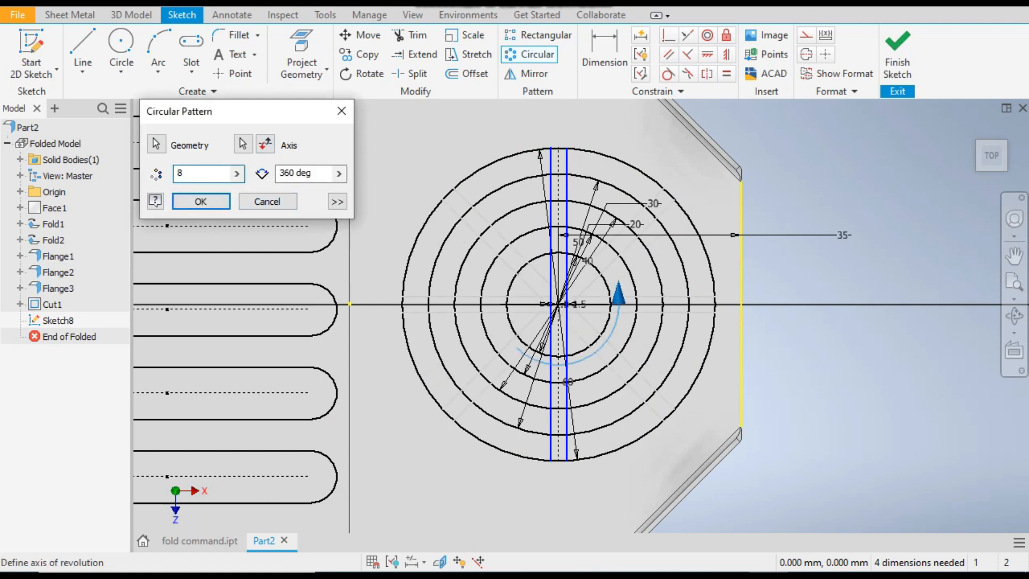
pyautogui.click(195, 202)
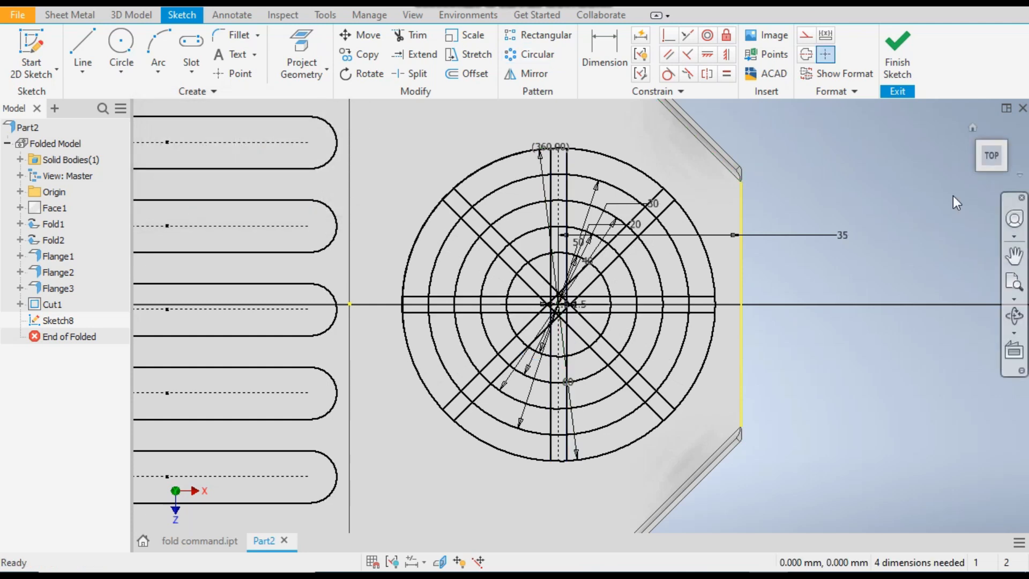
pyautogui.click(888, 48)
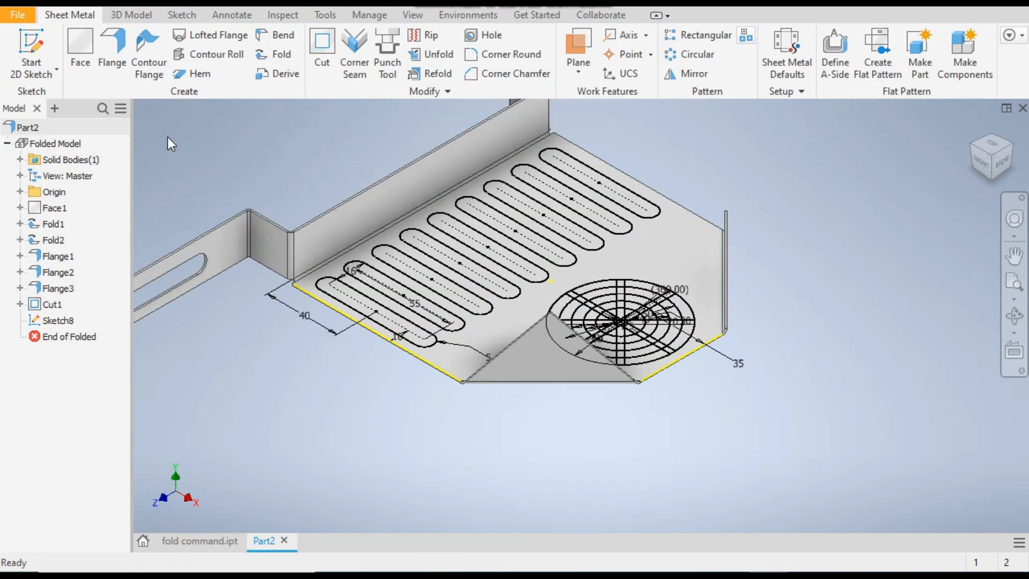
# Start the Extrude command for the circular vent sketch
pyautogui.click(132, 16)
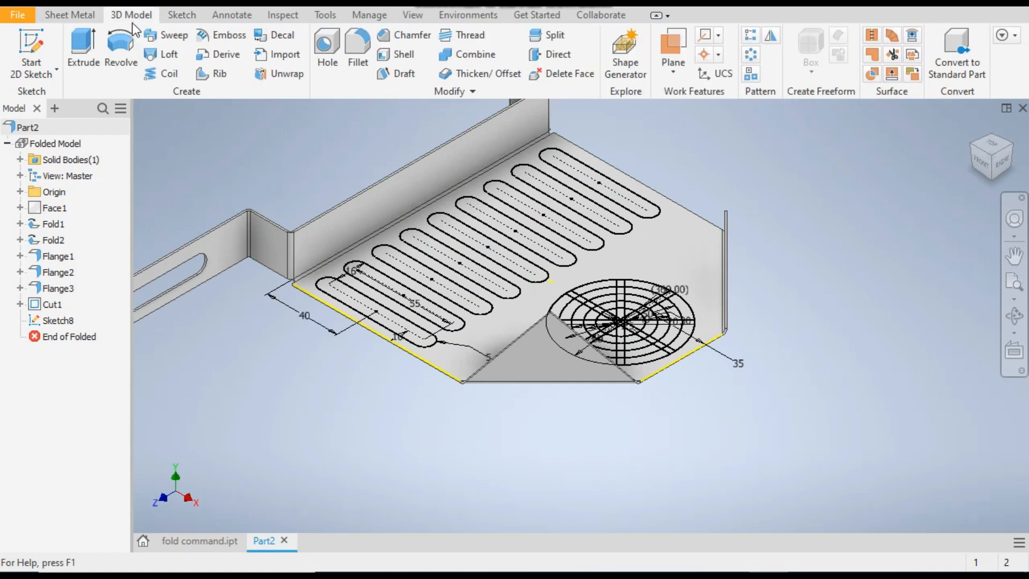
pyautogui.click(80, 47)
pyautogui.scroll(3, 628, 304)
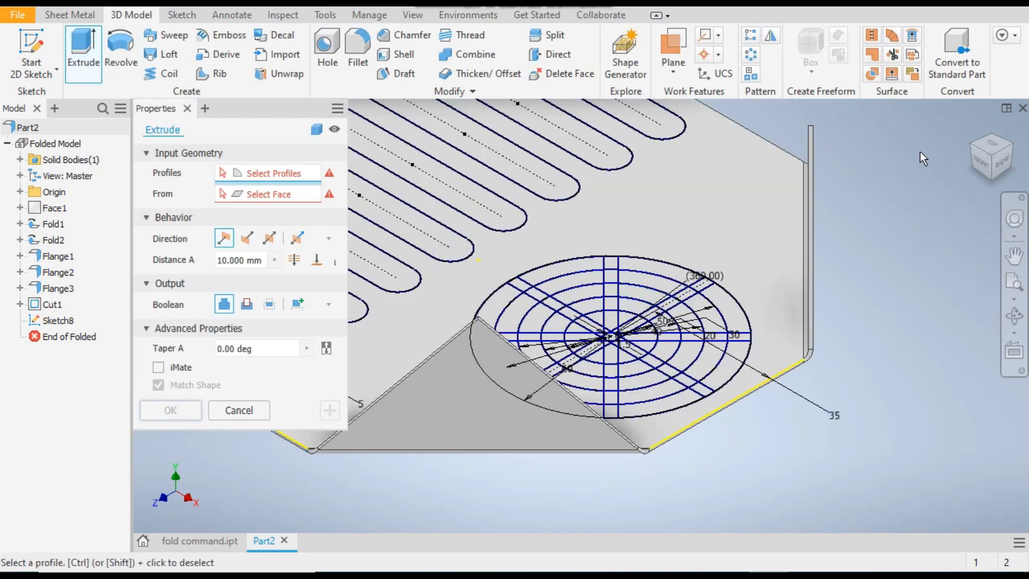
pyautogui.click(993, 145)
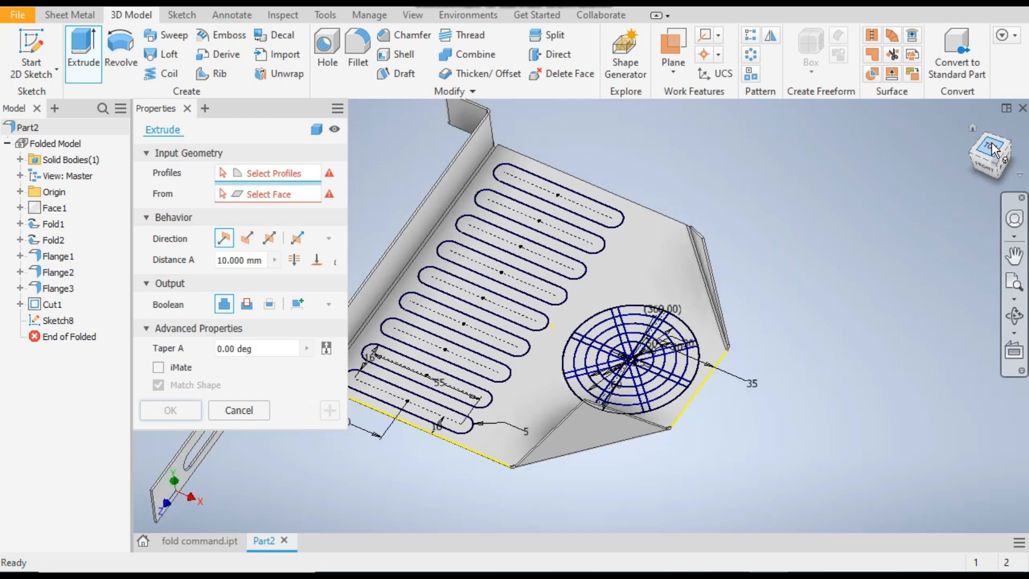
pyautogui.scroll(5, 577, 327)
pyautogui.scroll(-3, 439, 130)
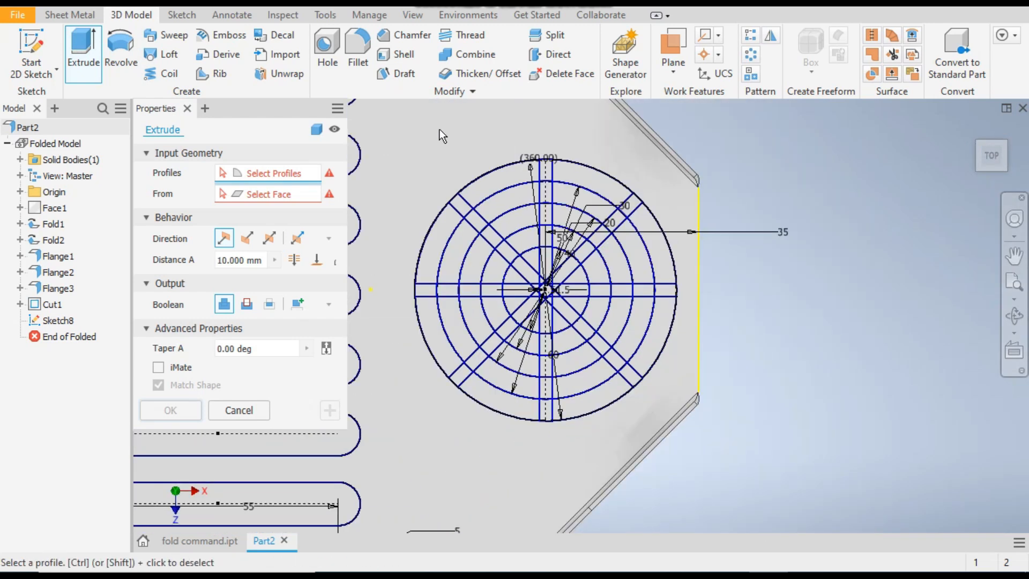
pyautogui.click(516, 203)
pyautogui.scroll(3, 529, 201)
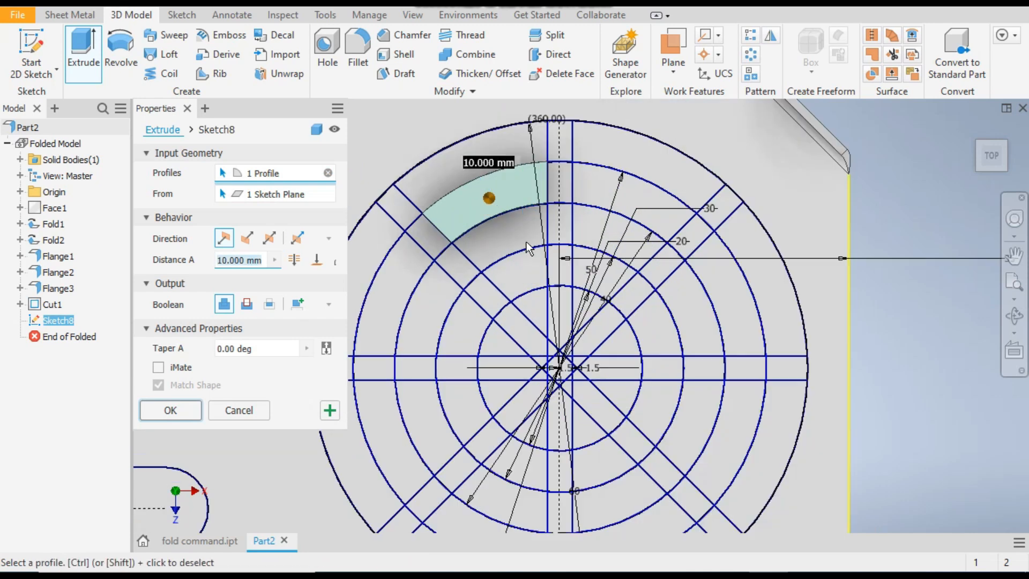
pyautogui.click(523, 268)
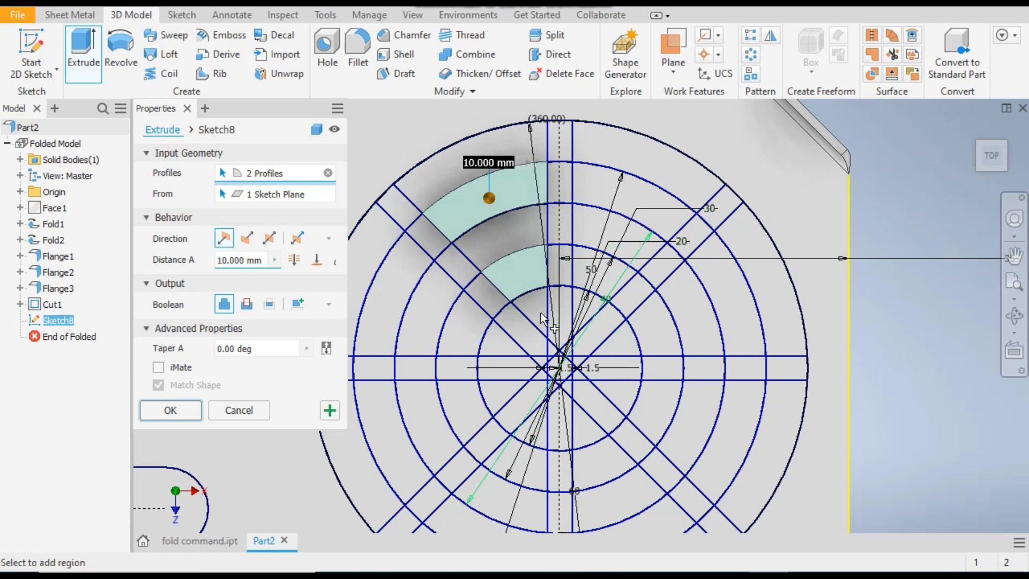
pyautogui.click(517, 275)
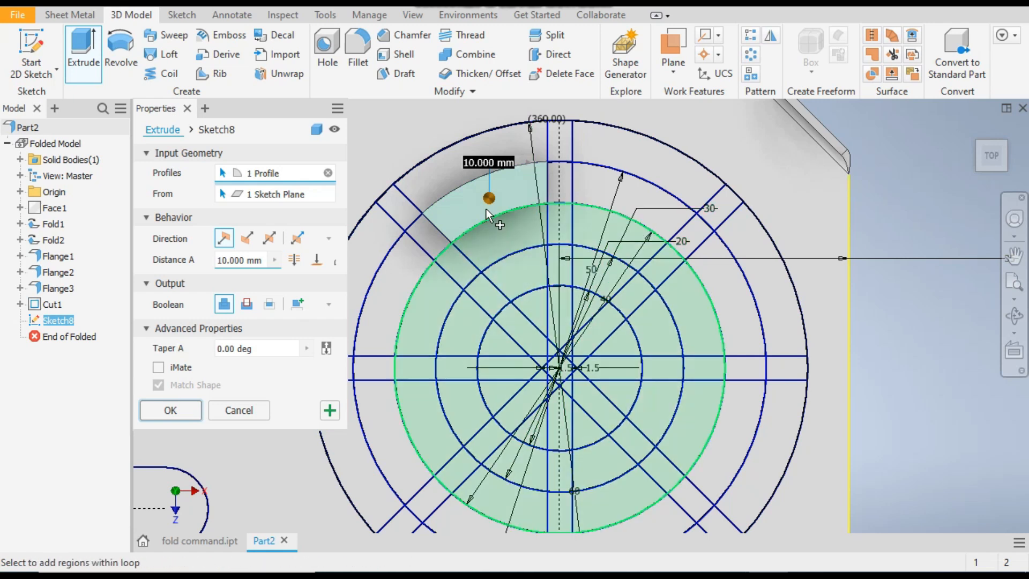
pyautogui.click(486, 207)
# Select the outermost, third and innermost ring segments in the vent's two upper-left sectors as extrude profiles
pyautogui.click(458, 170)
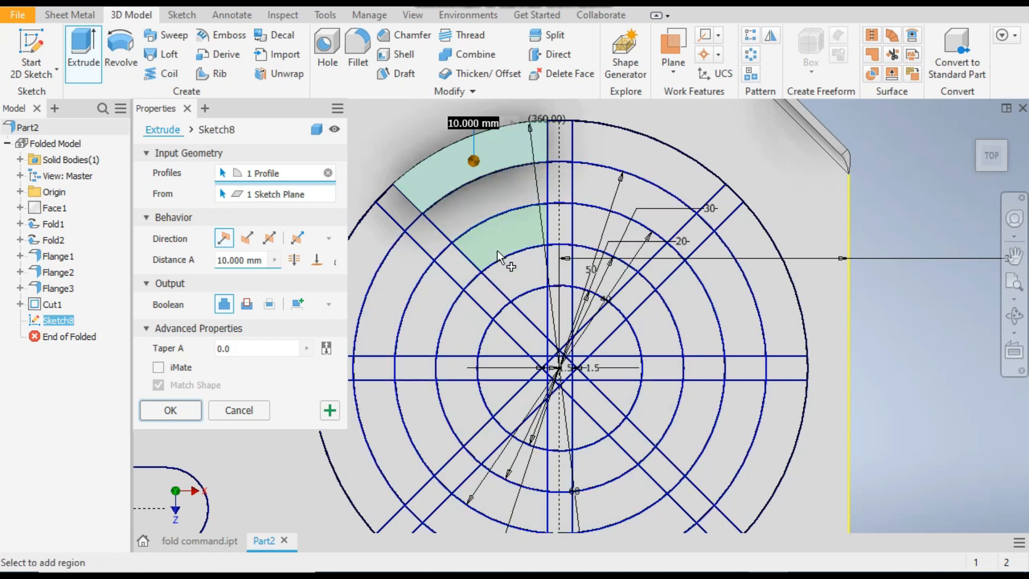
pyautogui.click(496, 237)
pyautogui.click(536, 303)
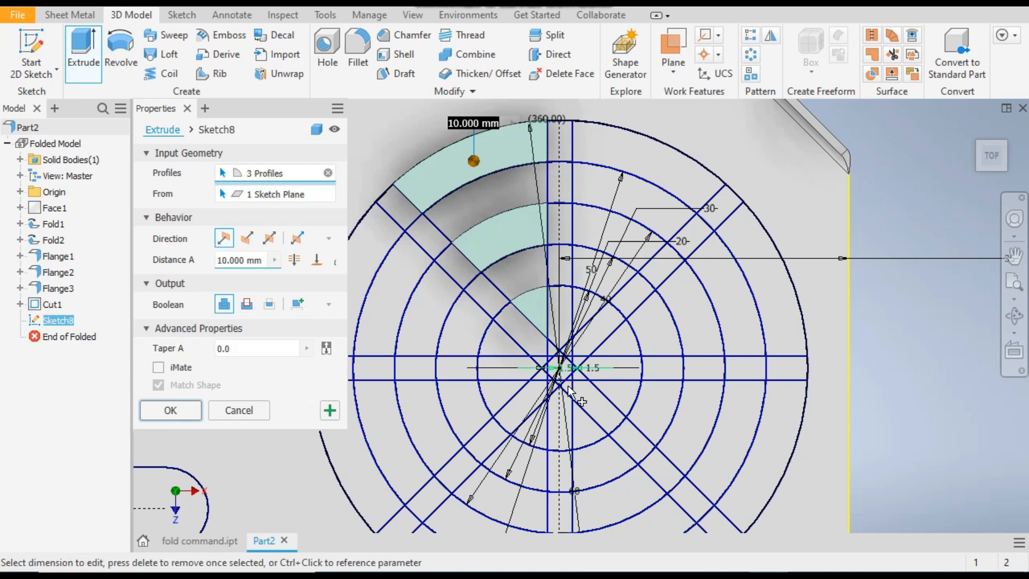
pyautogui.scroll(-3, 549, 284)
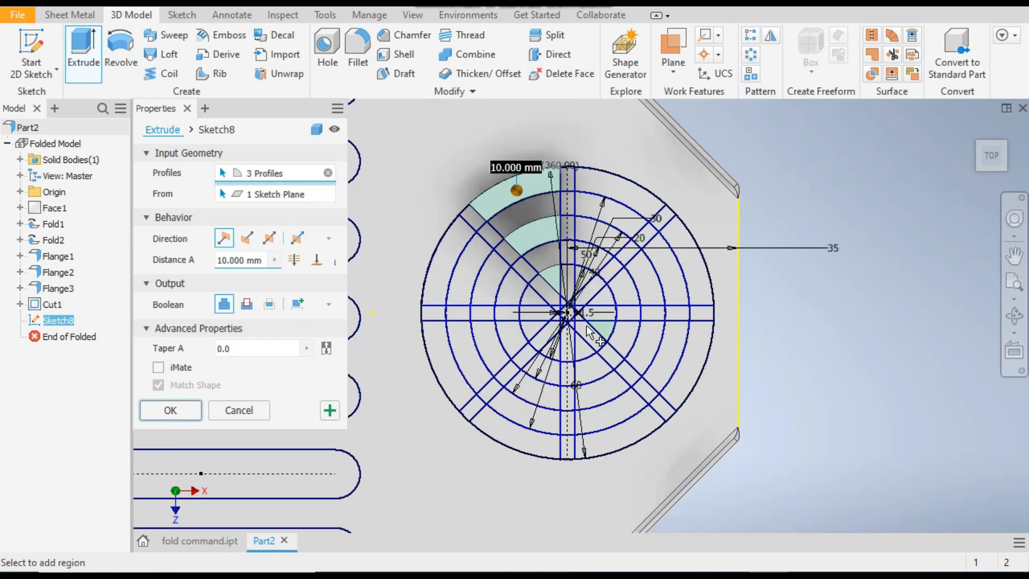
pyautogui.click(437, 272)
pyautogui.click(493, 280)
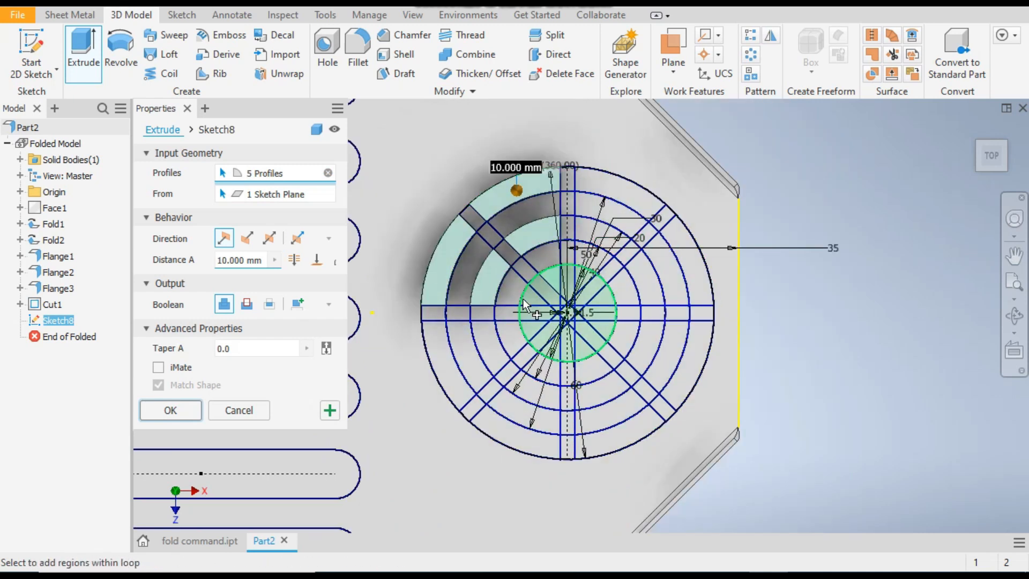
pyautogui.click(535, 301)
# Add the outermost, third and innermost ring segments in the vent's two lower-left sectors to the extrude profiles
pyautogui.click(446, 362)
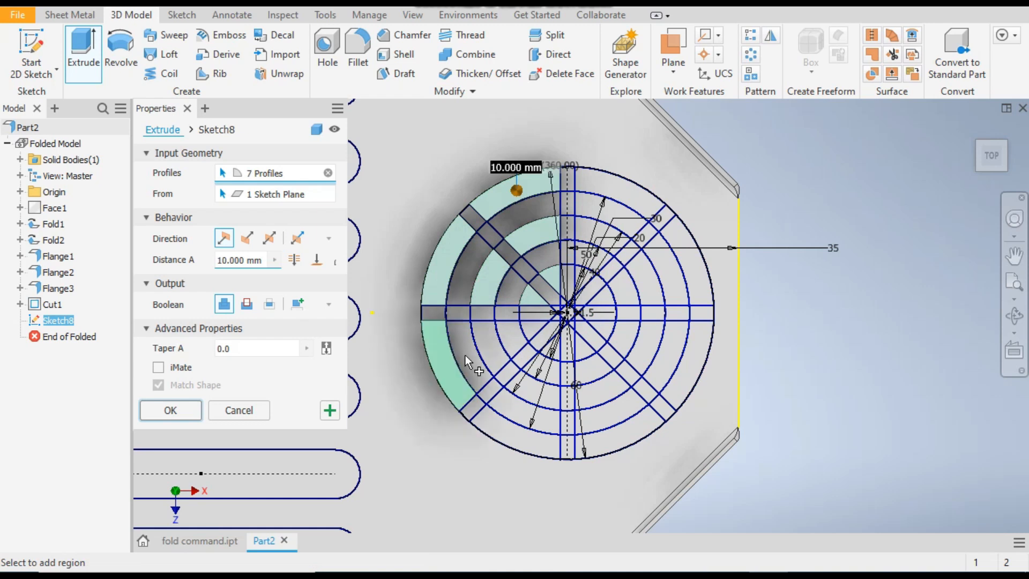
pyautogui.click(491, 343)
pyautogui.scroll(-3, 556, 333)
pyautogui.scroll(5, 488, 348)
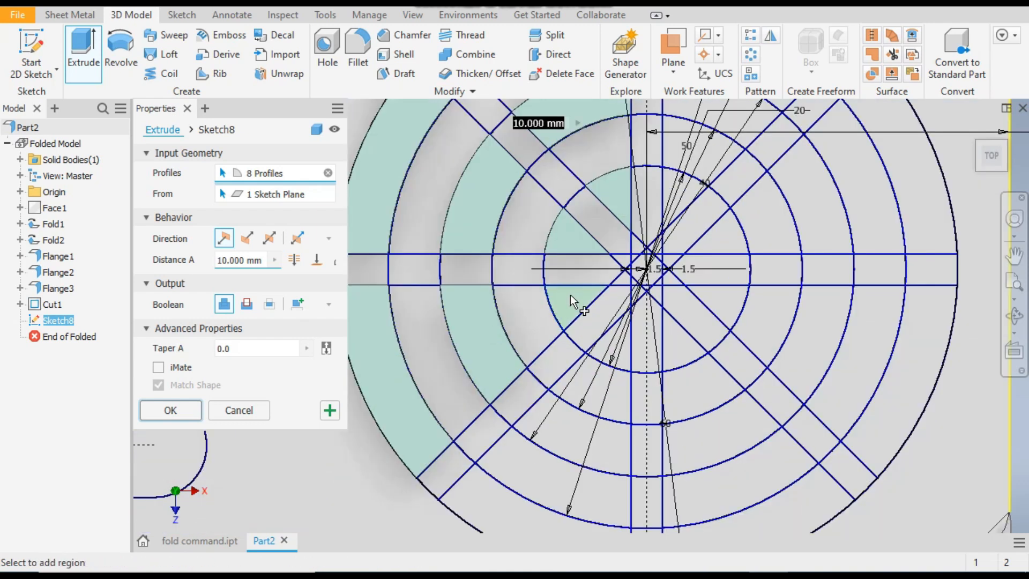
pyautogui.click(569, 301)
pyautogui.scroll(-3, 567, 314)
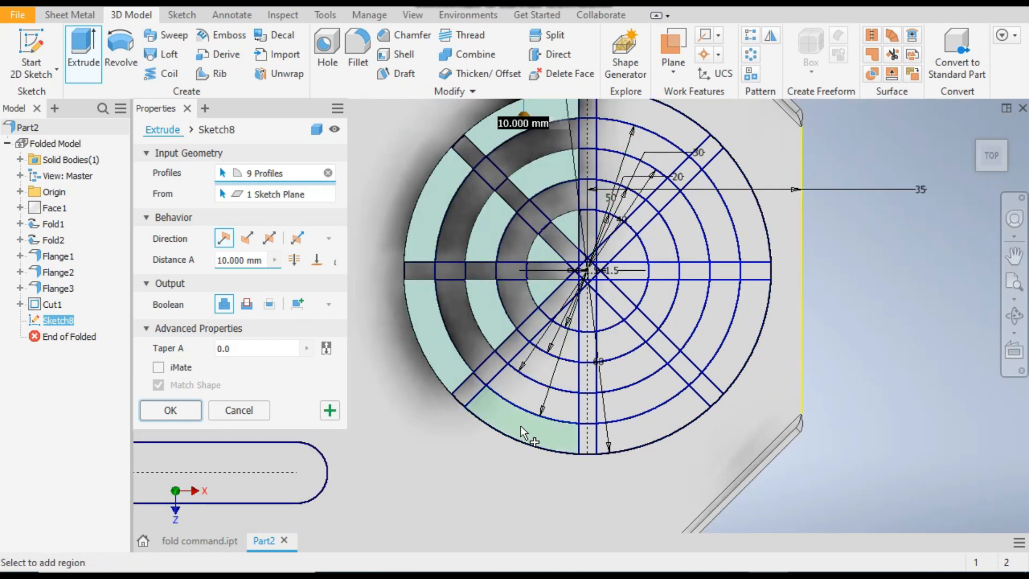
pyautogui.click(522, 429)
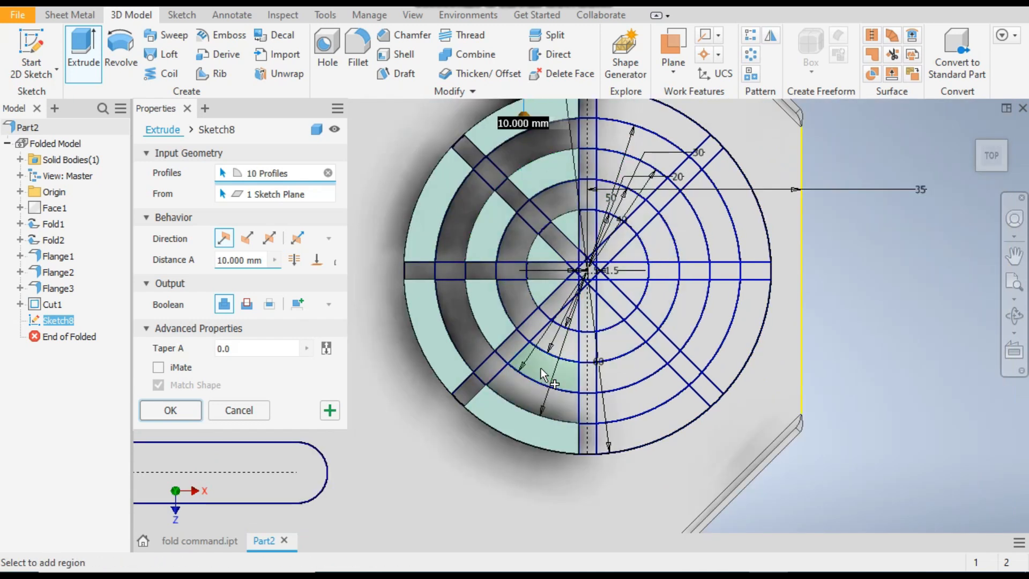
pyautogui.click(542, 368)
pyautogui.scroll(2, 577, 322)
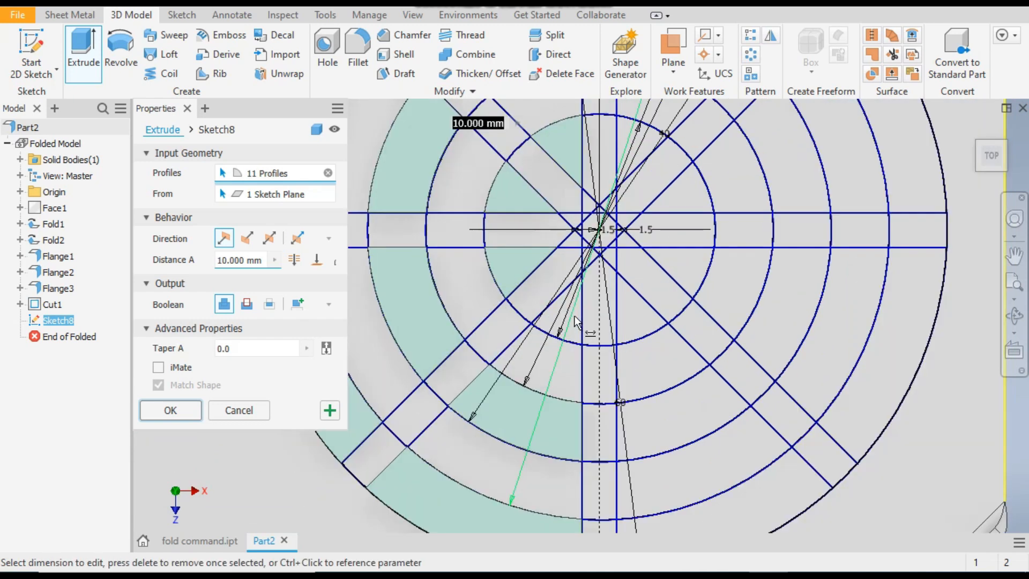
# Add the outermost, third and innermost ring segments in the vent's two lower-right sectors to the extrude profiles
pyautogui.click(632, 321)
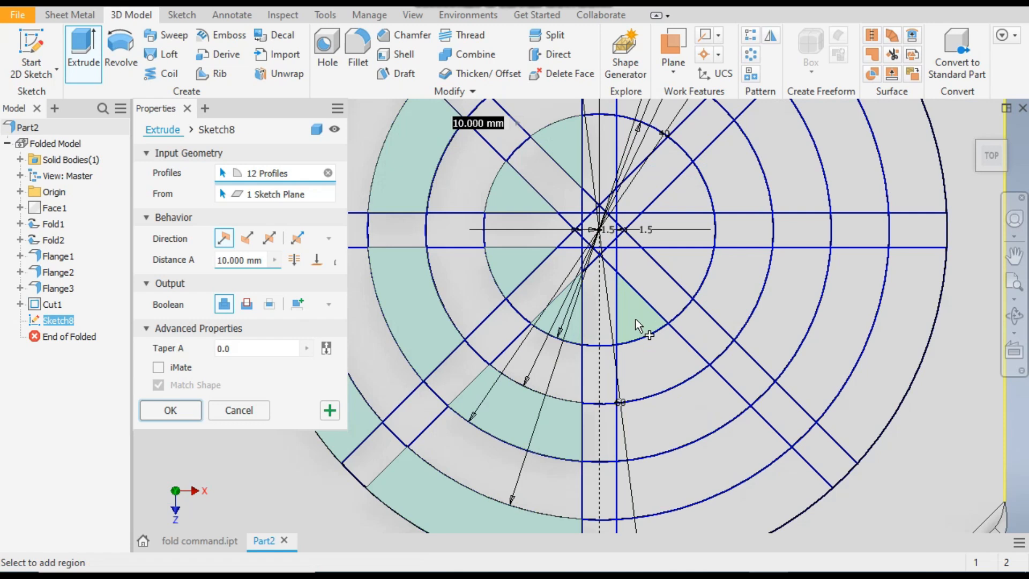
pyautogui.click(679, 403)
pyautogui.click(767, 518)
pyautogui.click(768, 519)
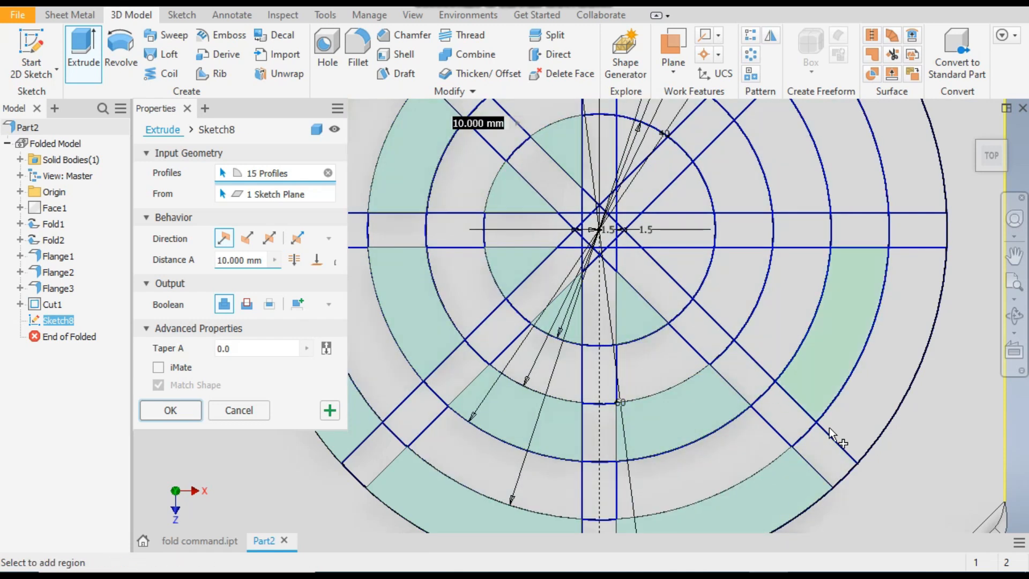
pyautogui.click(863, 390)
pyautogui.click(792, 327)
pyautogui.click(687, 272)
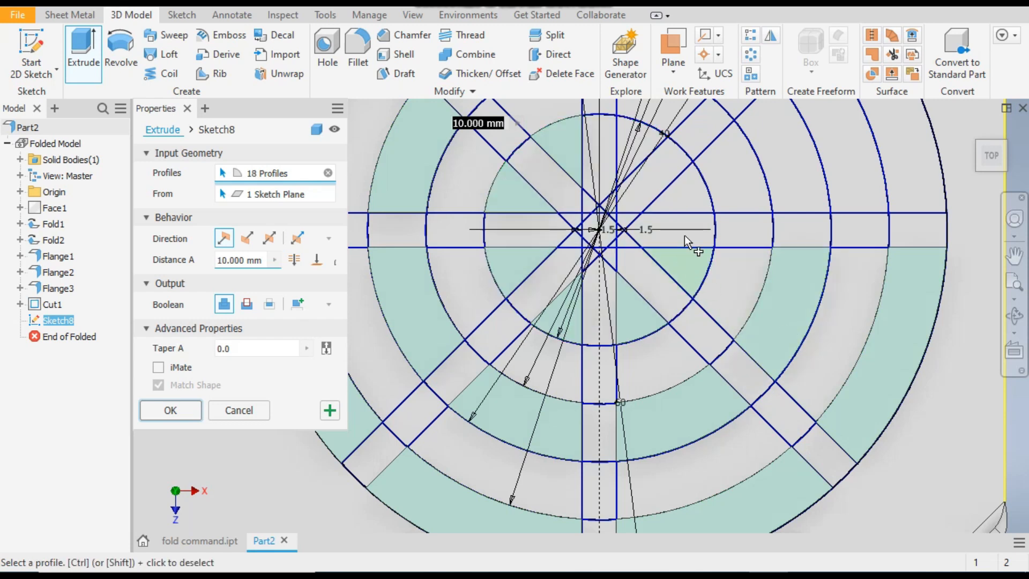
# Add the outermost, third and innermost ring segments in the vent's two upper-right sectors to the extrude profiles
pyautogui.click(679, 200)
pyautogui.click(799, 177)
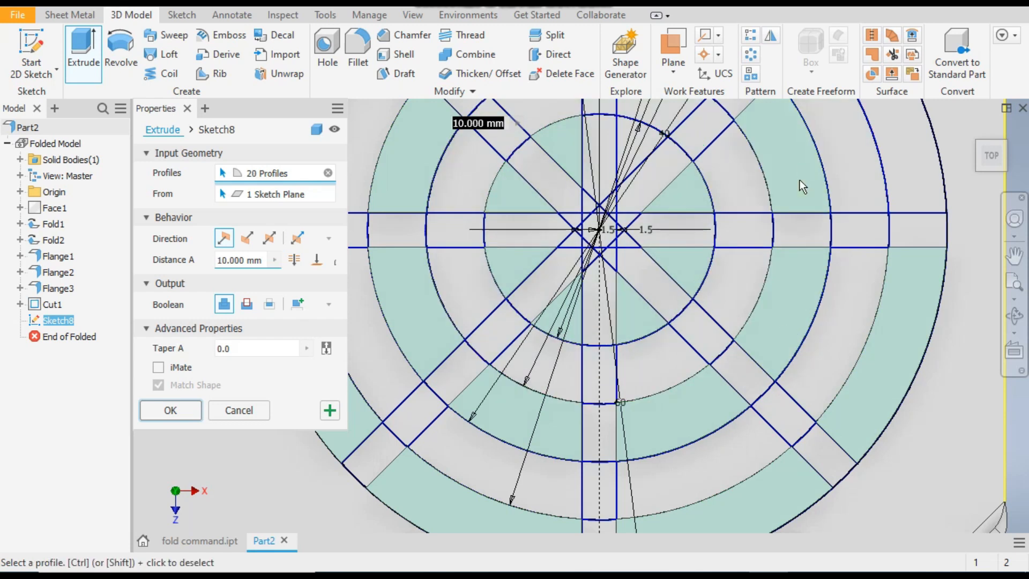
pyautogui.click(795, 208)
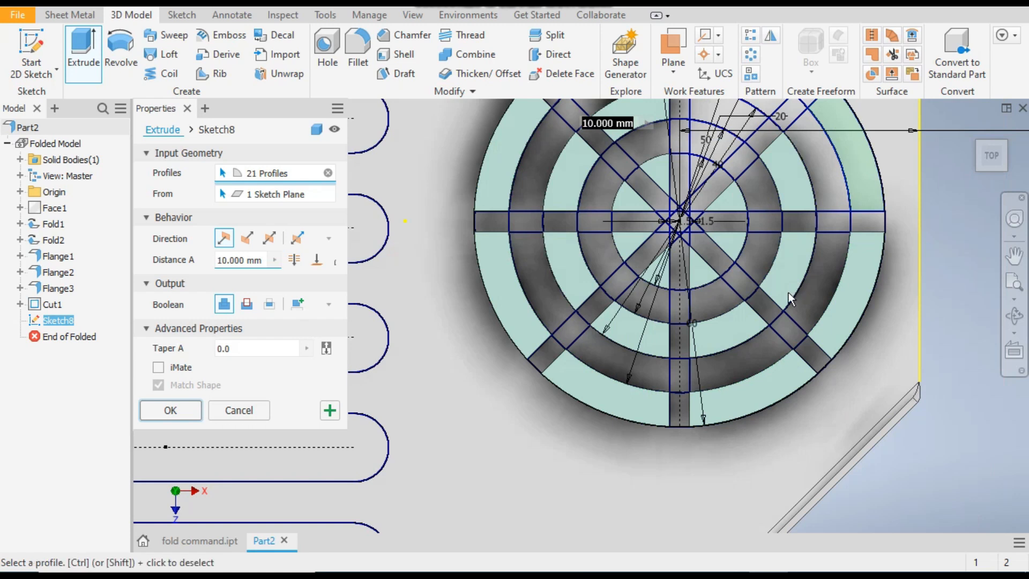
pyautogui.scroll(-7, 795, 325)
pyautogui.scroll(3, 809, 217)
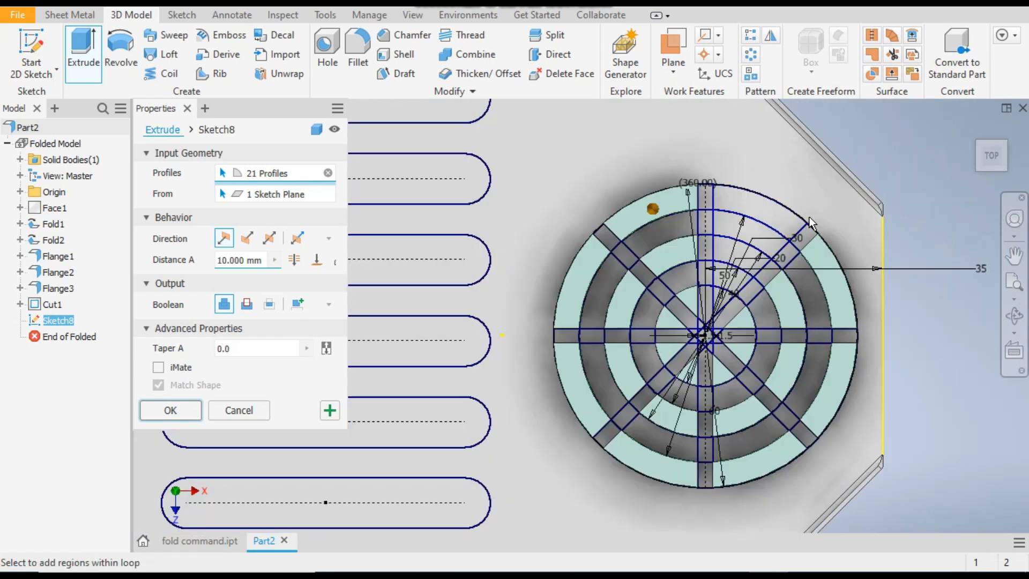
pyautogui.click(763, 210)
pyautogui.scroll(3, 755, 217)
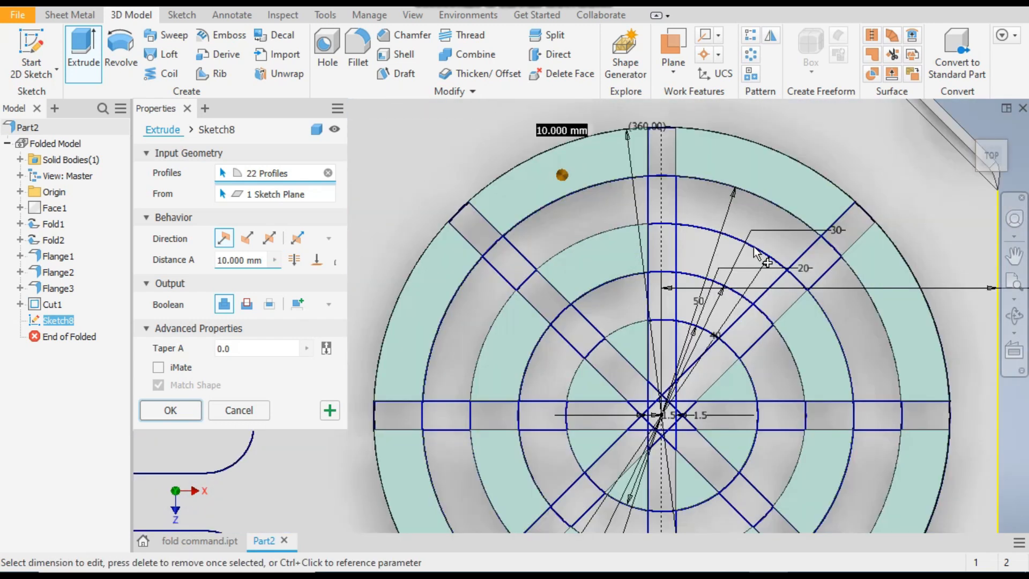
pyautogui.click(727, 258)
pyautogui.scroll(4, 706, 341)
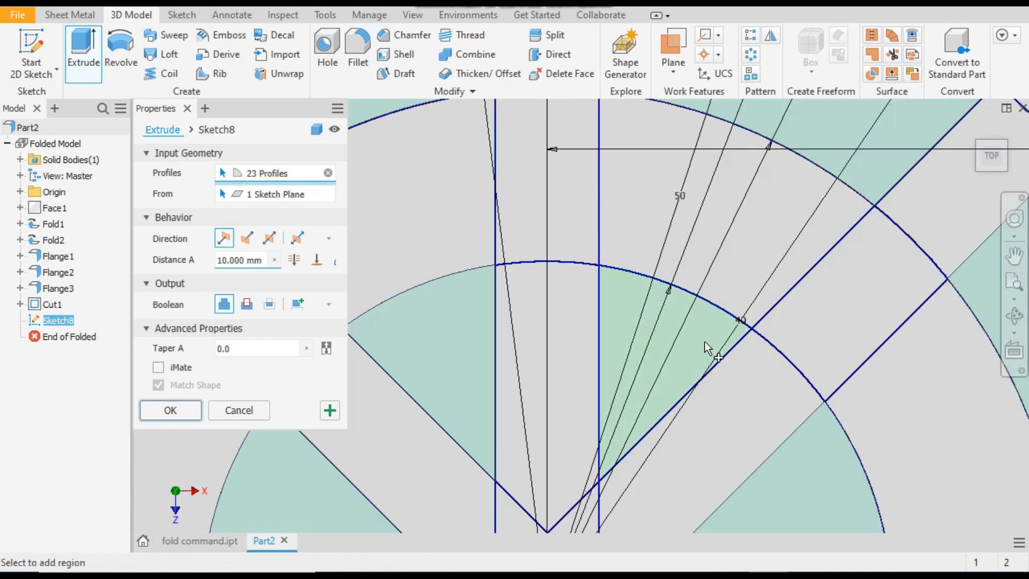
pyautogui.click(705, 342)
pyautogui.scroll(-6, 642, 262)
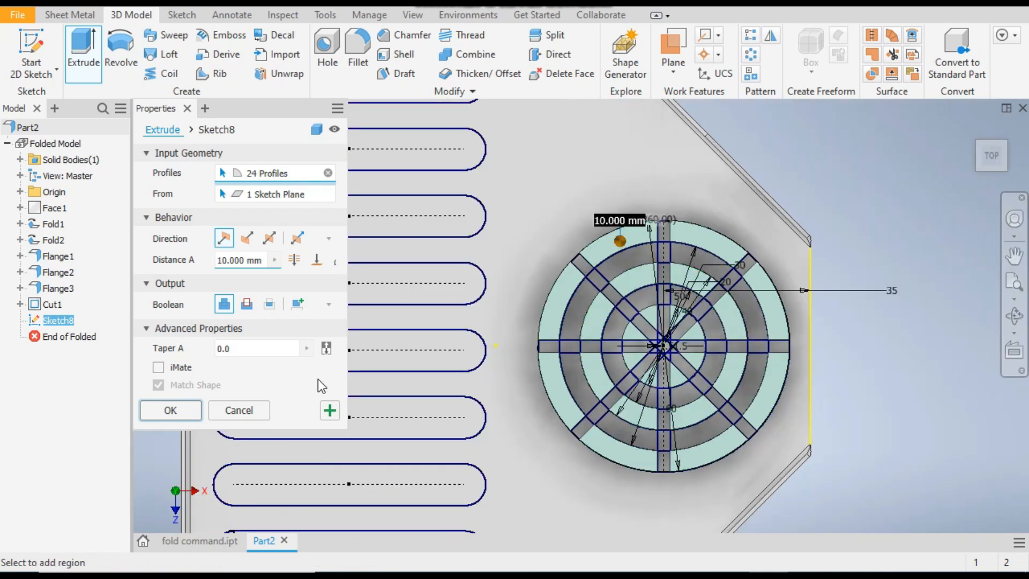
# Set the extrusion to cut, add all nine patterned slots to the vent profiles, and cut them 10 mm deep through the plate
pyautogui.click(247, 304)
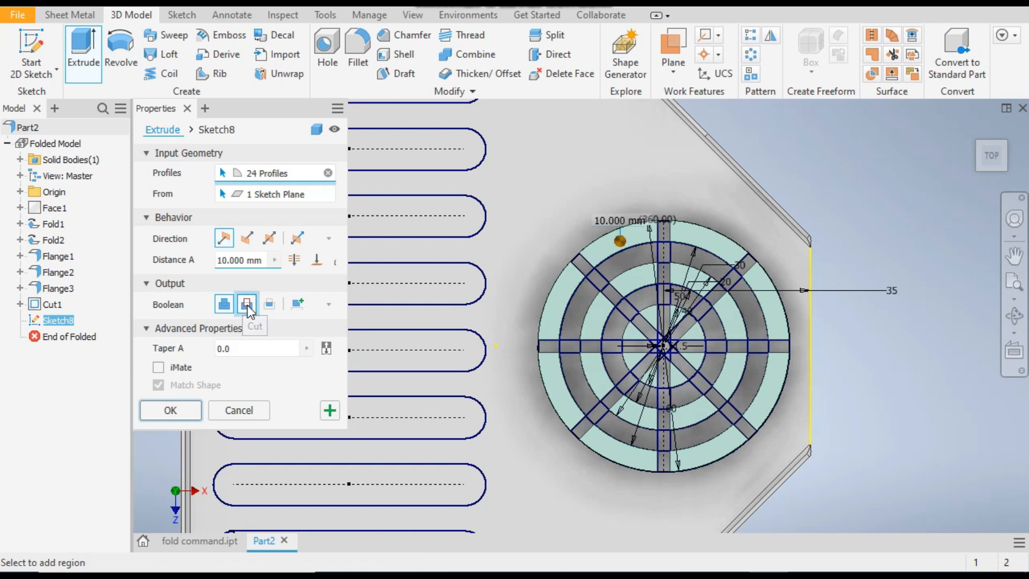
pyautogui.scroll(-2, 854, 354)
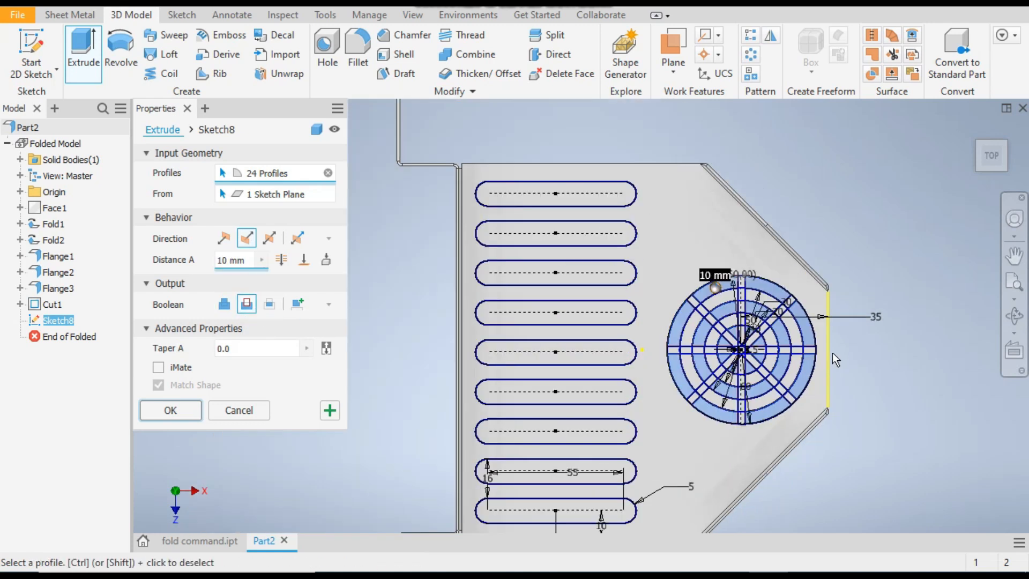
pyautogui.click(527, 195)
pyautogui.click(528, 233)
pyautogui.click(535, 278)
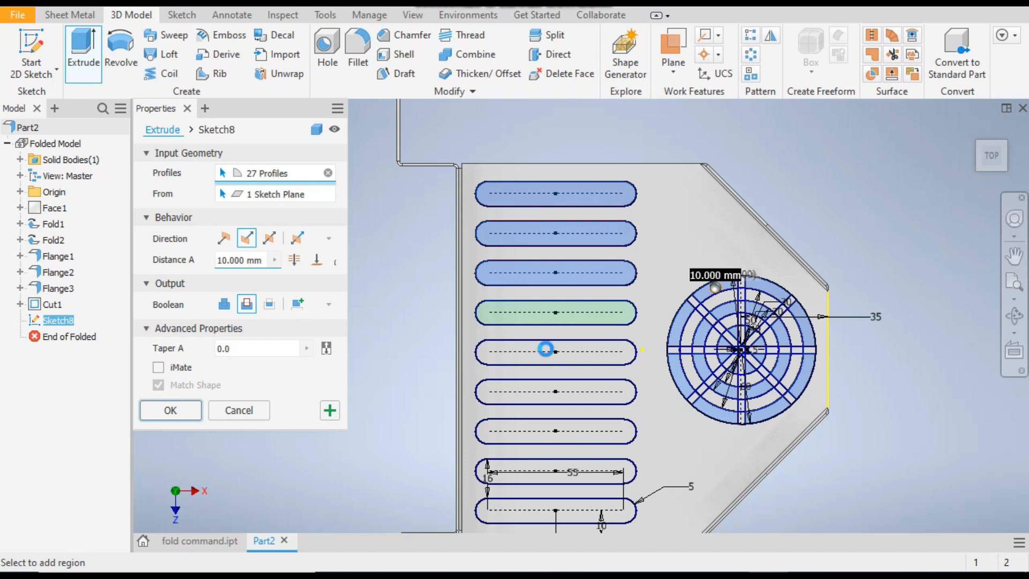
pyautogui.click(532, 360)
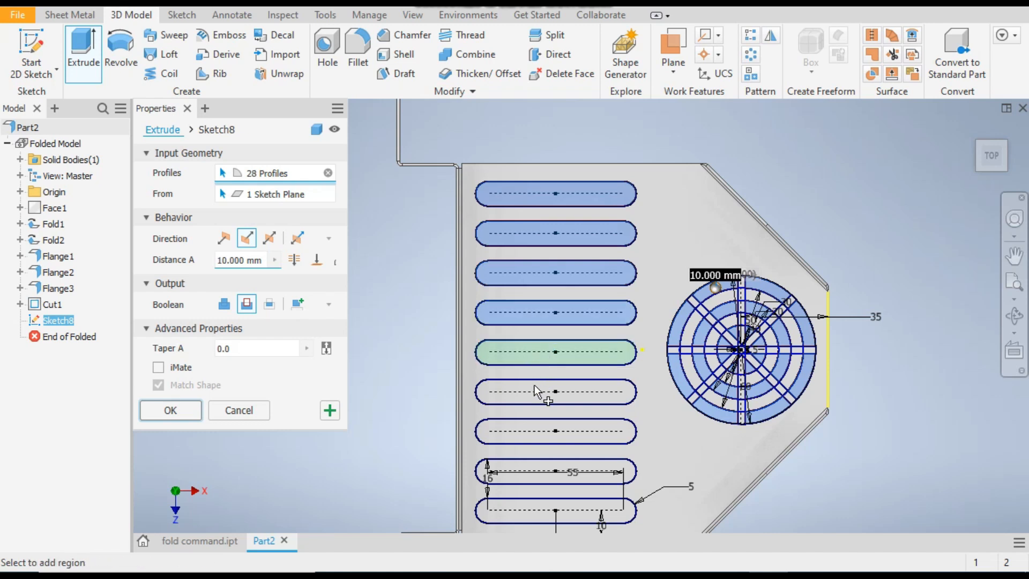
pyautogui.click(527, 434)
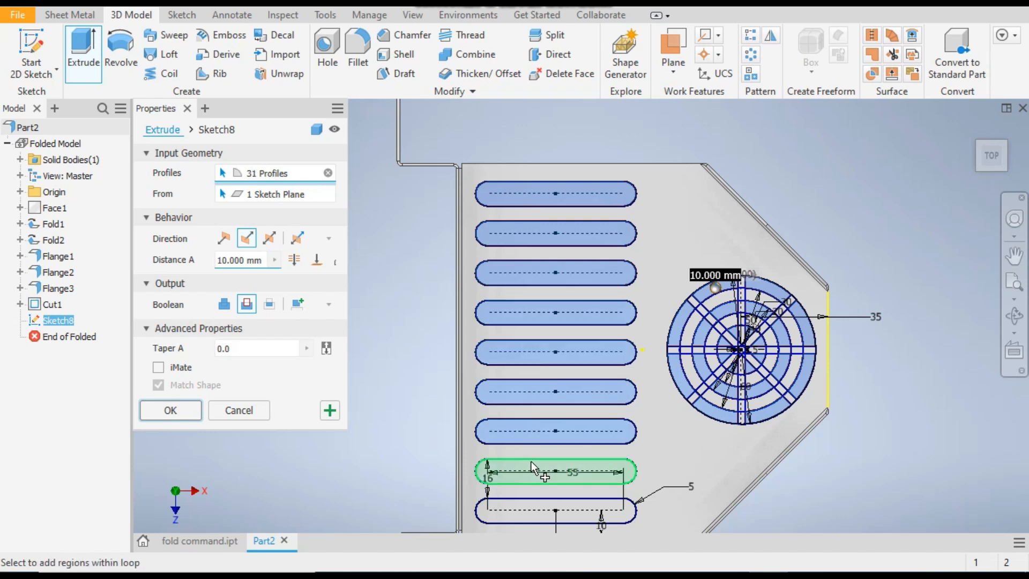
pyautogui.click(532, 461)
pyautogui.click(536, 523)
pyautogui.scroll(3, 465, 229)
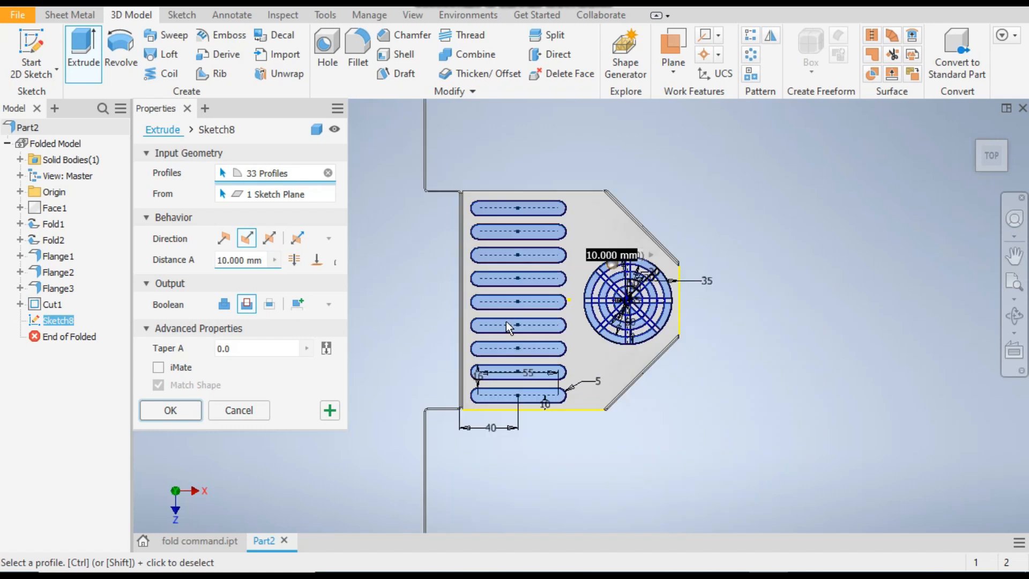
pyautogui.click(171, 410)
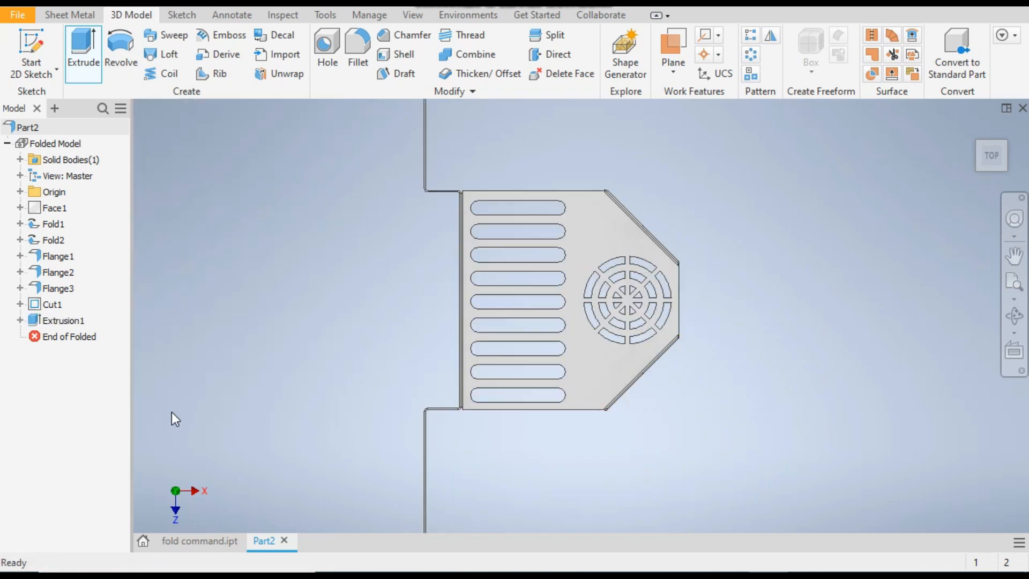
# Create the flat pattern of the finished sheet metal bracket and return to the folded part
pyautogui.scroll(-3, 651, 281)
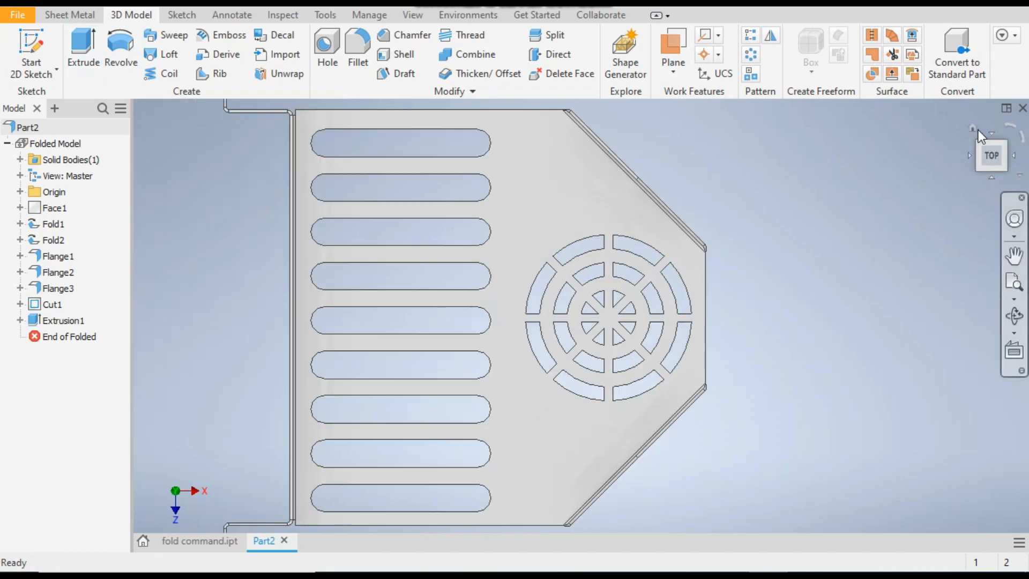
pyautogui.click(975, 127)
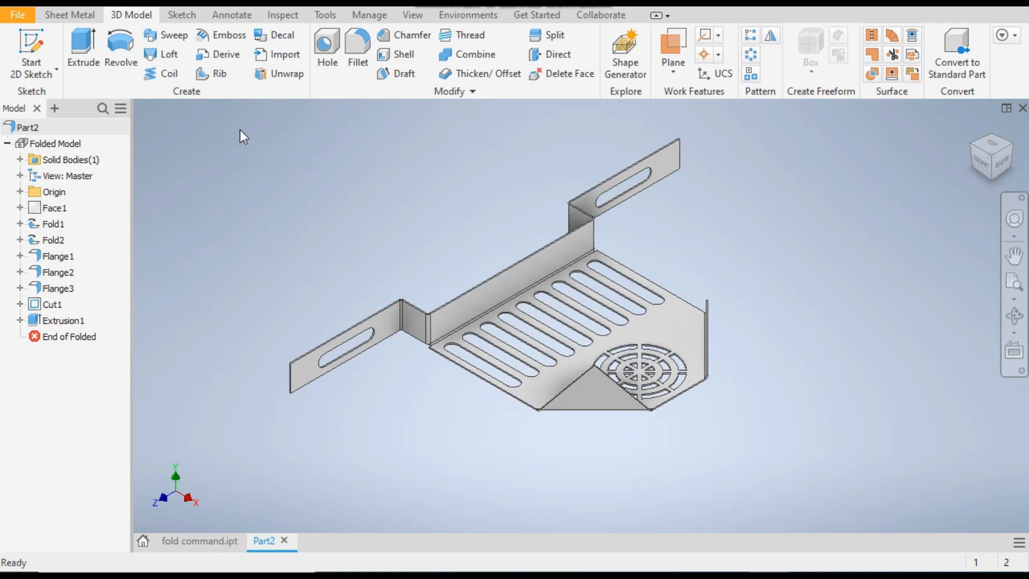
pyautogui.click(73, 15)
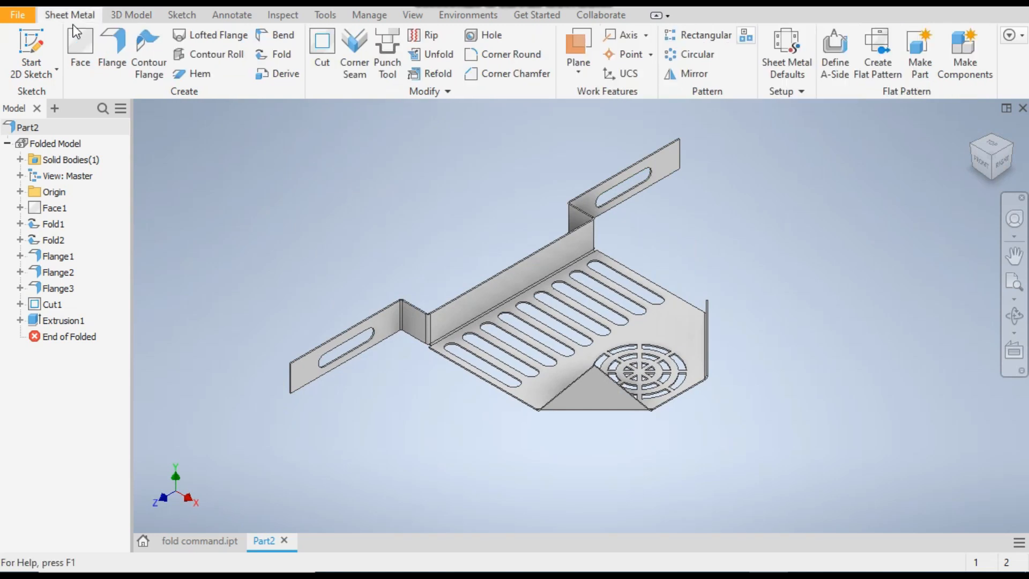
pyautogui.click(886, 70)
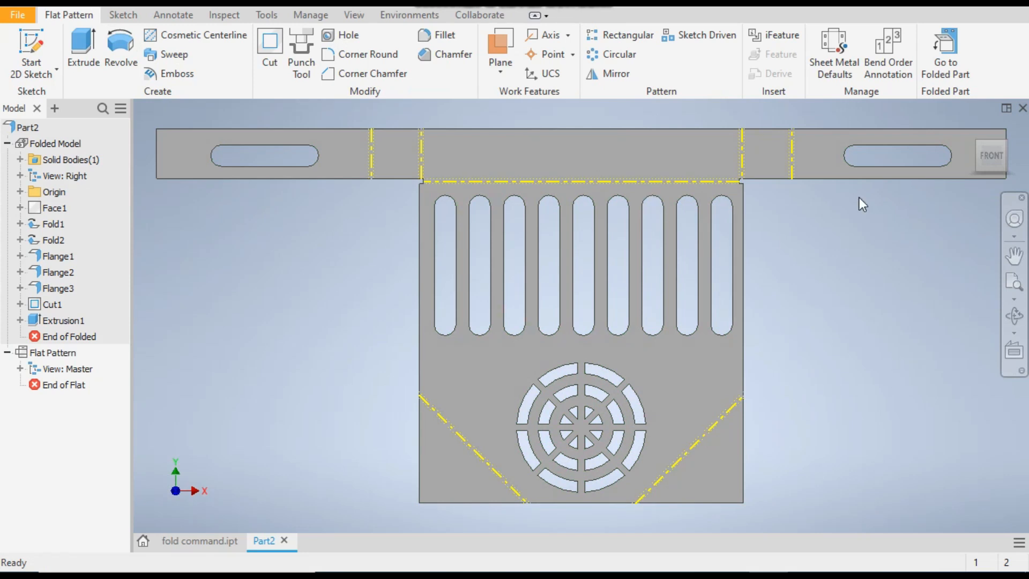
pyautogui.click(950, 47)
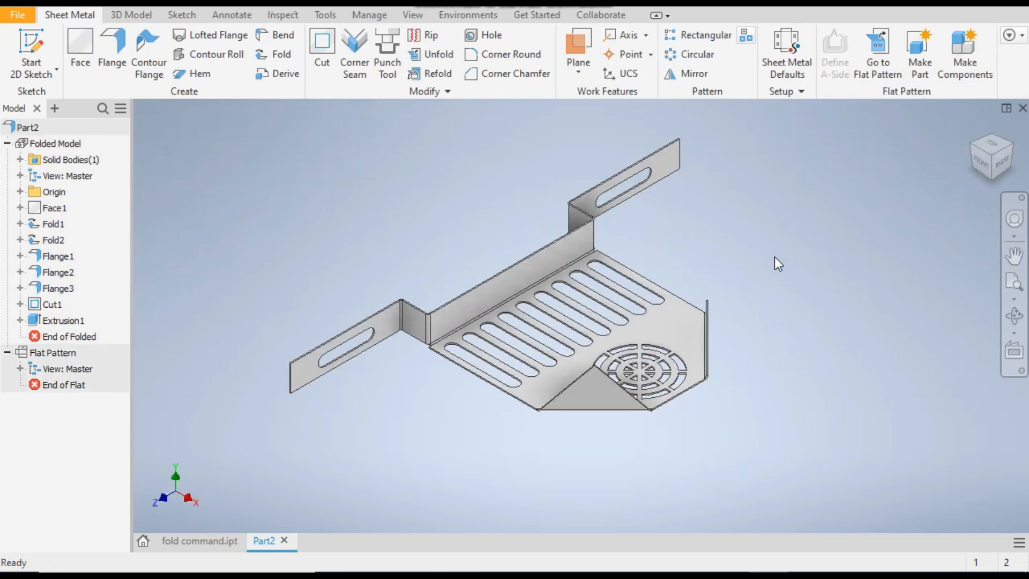